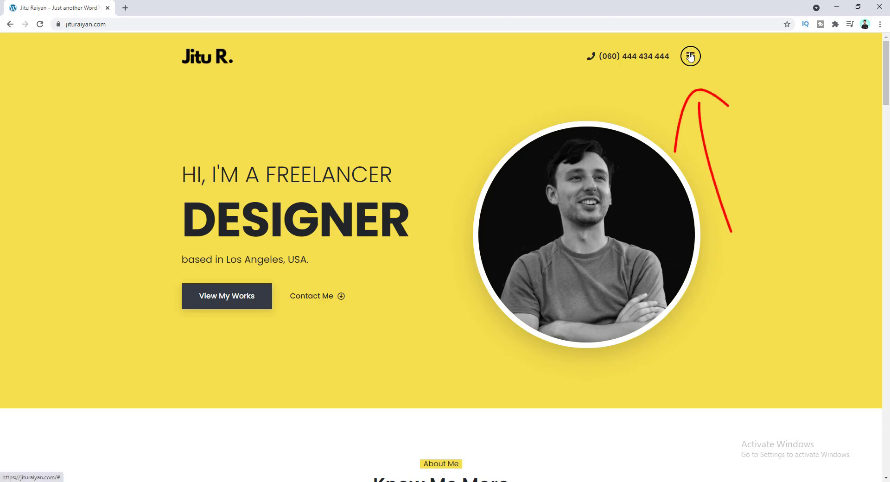
- Open the site's full-screen menu, go to the Resume section, and look through the nearby page sections
click(690, 56)
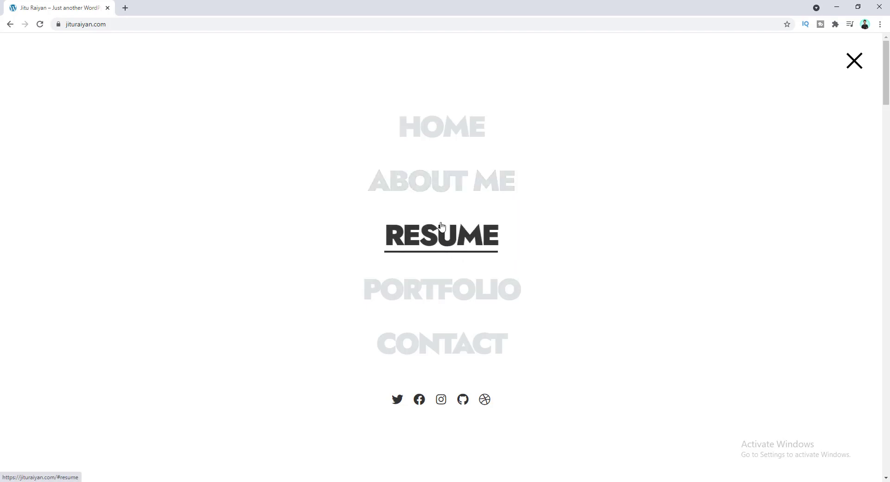
click(445, 245)
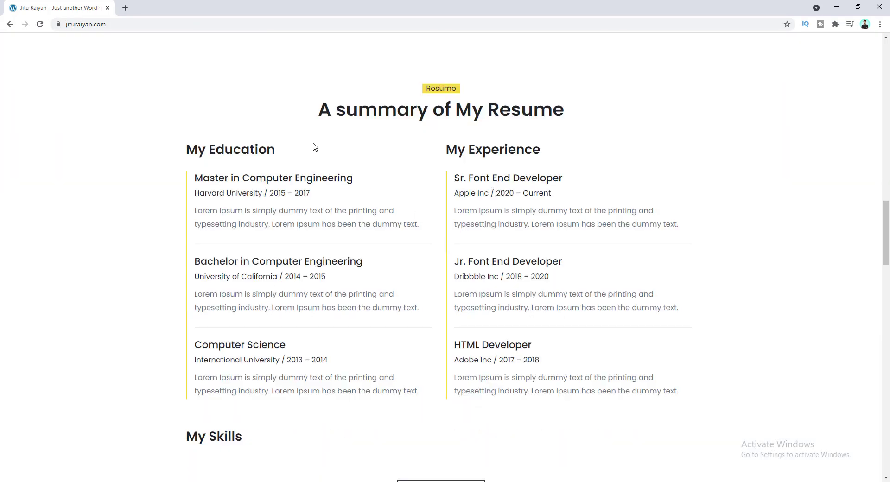
scroll(318, 149, up, 11)
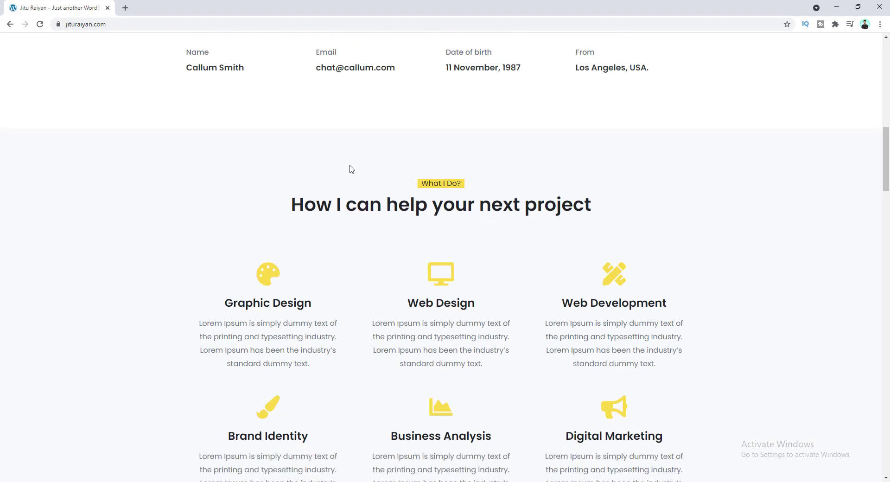
scroll(351, 169, down, 1)
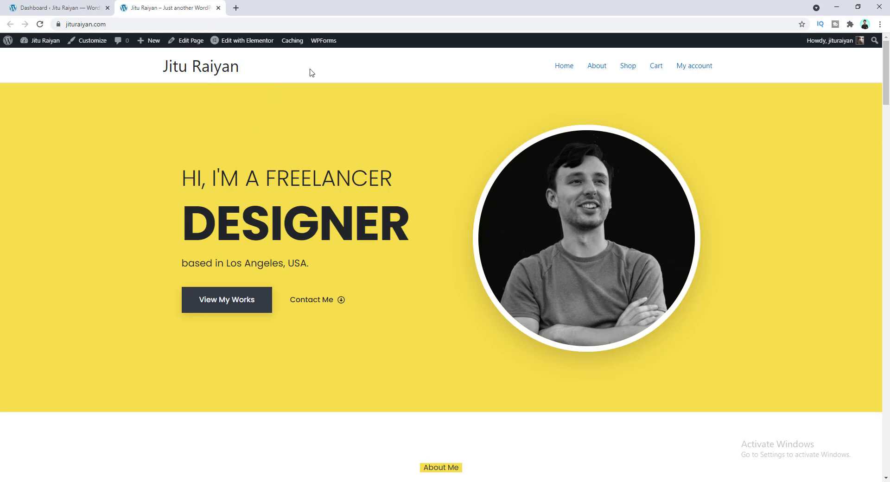
- Switch to the WordPress dashboard and open the Theme Builder templates
click(47, 9)
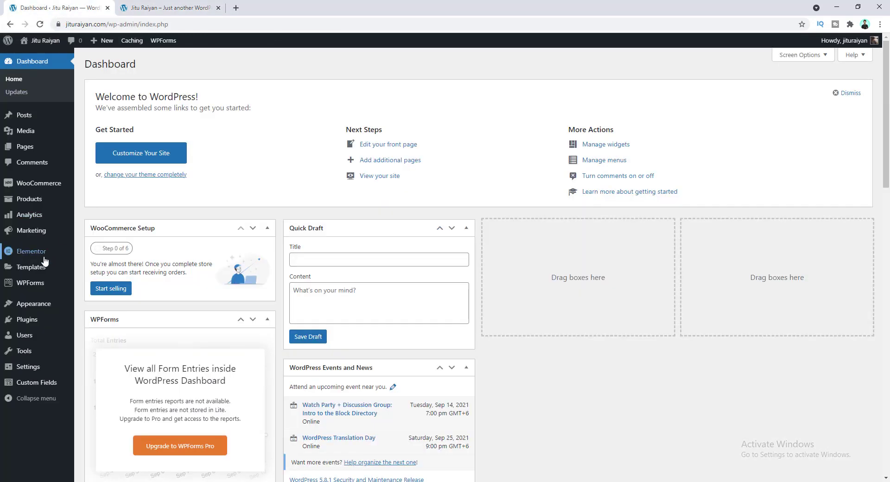
mouse_move(47, 268)
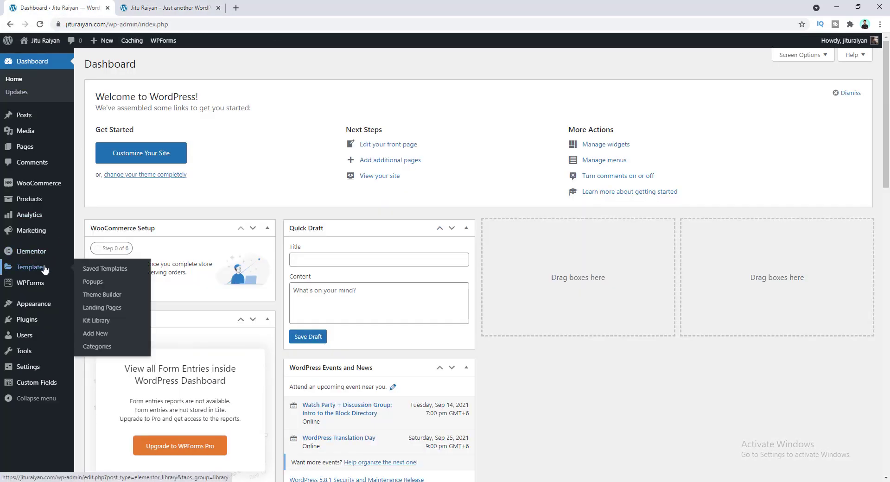
click(94, 301)
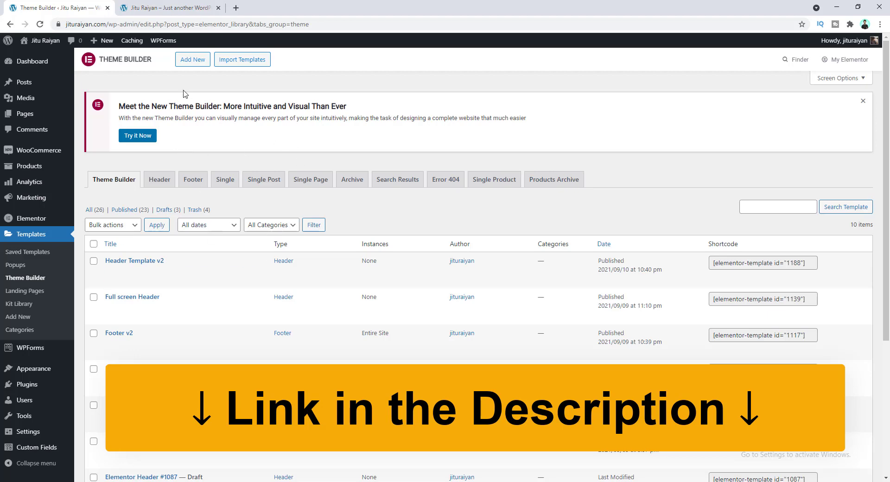
- Create a new template of type Header named "Header Template v3"
click(193, 59)
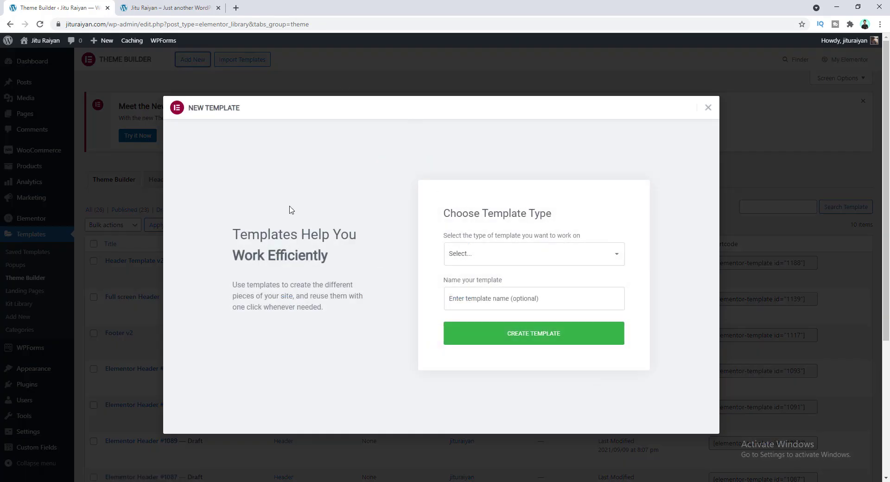
click(520, 261)
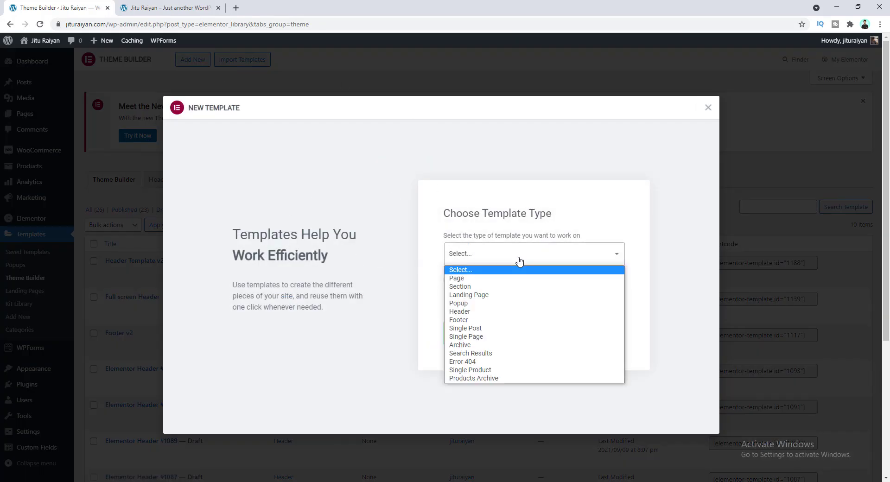
click(492, 312)
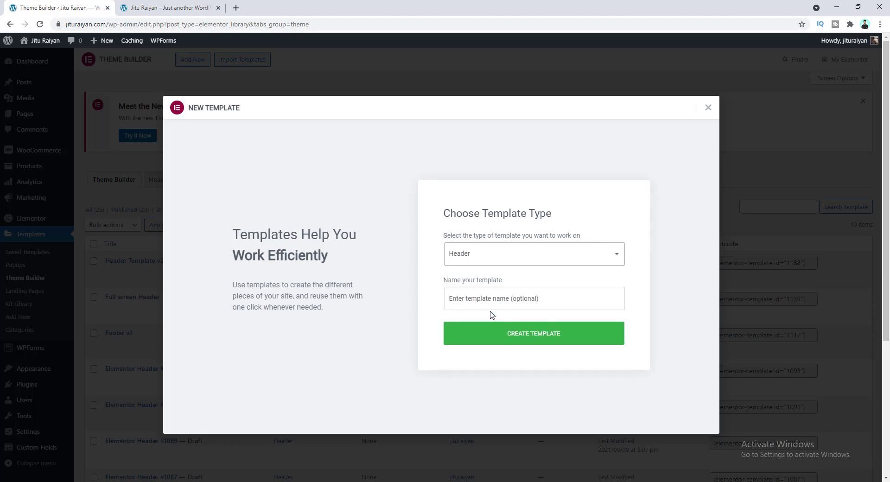
click(482, 299)
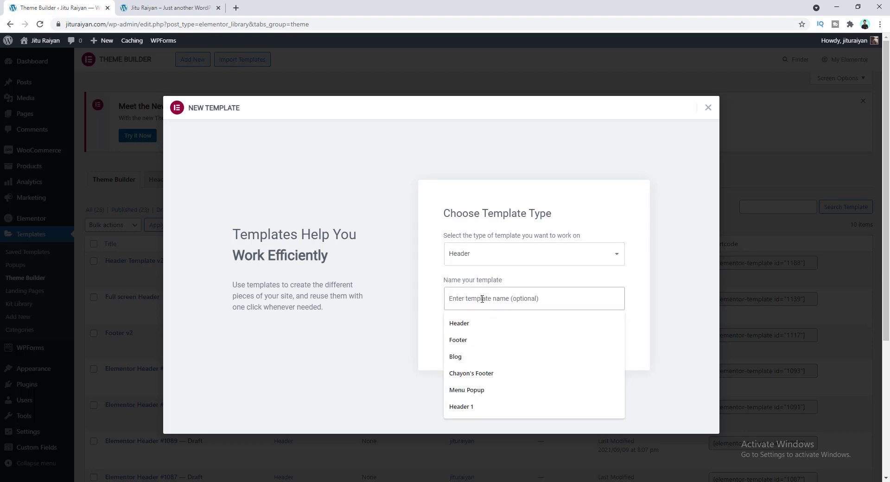
text(Header)
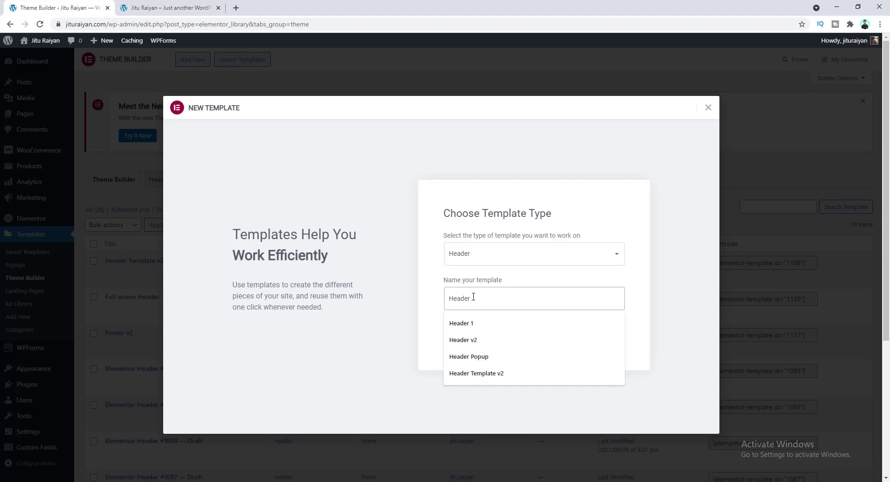
text( Template v3)
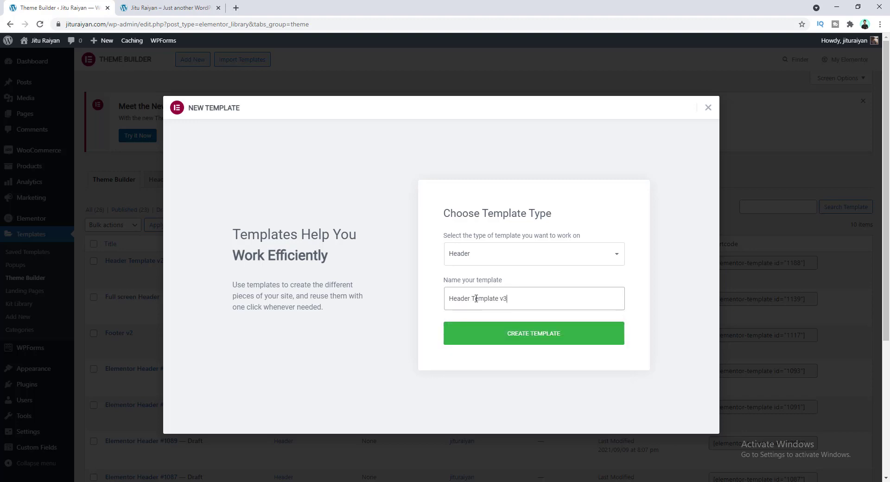
click(534, 341)
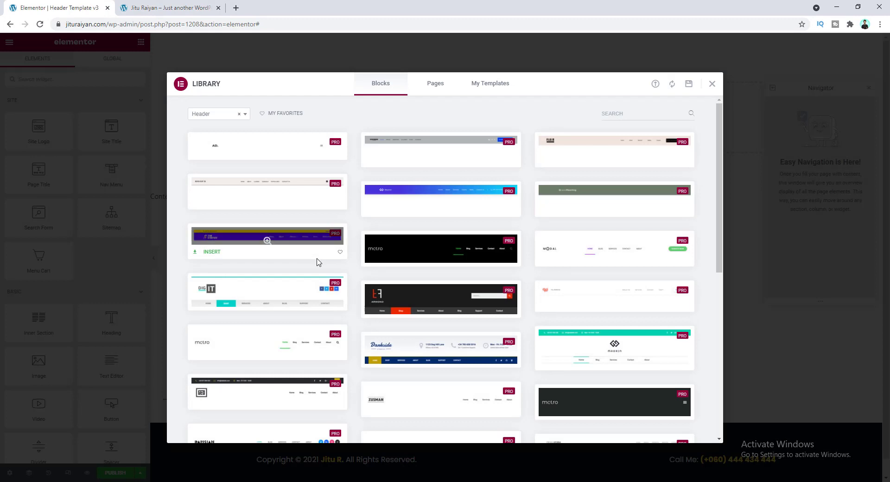
- Insert the saved "Header Top Template" section into the empty header, importing its document settings as well
click(711, 86)
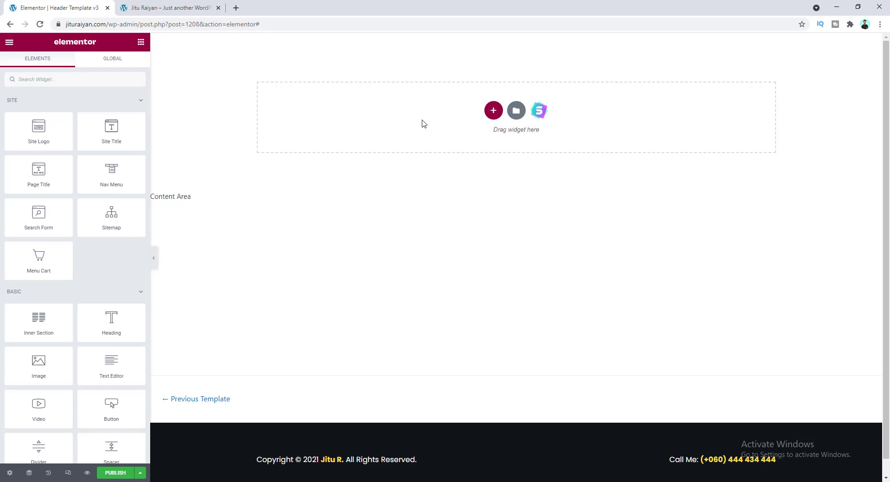
click(518, 111)
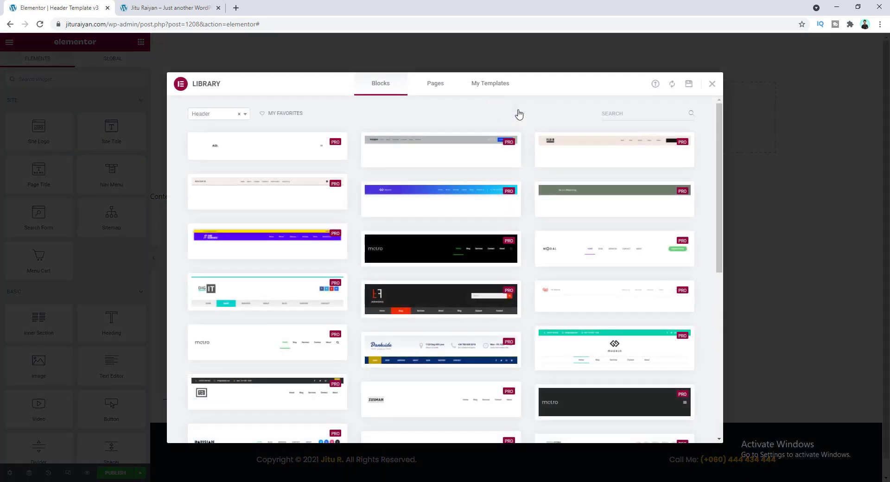
click(486, 88)
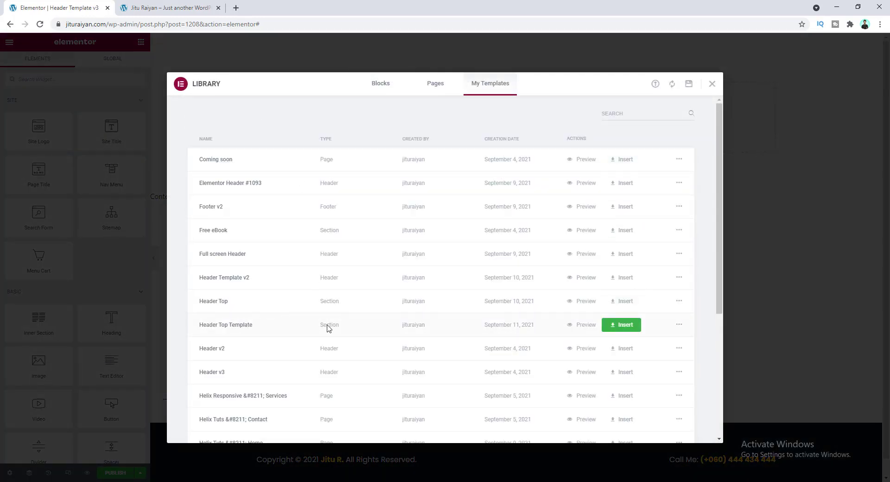
click(630, 331)
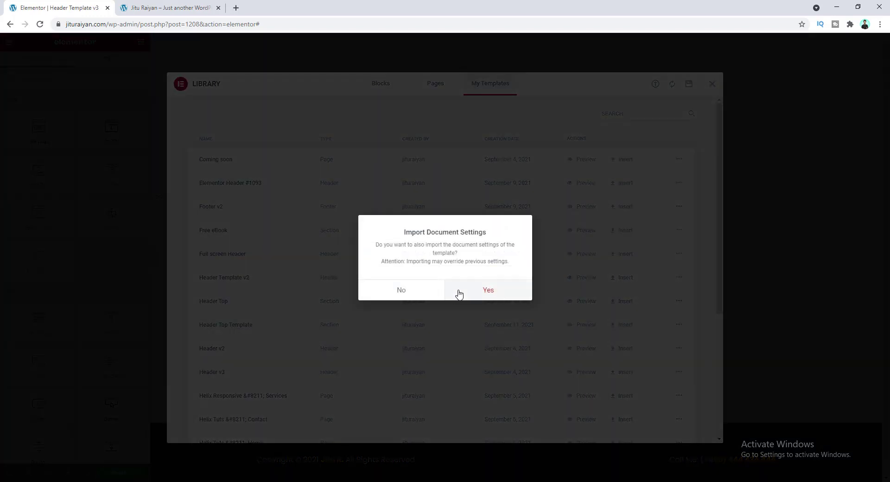
click(458, 294)
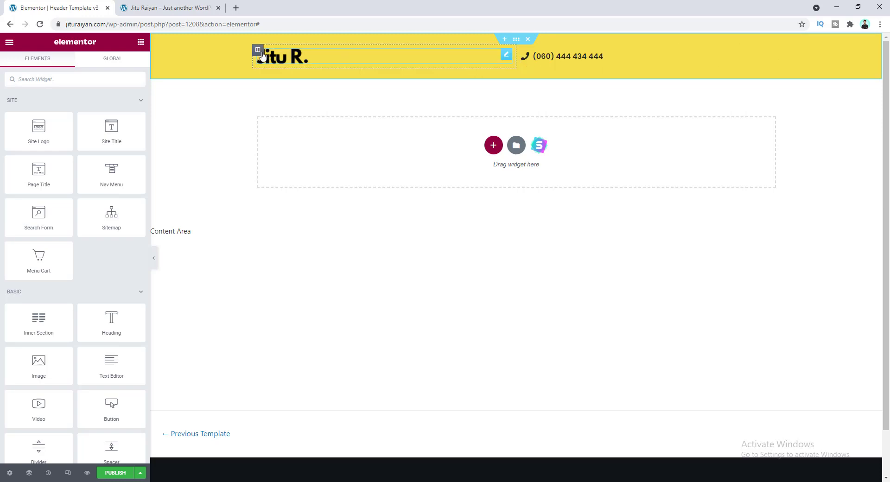
- Add an Icon widget below the phone number in the header's second column
click(546, 59)
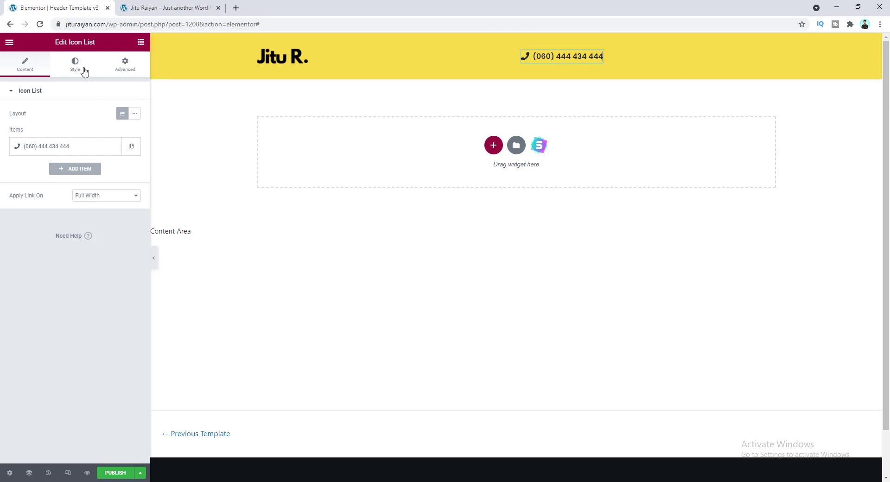
click(141, 42)
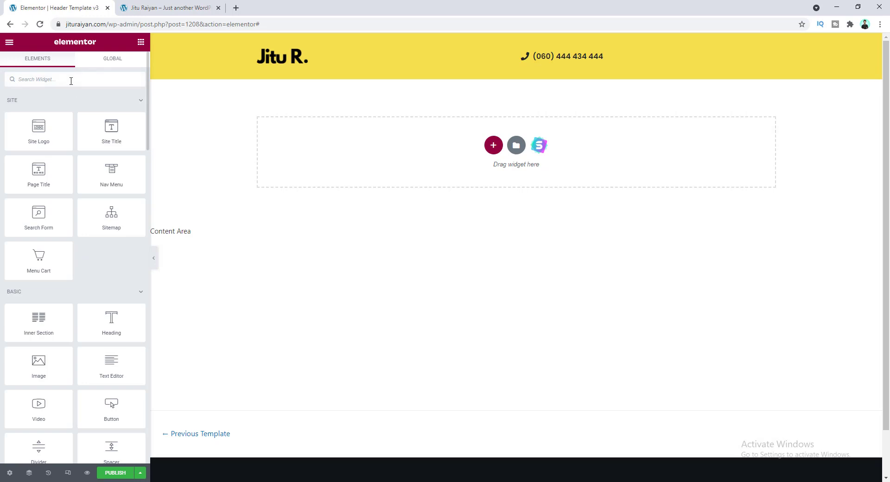
text(icon)
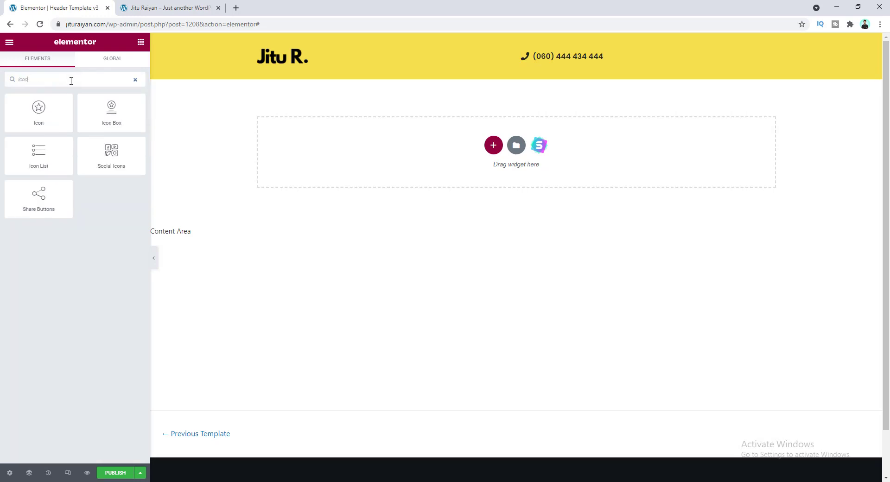
drag(38, 110, 596, 63)
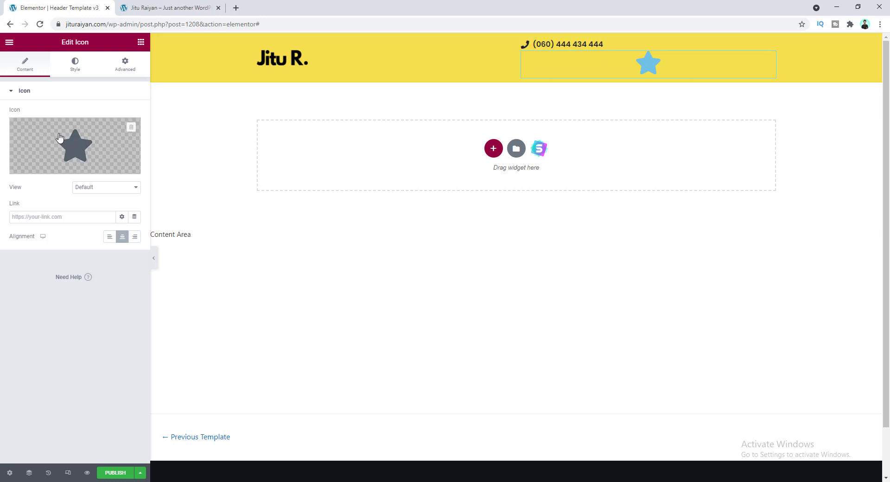
- Replace the default star with the Bars icon from the icon library
click(90, 149)
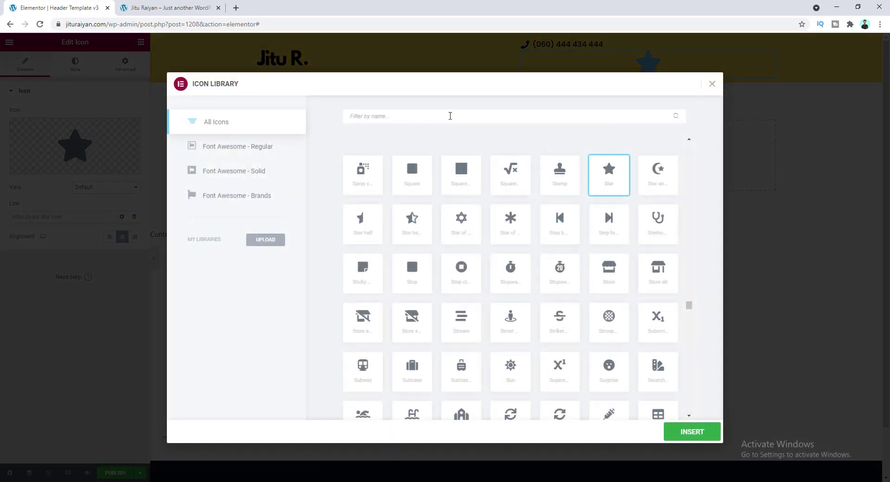
click(441, 121)
text(bar)
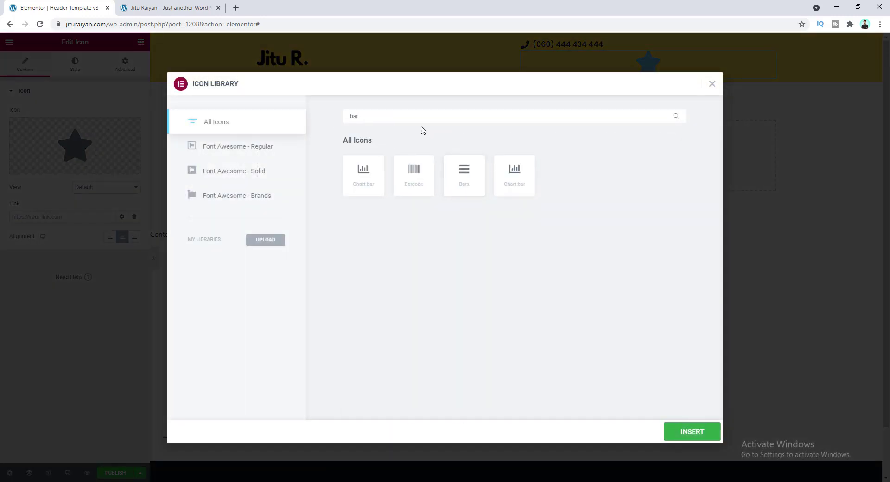
click(464, 173)
click(691, 431)
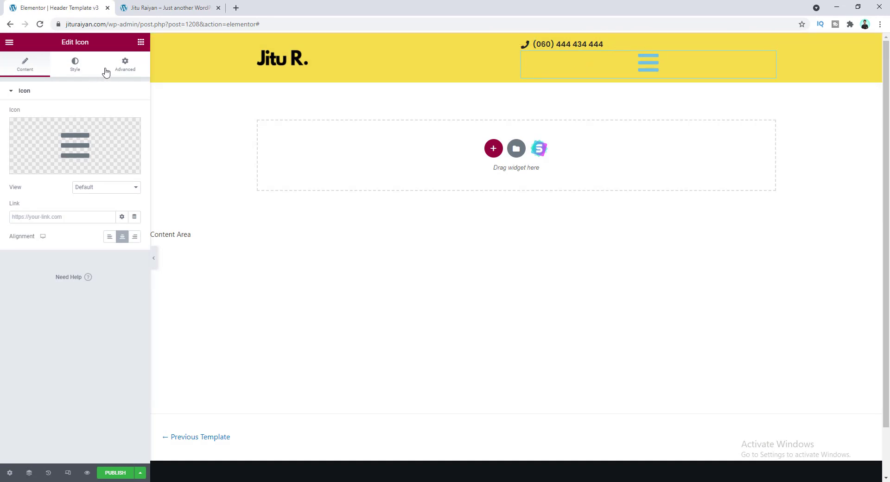
- Set the bars icon's positioning width to Inline (auto) so it shares the line with the phone number
click(124, 65)
scroll(52, 259, down, 1)
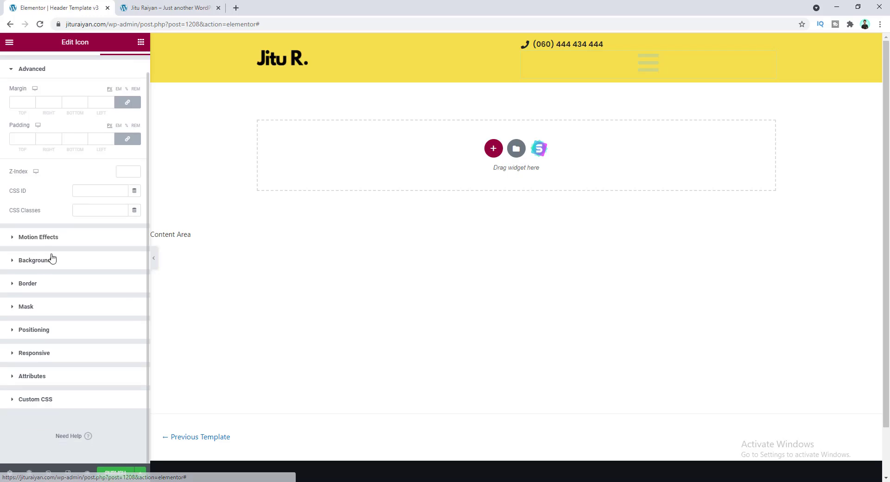
click(68, 335)
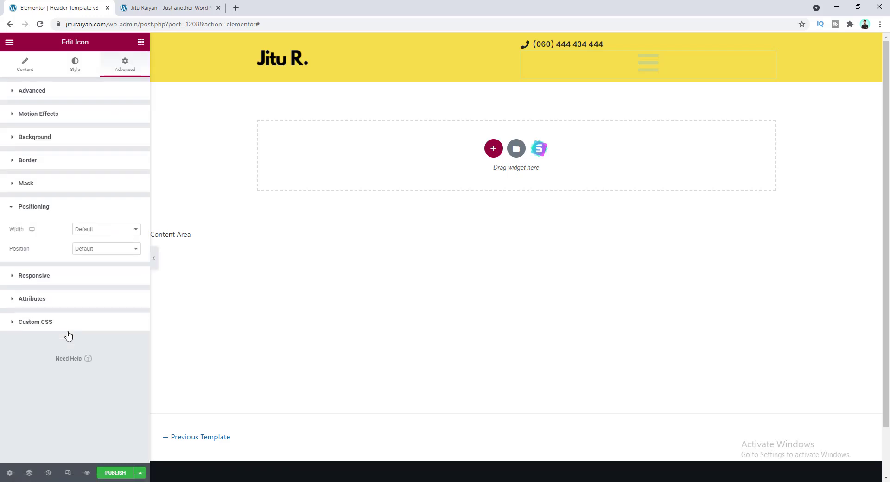
click(120, 232)
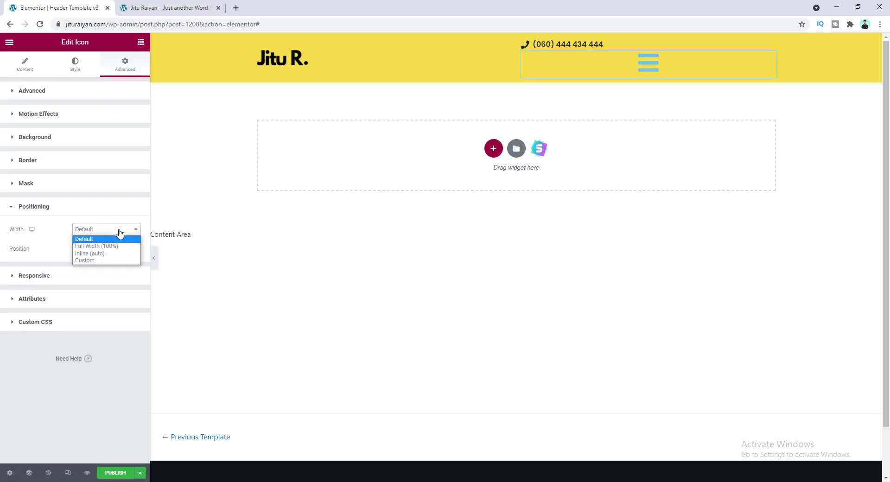
click(121, 253)
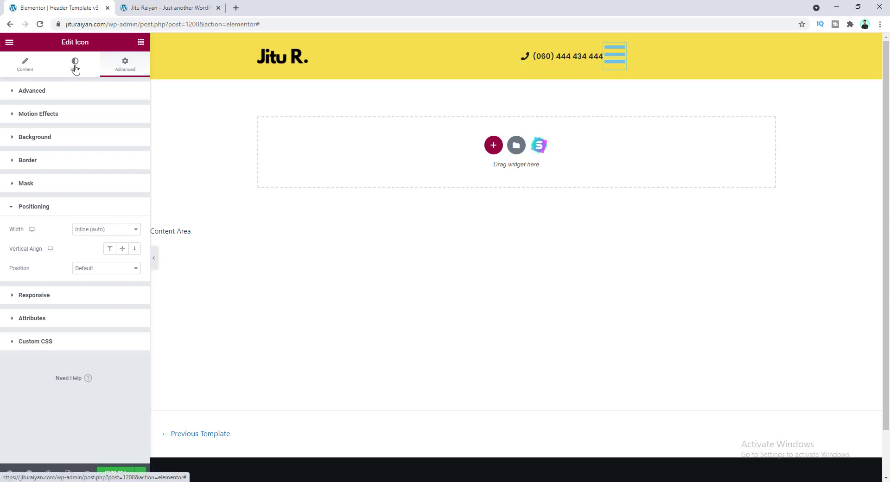
- Set the bars icon's primary color to black and its size to 20
click(75, 65)
click(134, 133)
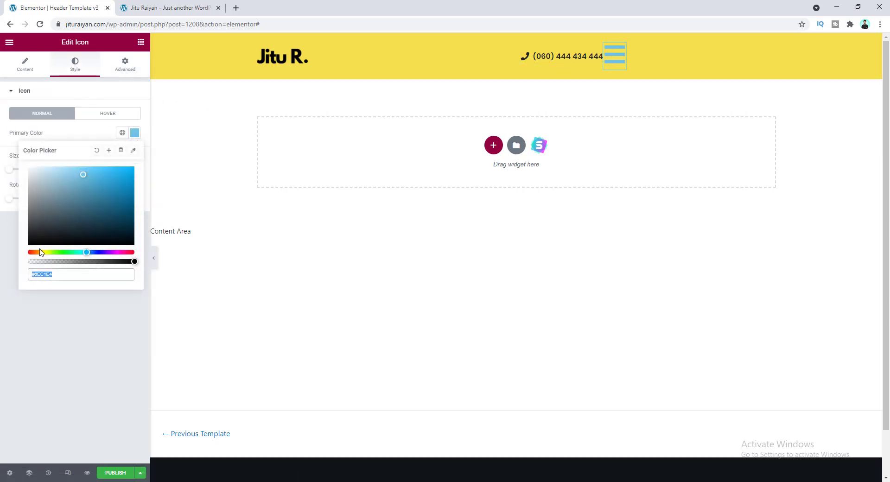
drag(33, 233, 27, 241)
click(1, 259)
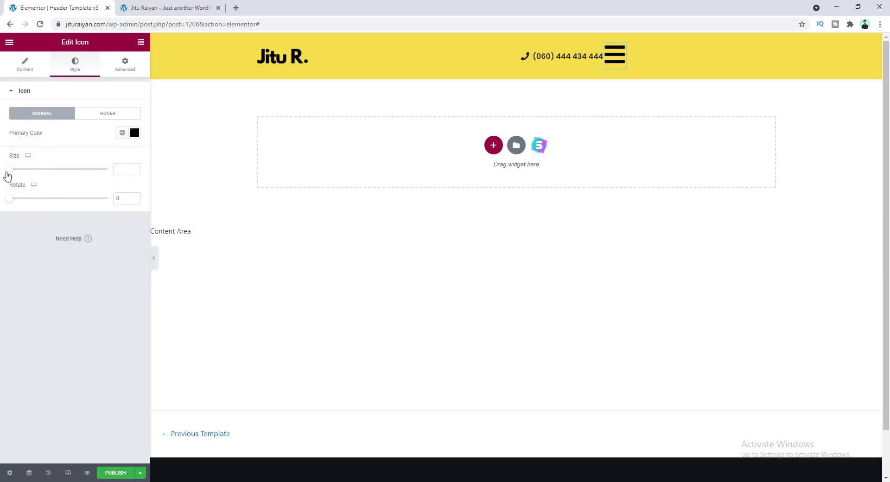
drag(10, 170, 19, 170)
click(135, 172)
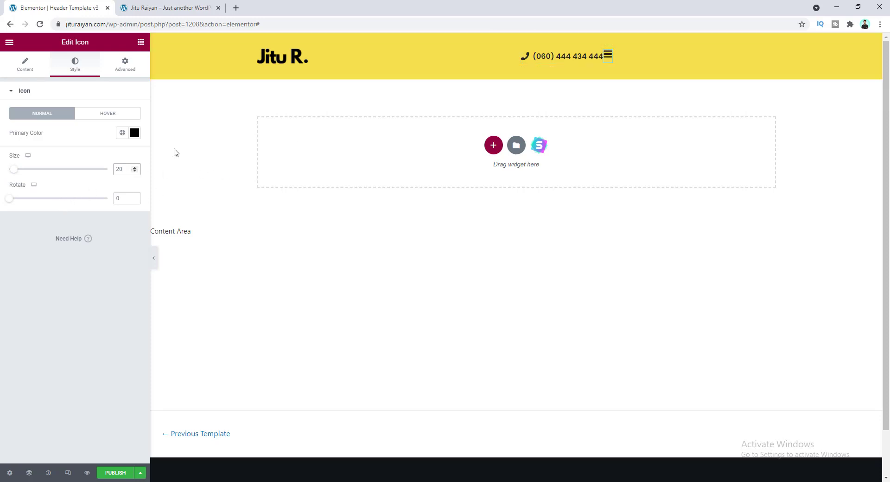
- Set the bars icon's view to Framed and give its frame a border width of 2 on all sides
click(19, 74)
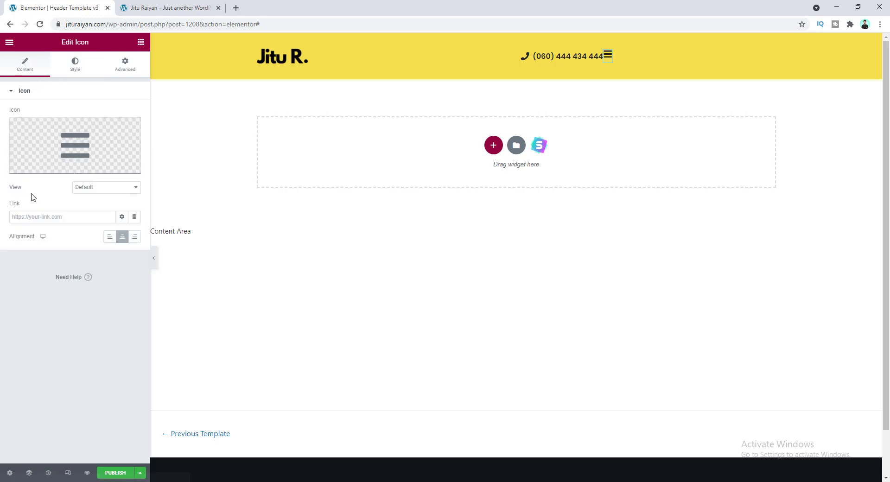
click(113, 188)
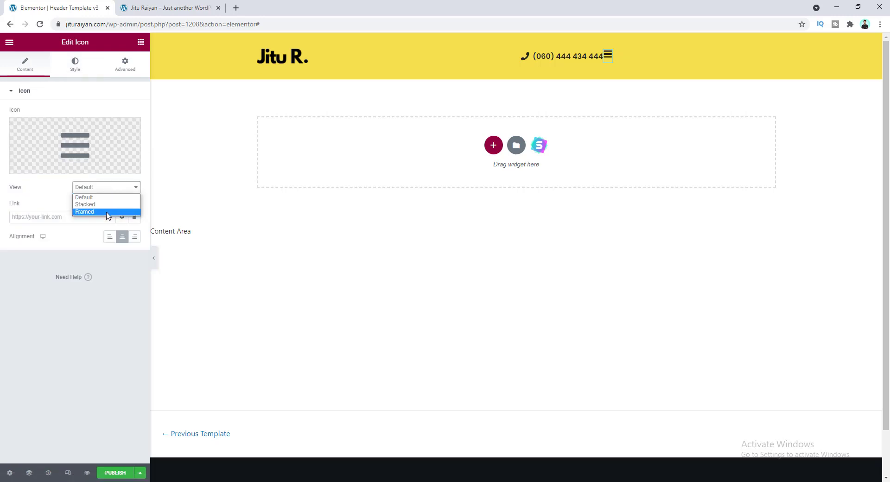
click(107, 212)
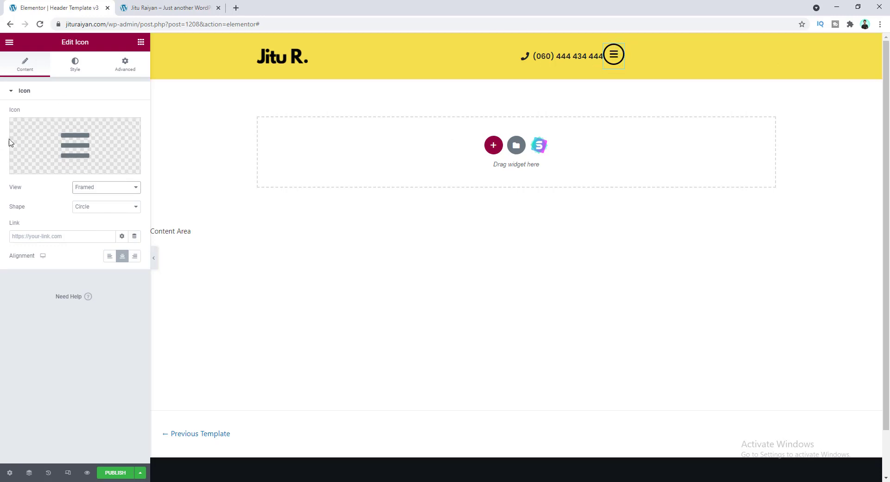
click(74, 67)
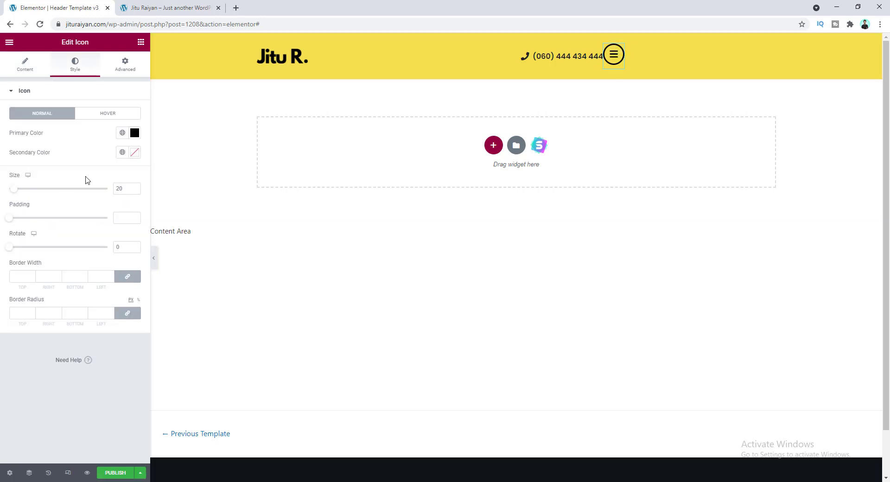
click(46, 276)
text(2)
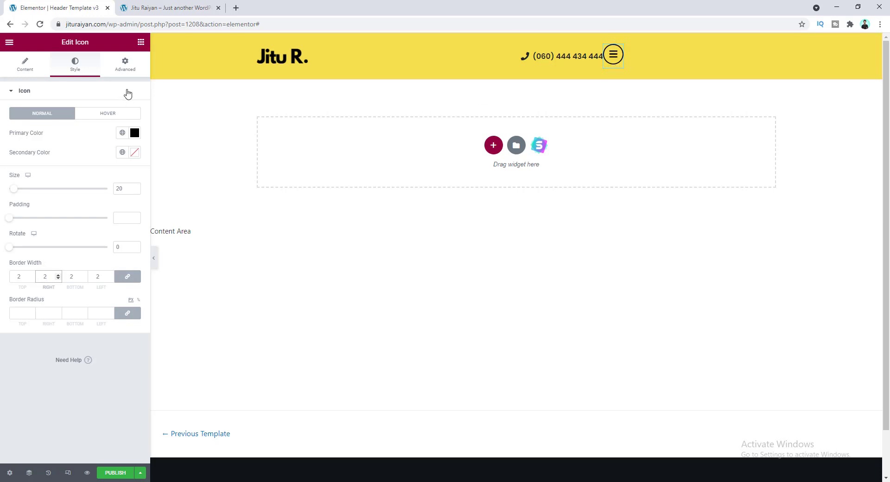
- Unlink the bars icon's margin values and set its bottom margin to -8 px
click(130, 70)
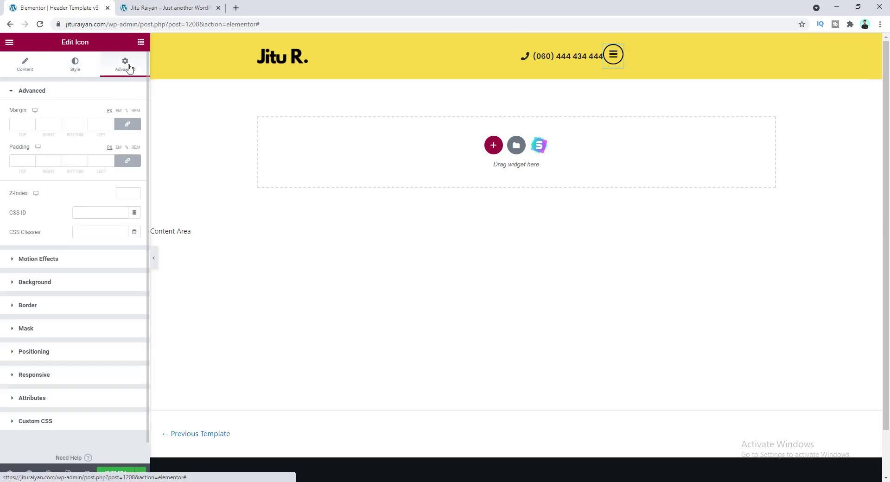
click(128, 128)
click(74, 125)
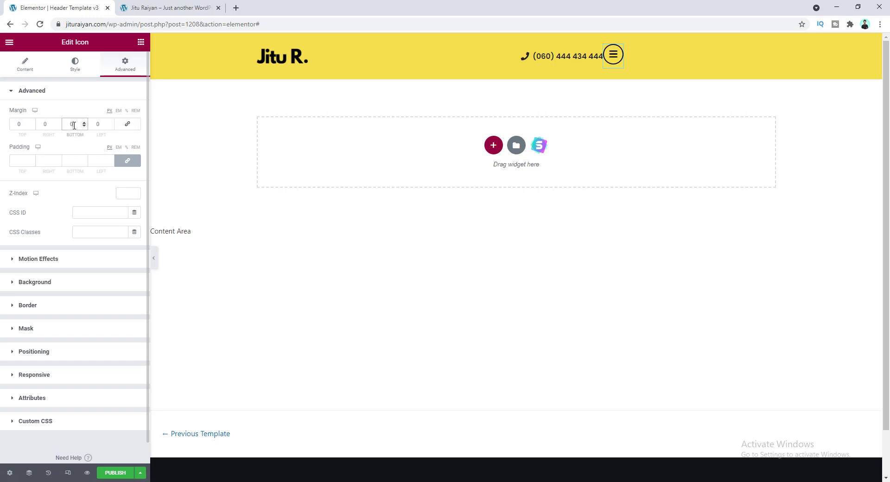
key(Down)
key(Down)
key(Down)
key(Down)
key(Down)
key(Down)
key(Down)
key(Down)
click(49, 142)
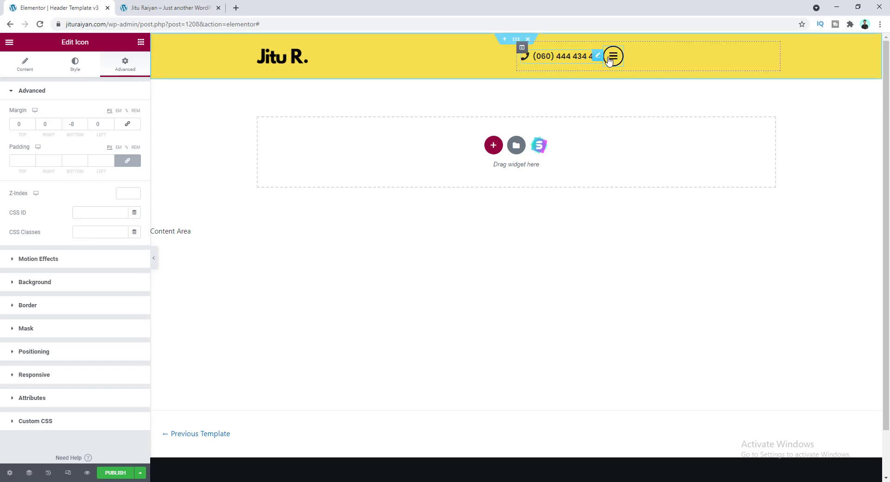
- Unlink the margin values of the phone number's icon list and set its right margin to 24 px
click(578, 60)
click(126, 64)
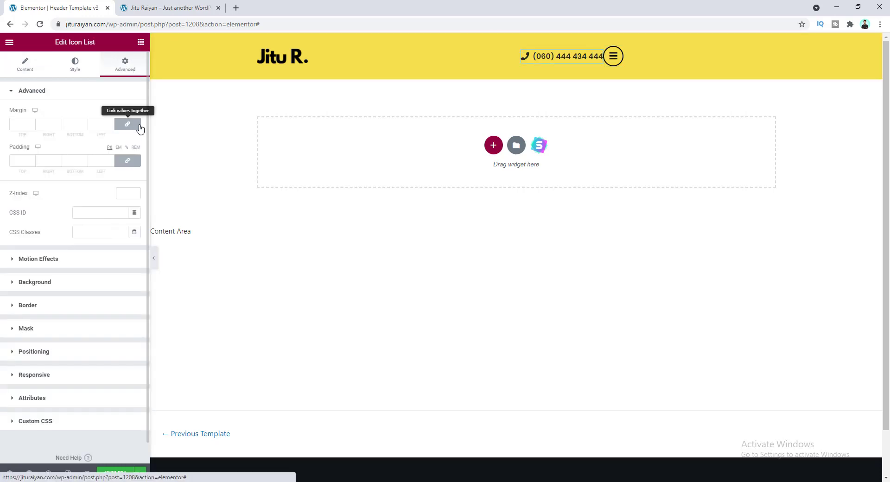
click(137, 125)
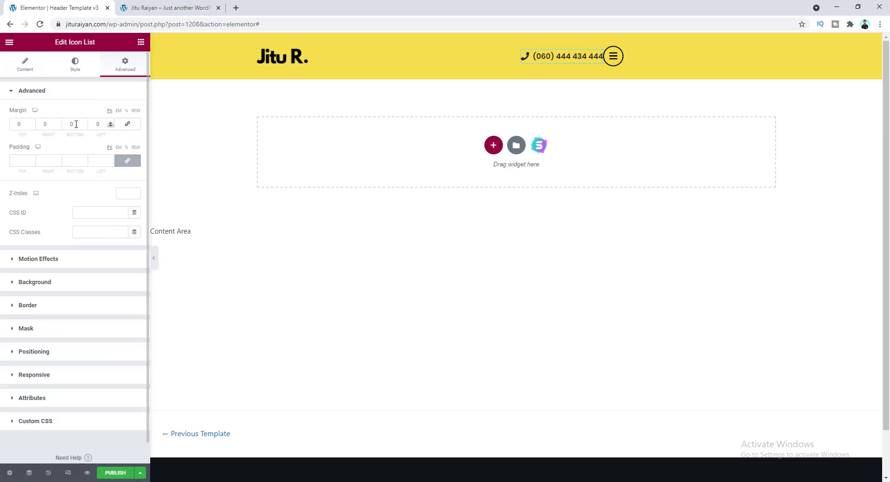
double_click(52, 124)
text(22)
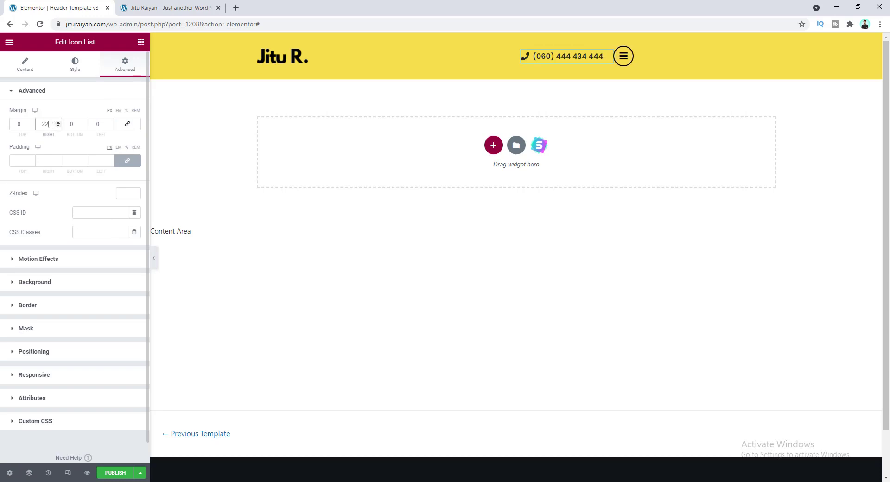
key(BackSpace)
text(4)
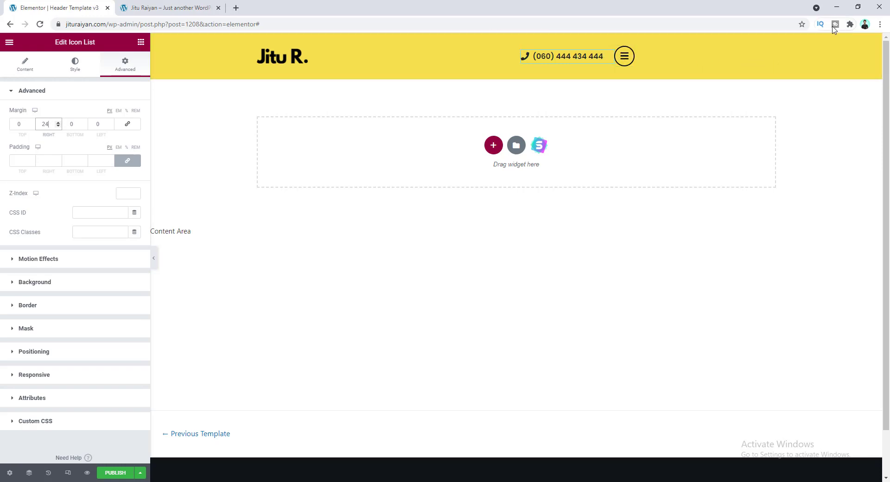
- Set the horizontal alignment of the header's second column to End
click(521, 47)
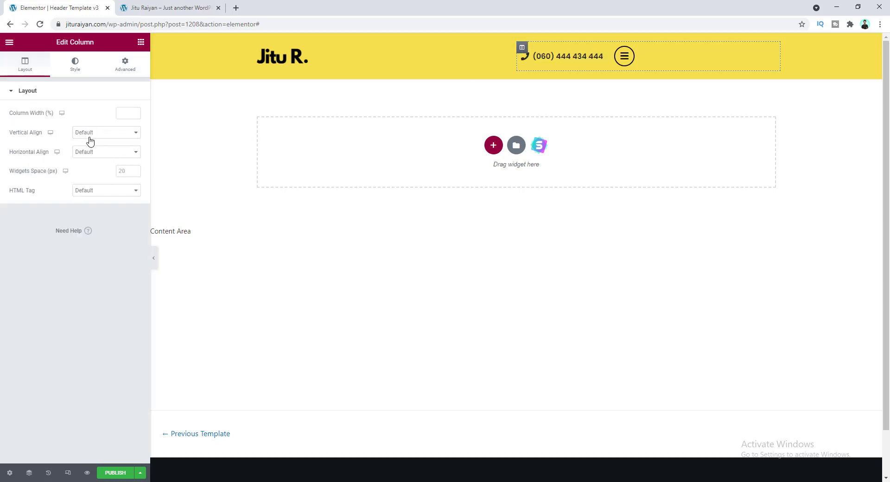
click(106, 155)
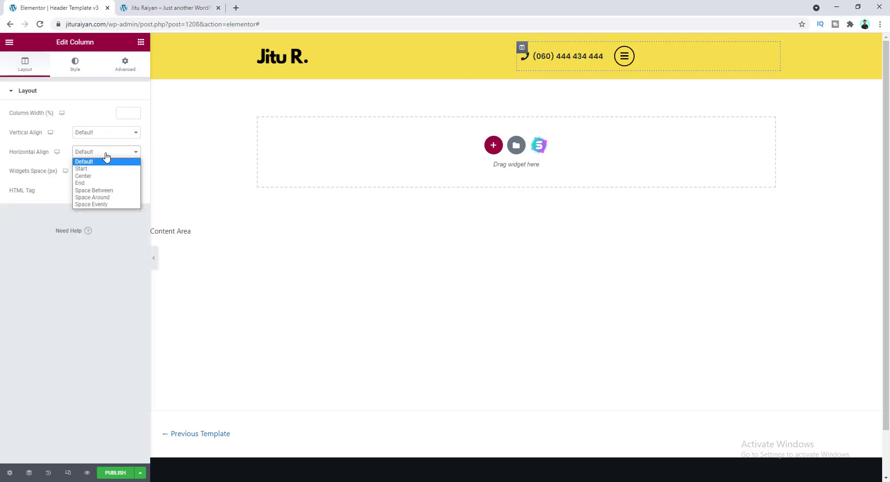
click(106, 183)
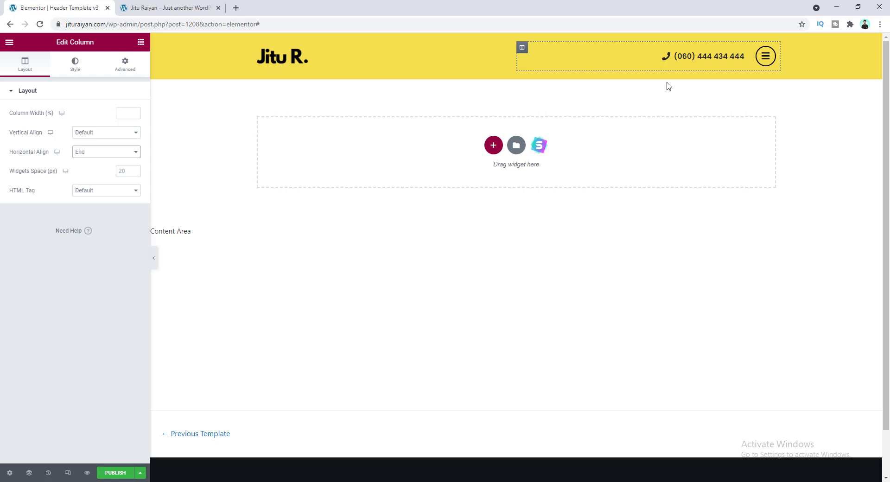
click(765, 57)
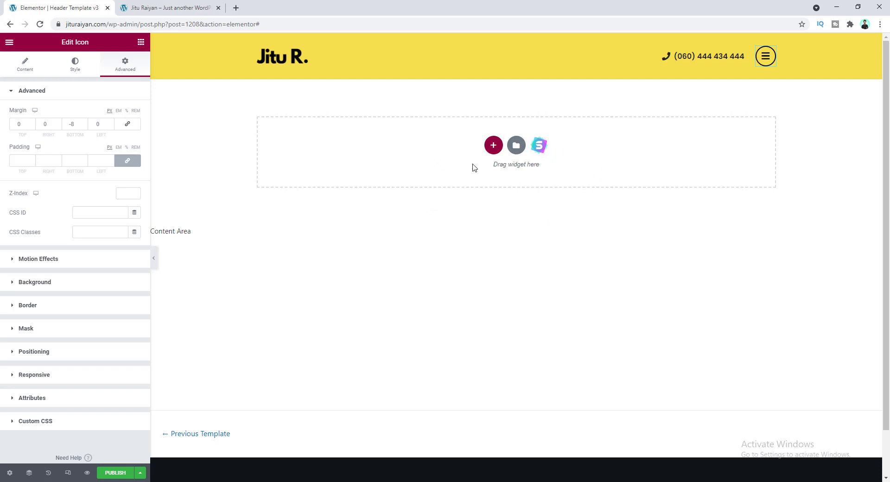
- Add a single-column section below the header bar with a minimum height of 100 VH
scroll(424, 159, down, 1)
scroll(454, 153, up, 1)
click(494, 147)
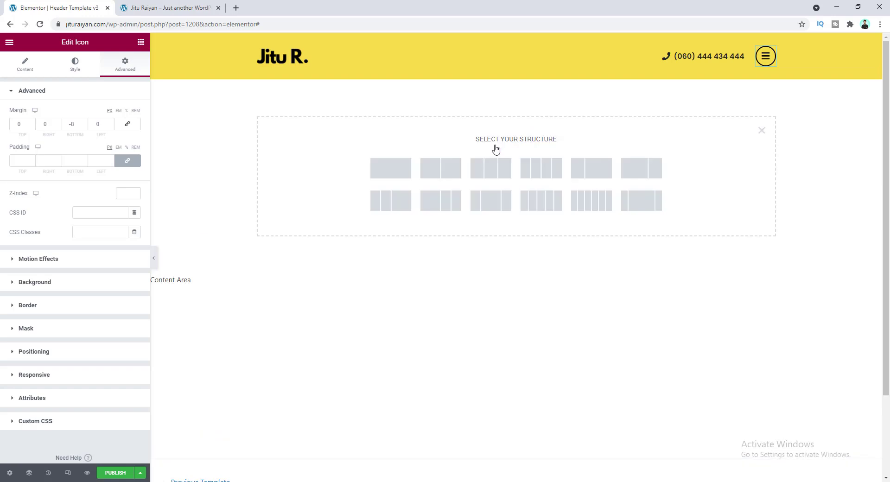
click(389, 174)
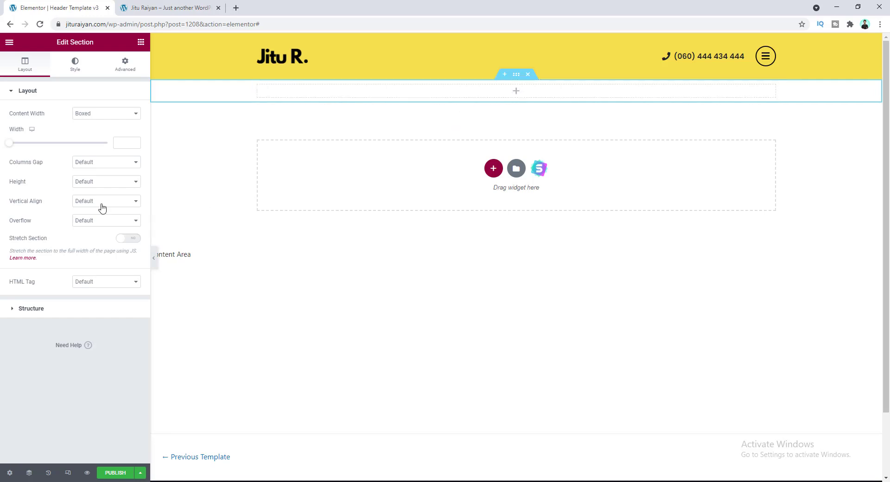
click(100, 183)
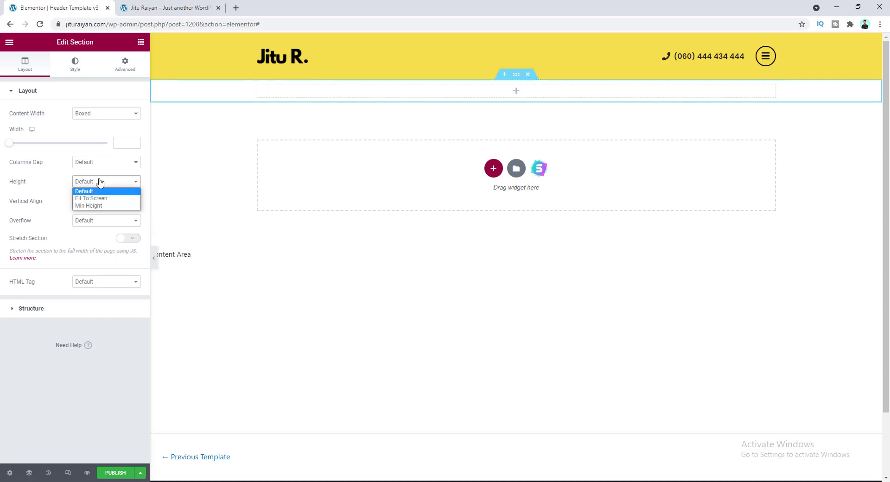
click(103, 206)
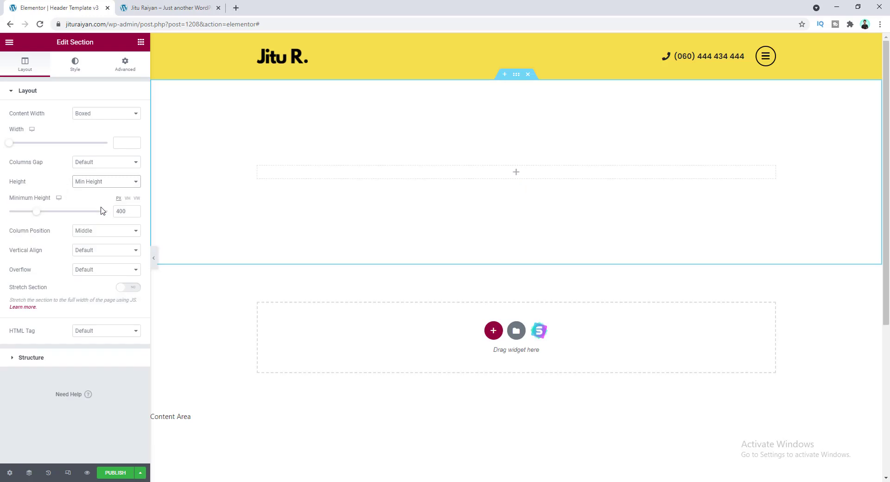
click(127, 198)
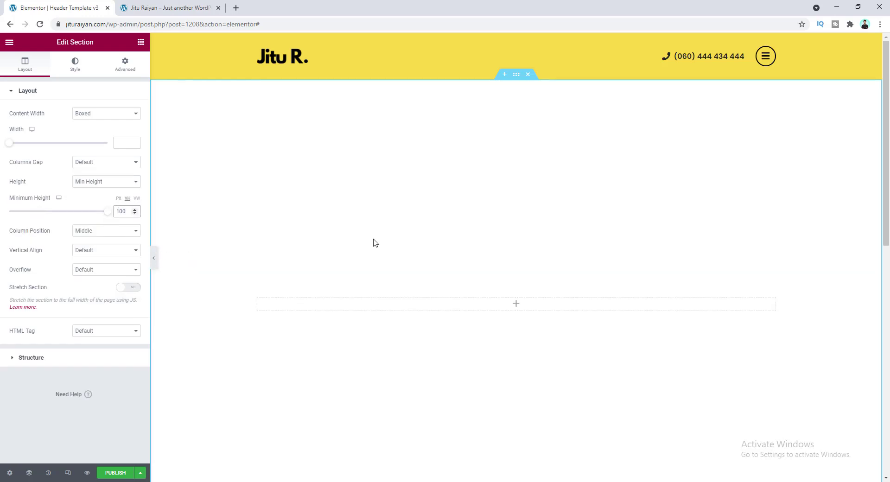
scroll(375, 243, down, 1)
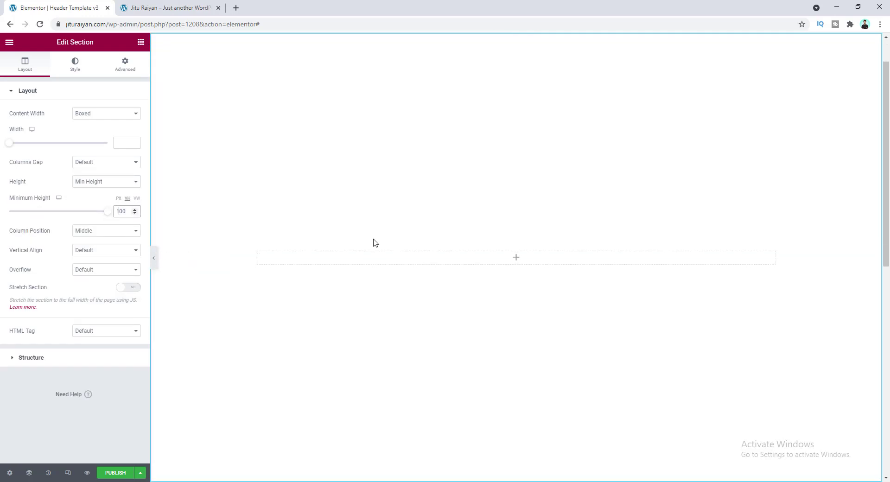
- Find the Nav Menu widget and place it in the new full-height section, keeping Header Menu as its menu
click(515, 261)
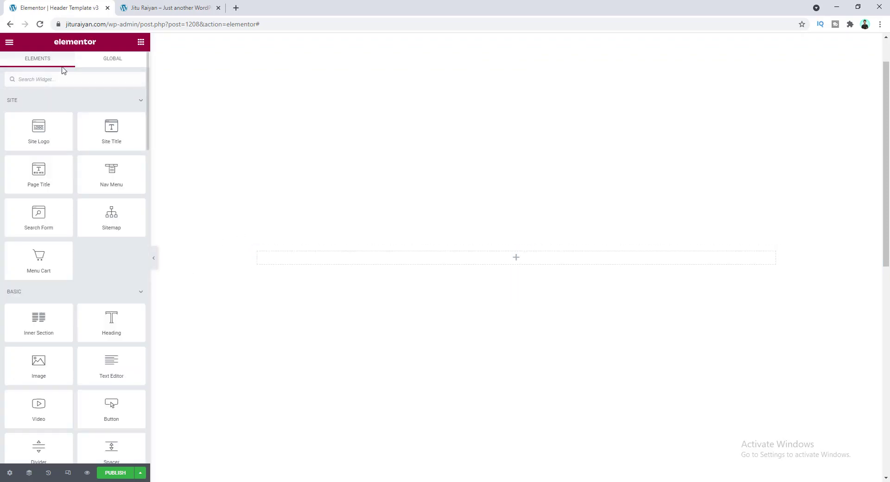
text(na)
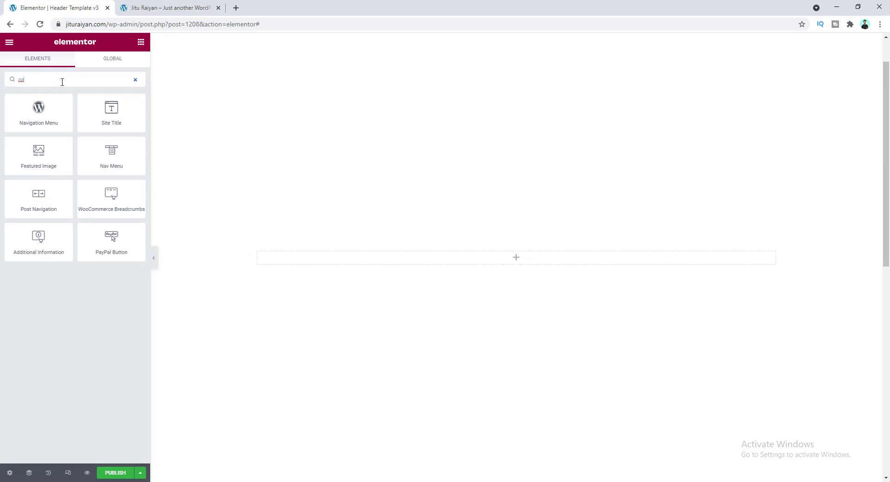
drag(110, 154, 451, 261)
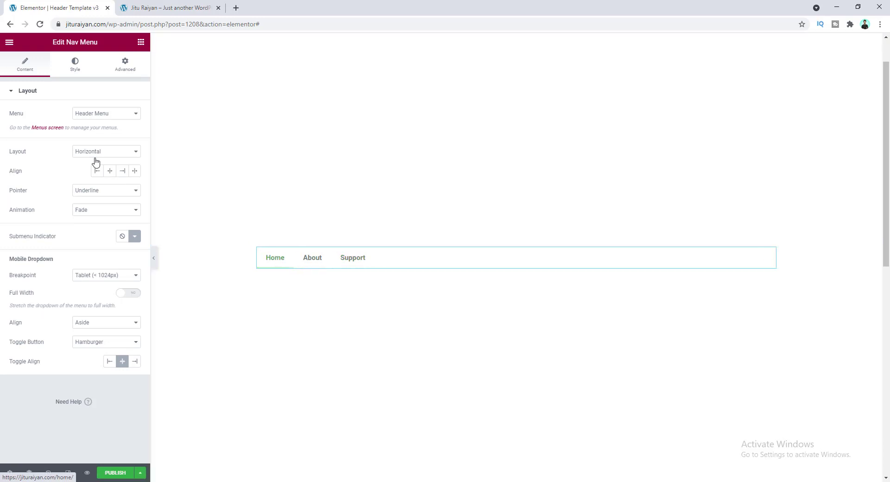
click(99, 115)
click(66, 112)
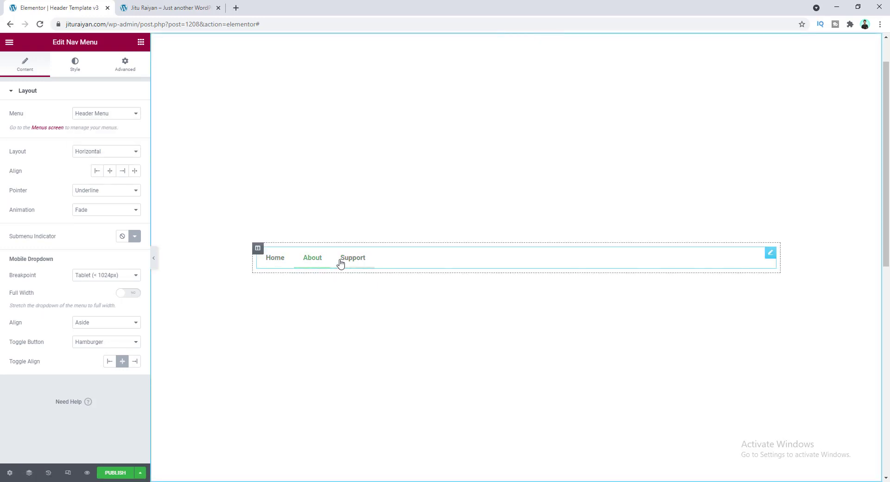
- Open the WordPress dashboard's Menus page in a new browser tab and check the list of existing menus
click(9, 45)
right_click(48, 203)
click(69, 205)
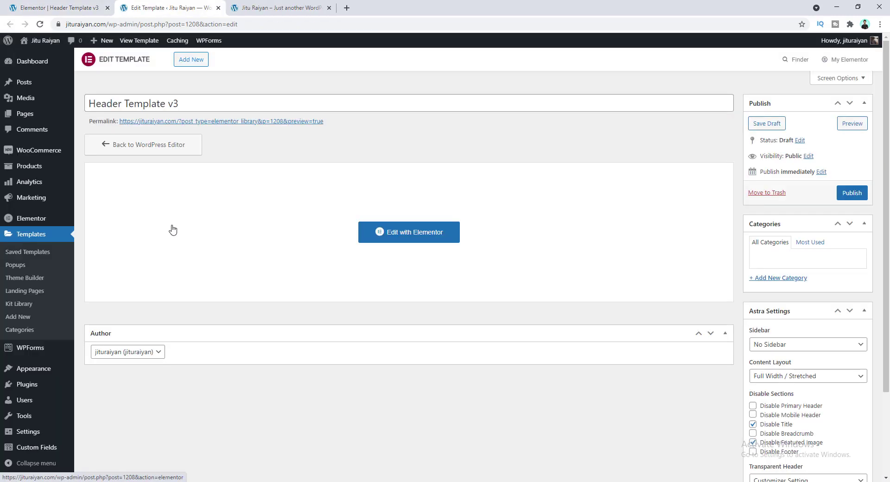
mouse_move(43, 371)
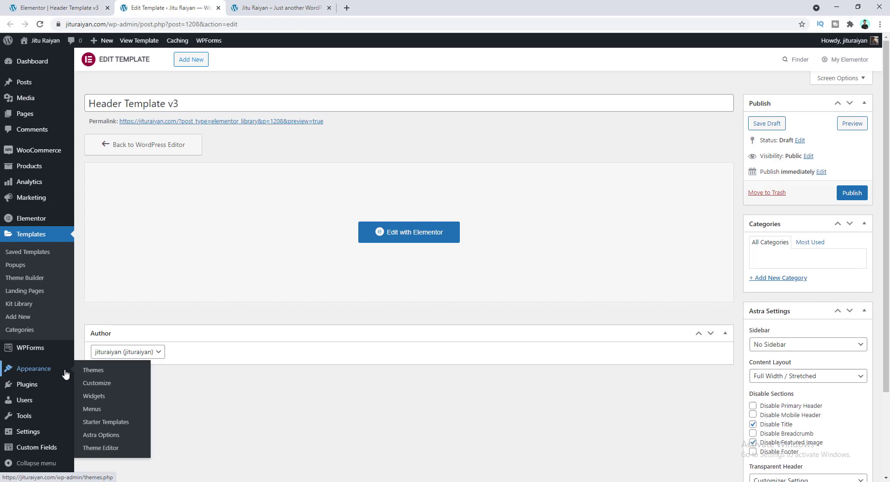
click(93, 409)
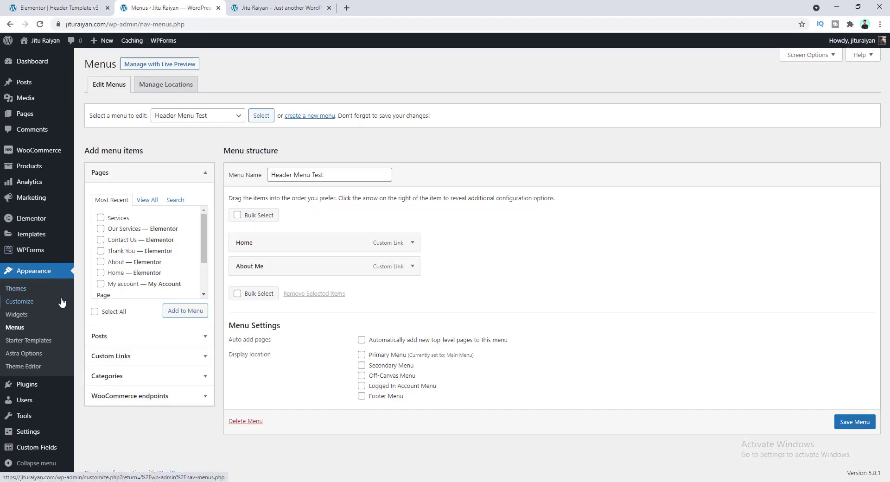
click(187, 115)
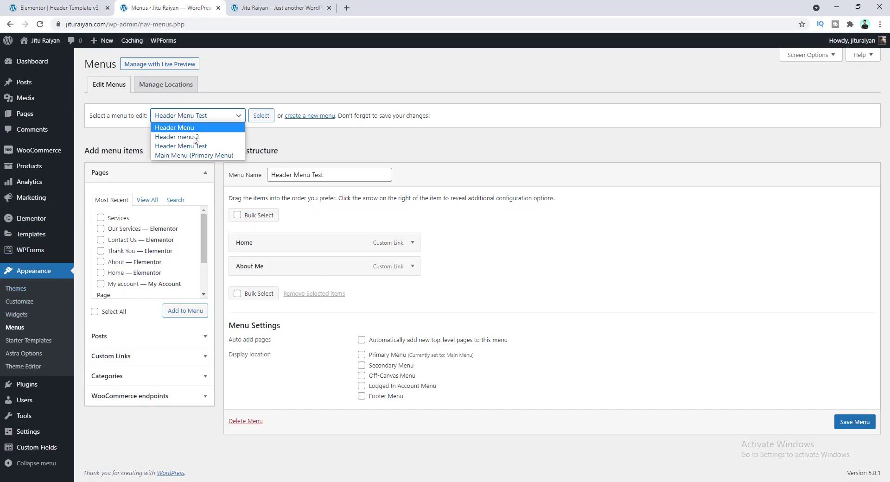
click(254, 141)
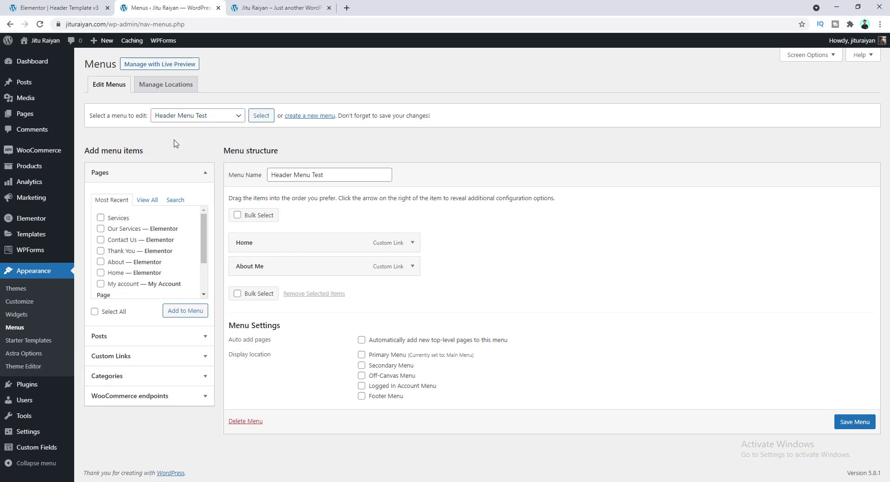
- Create a new WordPress menu named Header Menu 3
click(306, 117)
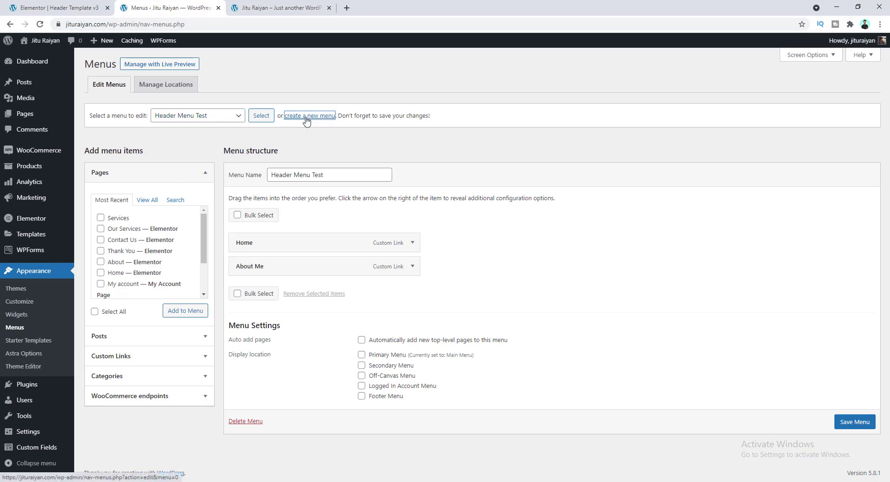
click(281, 179)
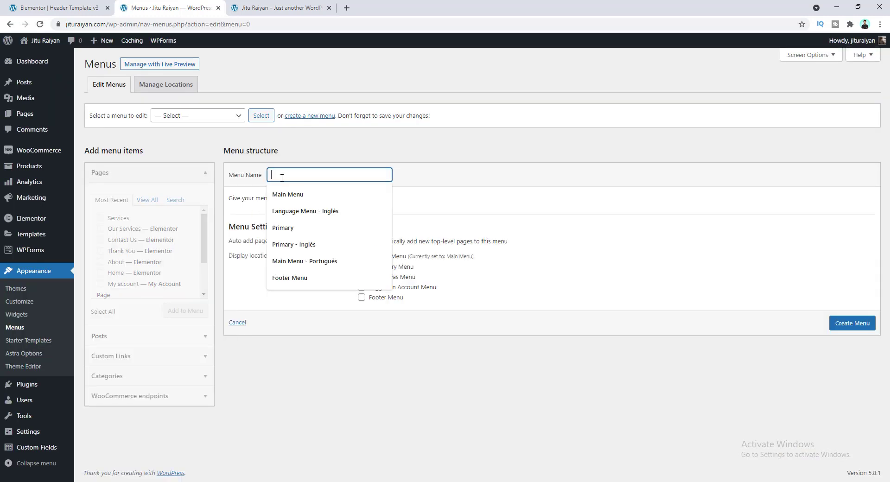
text(Header Men)
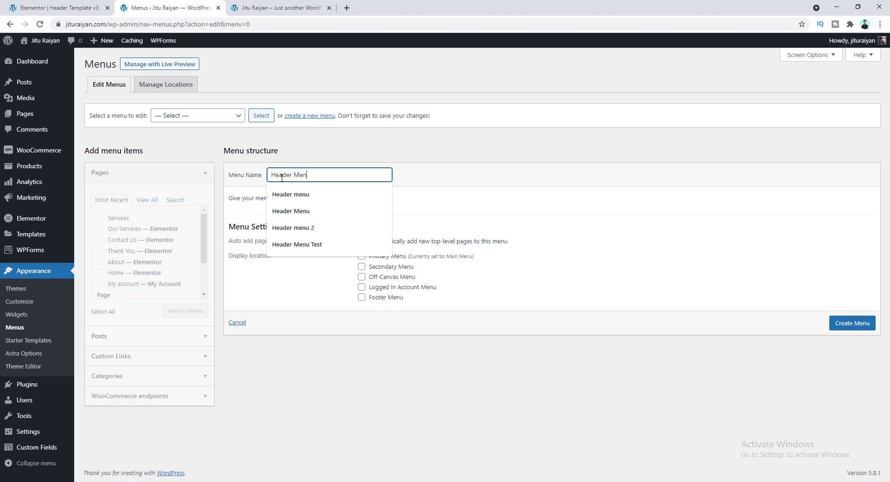
text(u 3)
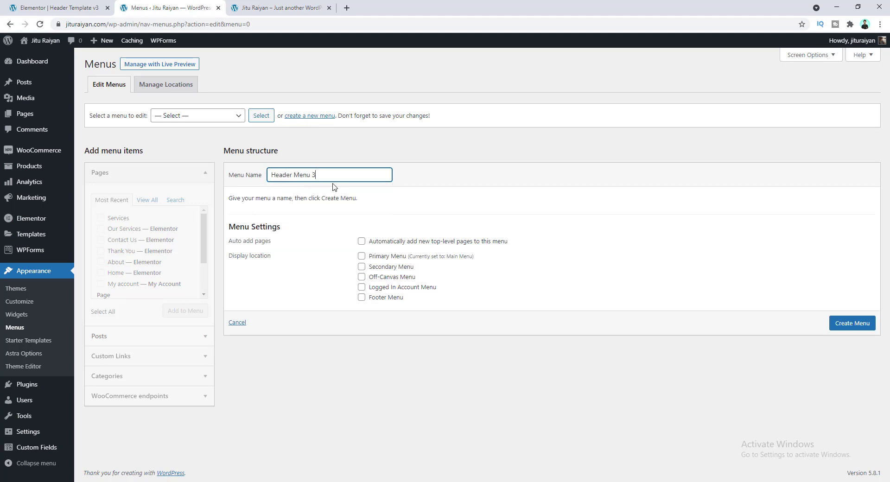
click(839, 327)
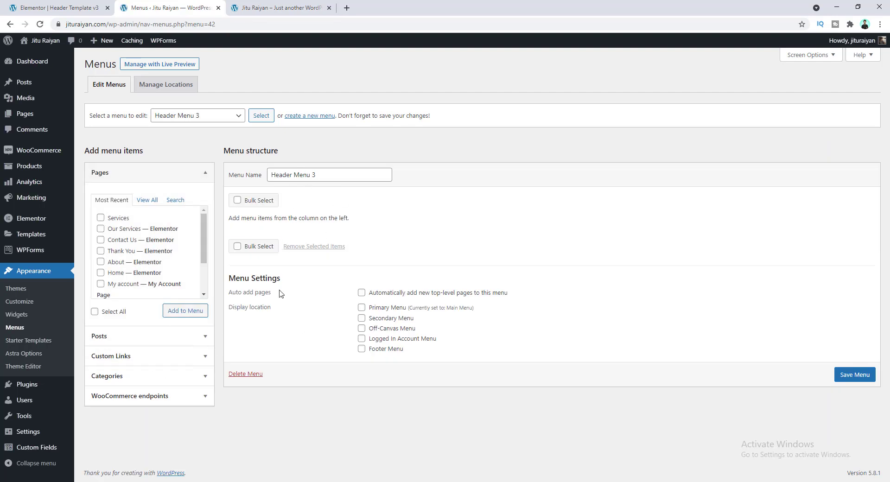
- Add a custom link with the text Home and the URL #home to the new menu
click(129, 357)
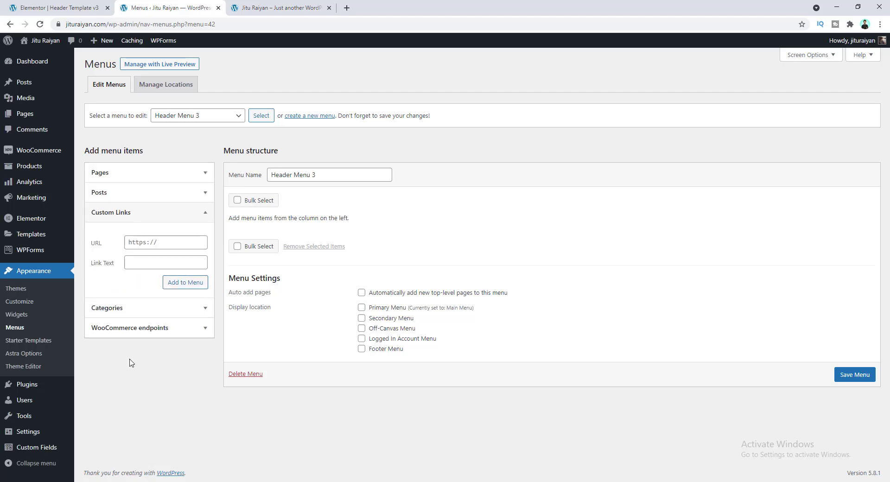
click(146, 265)
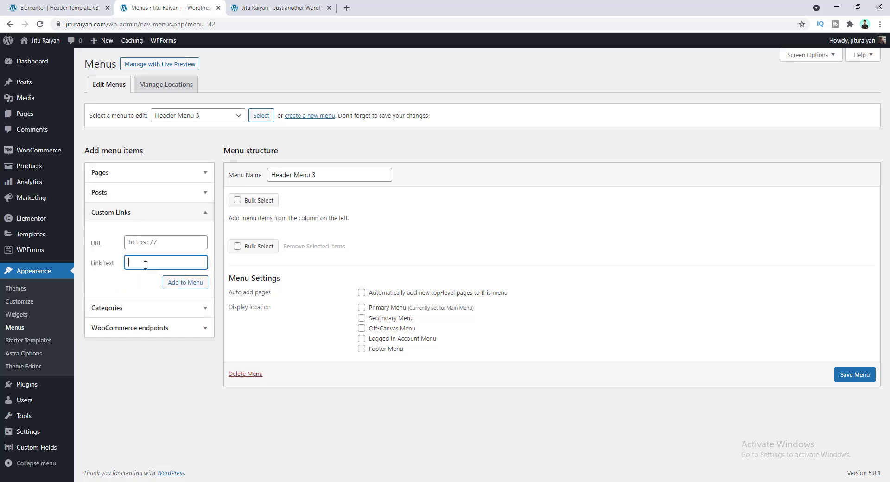
text(Home)
click(139, 246)
text(#)
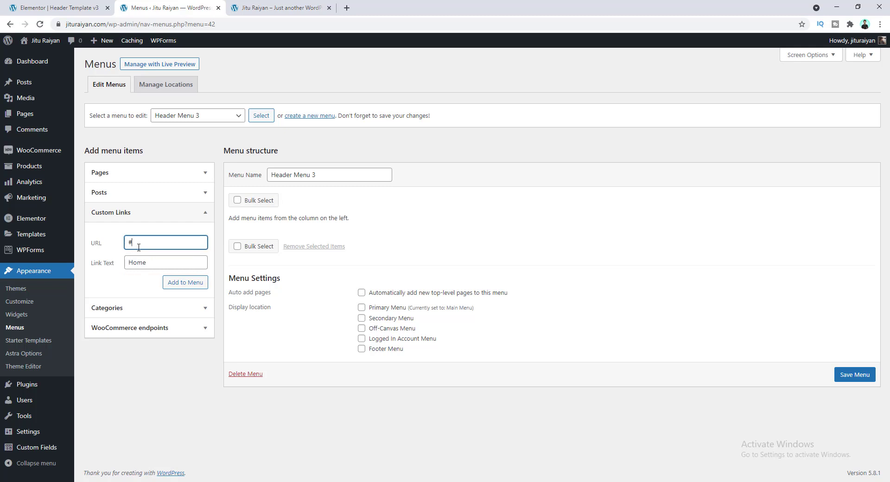
click(178, 284)
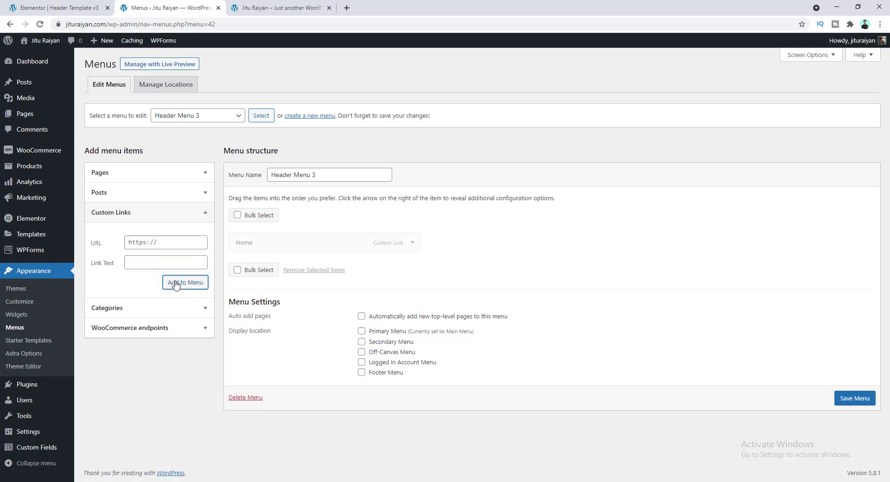
- Add an About custom link with the URL #about to the menu, checking the CSS ID of the Home 2 page's about section
click(152, 263)
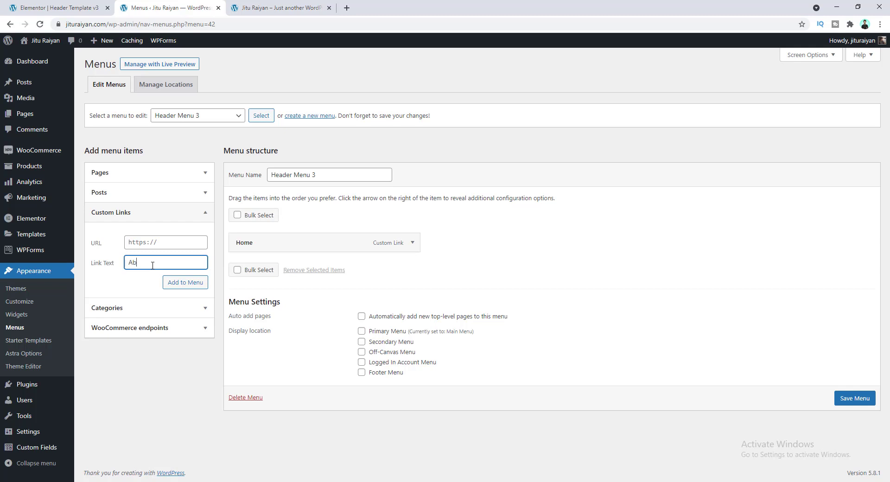
click(146, 243)
text(#about)
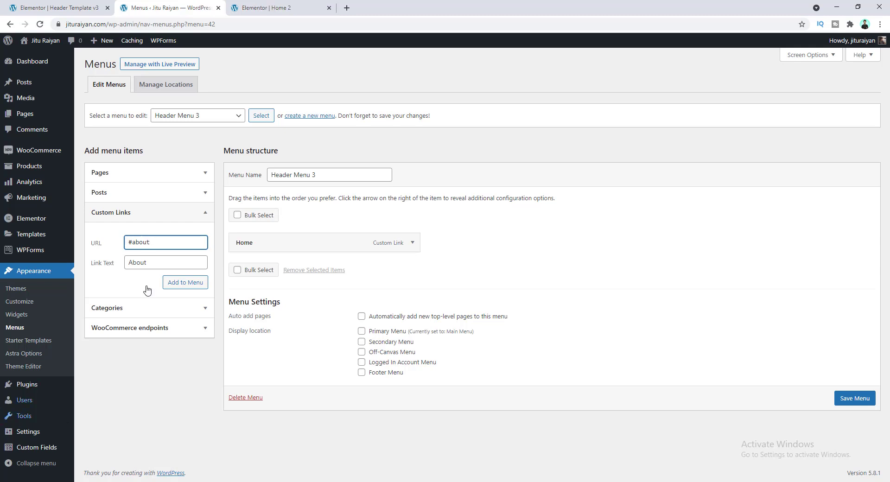
click(267, 3)
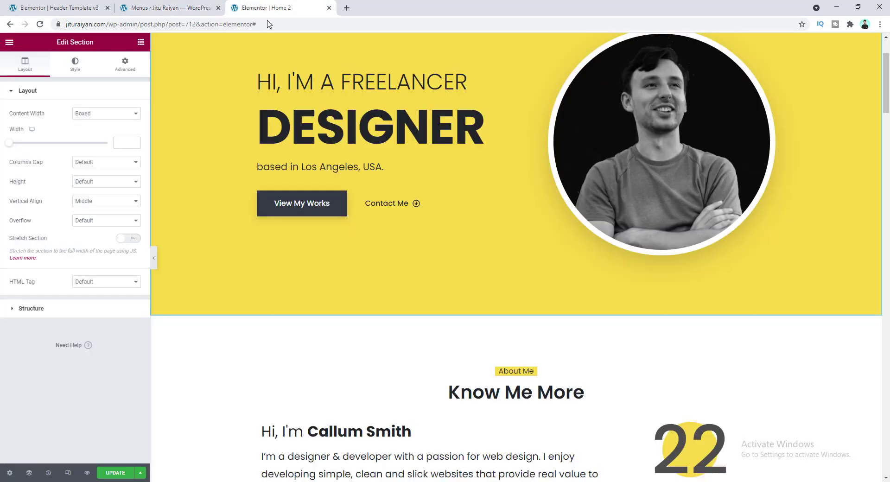
scroll(382, 254, down, 4)
click(518, 173)
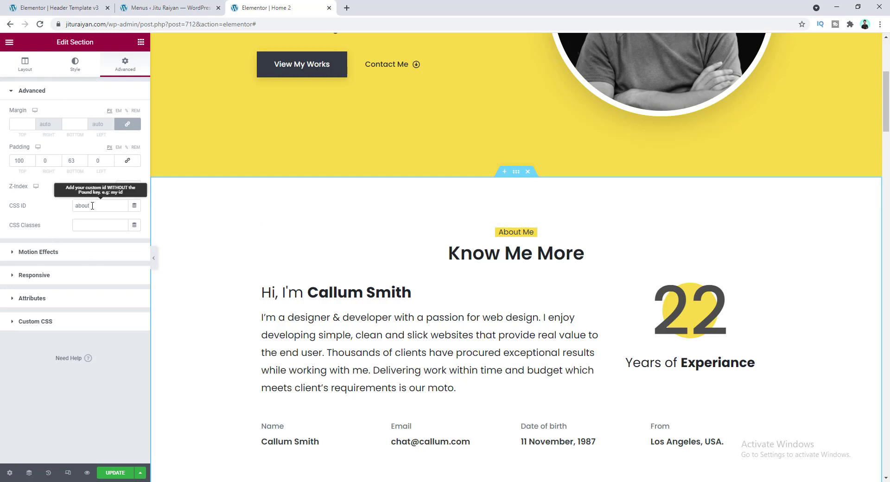
click(164, 6)
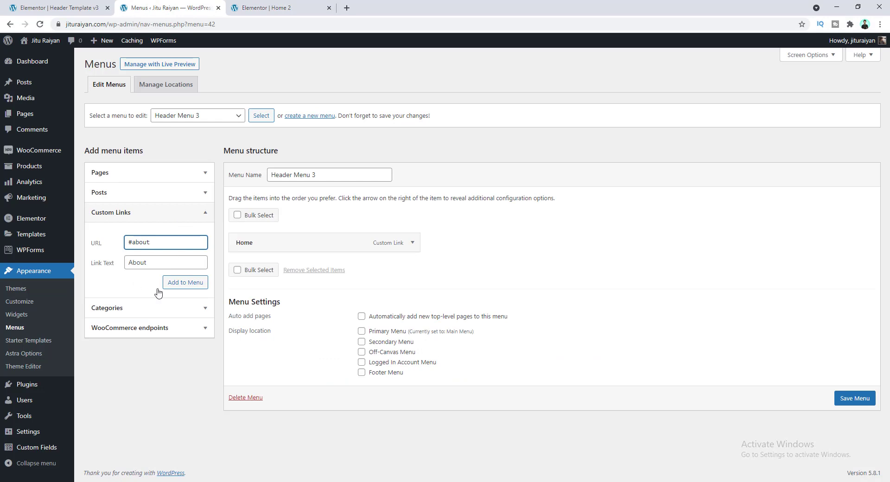
click(185, 282)
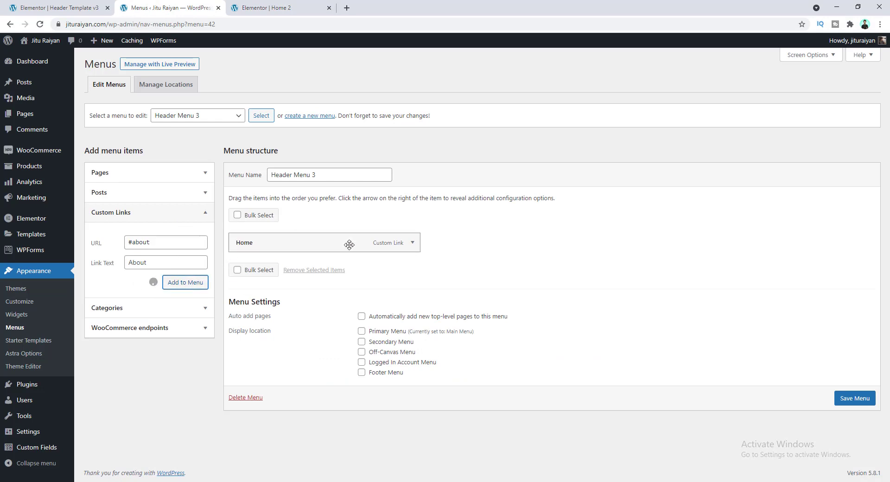
- Complete the menu with Resume, Portfolio and Contact custom links, consulting the Home 2 page, and save the menu
click(287, 6)
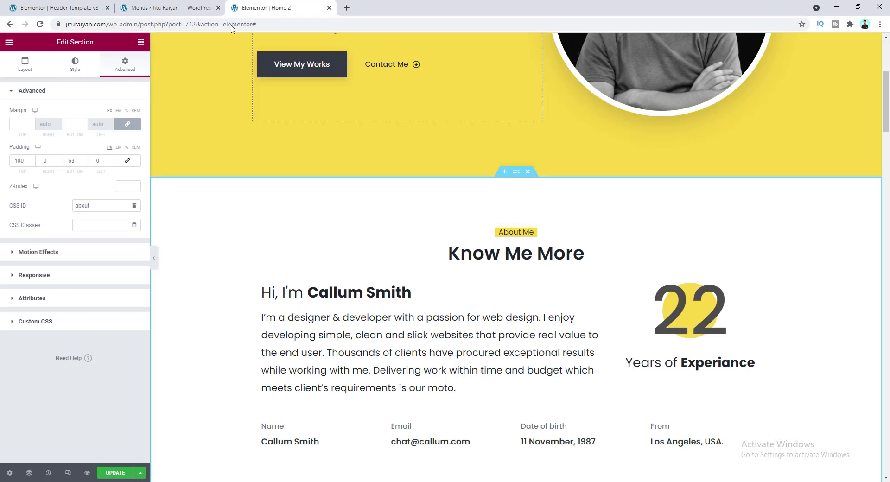
click(176, 7)
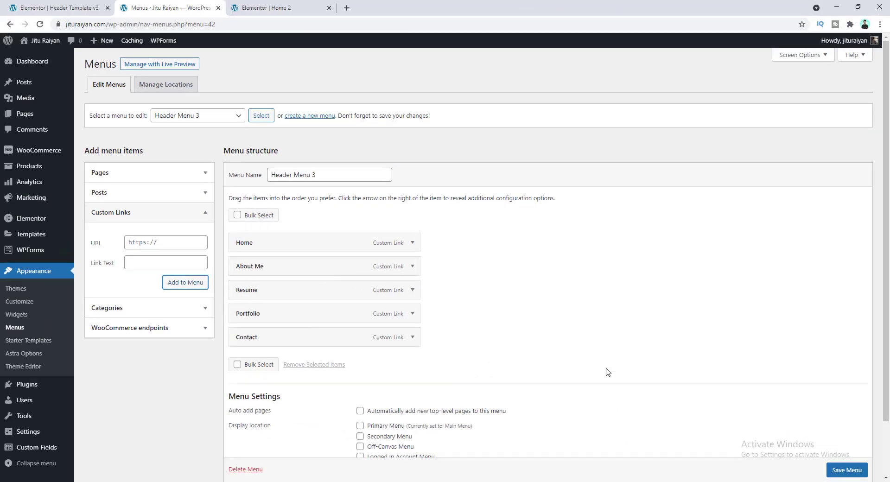
click(847, 471)
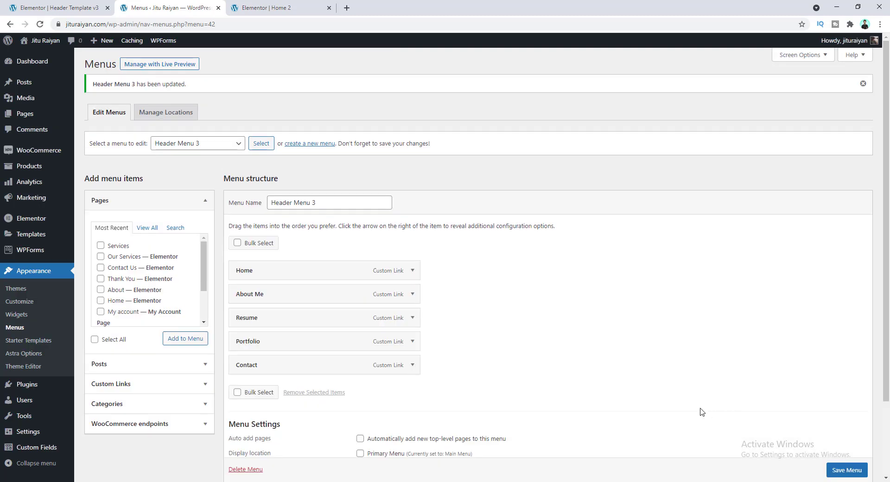
- Return to the Elementor header template and publish it without adding a display condition
click(51, 7)
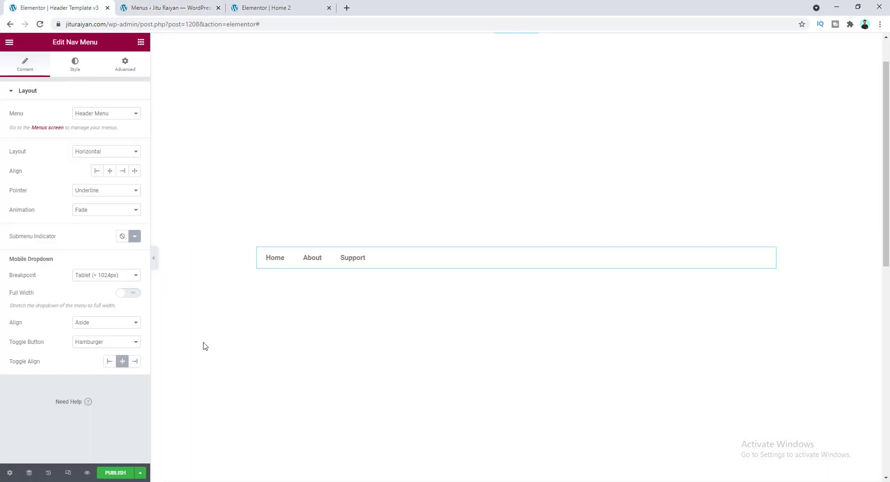
click(107, 474)
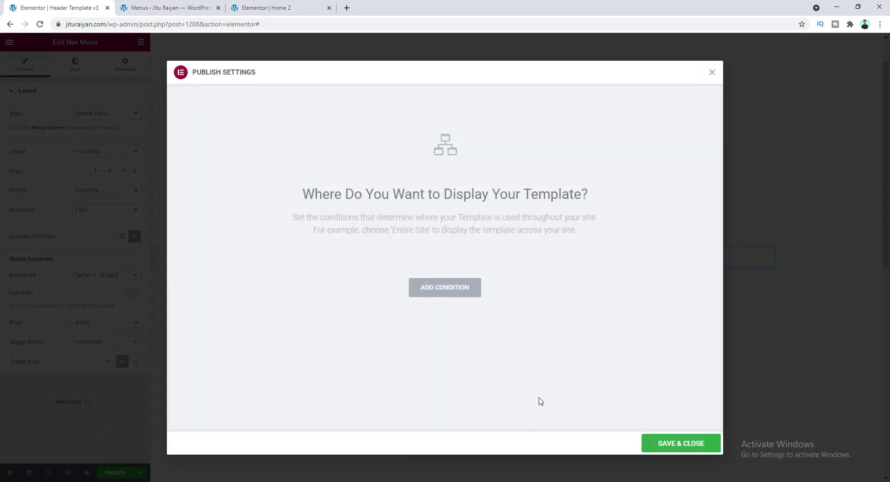
click(664, 443)
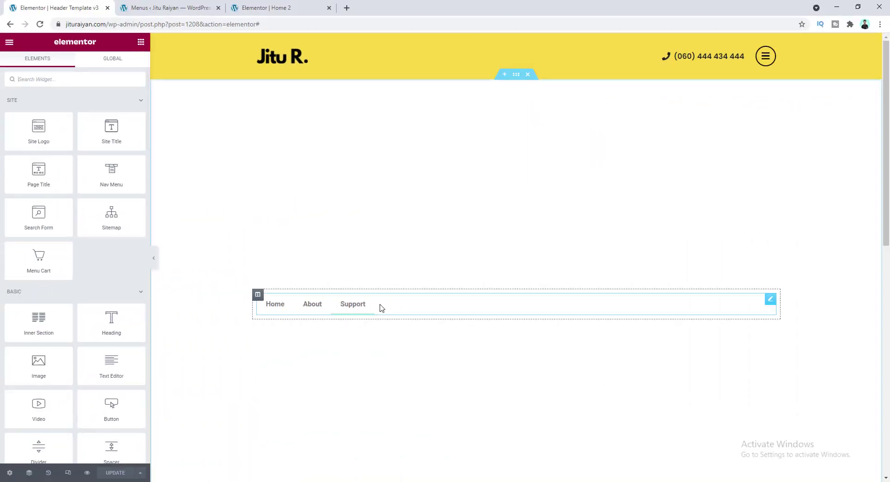
- Switch the Nav Menu widget in the full-height section to Header Menu 3
click(392, 308)
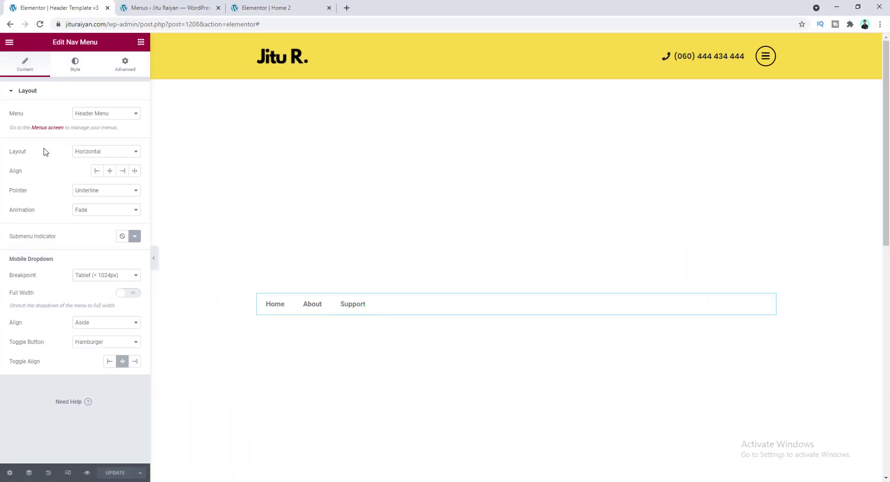
click(117, 116)
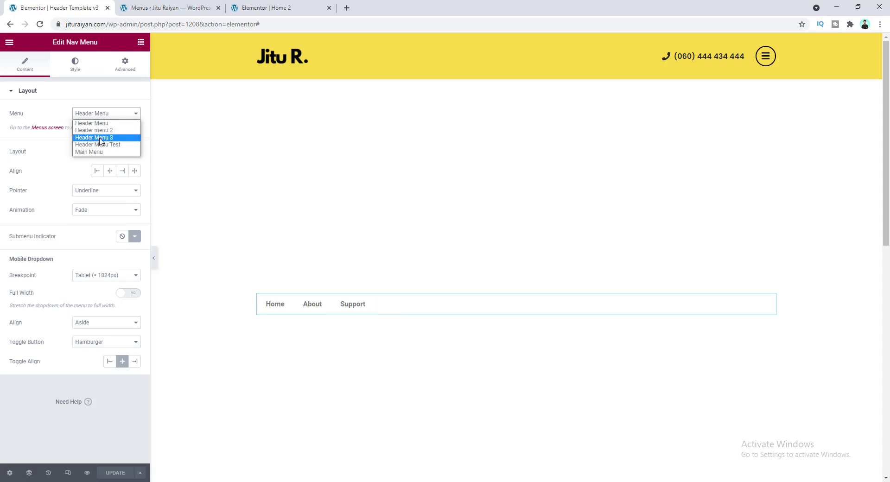
click(88, 125)
click(94, 114)
click(101, 137)
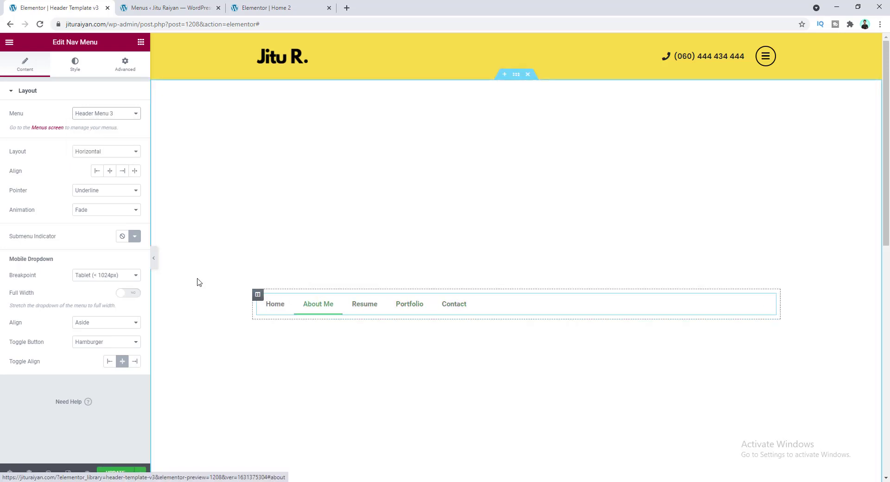
- Set the Nav Menu's layout to Vertical and its pointer to None
click(93, 155)
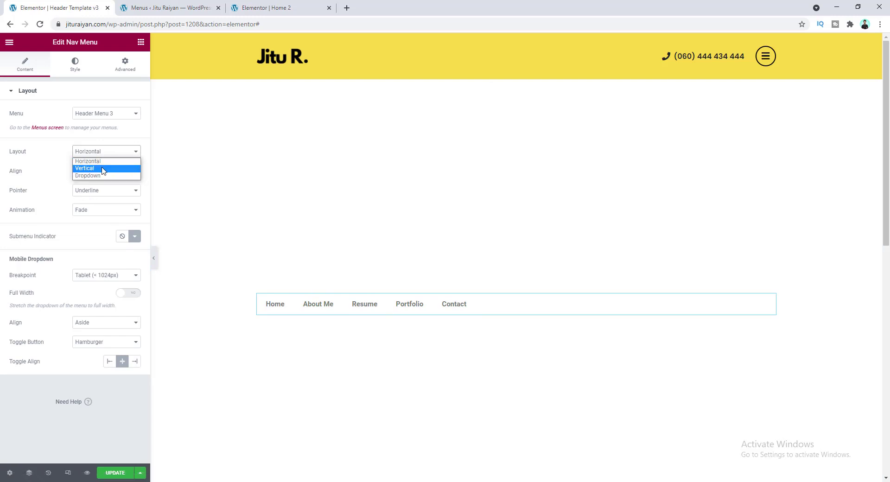
click(103, 170)
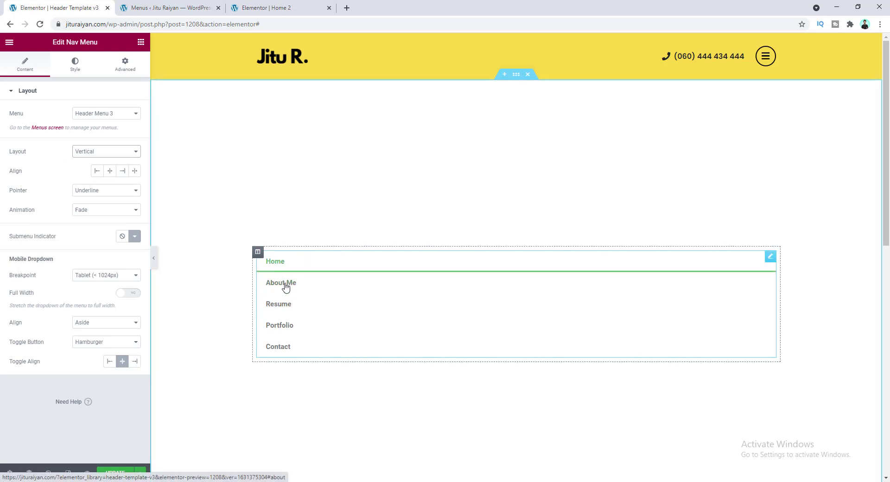
click(99, 196)
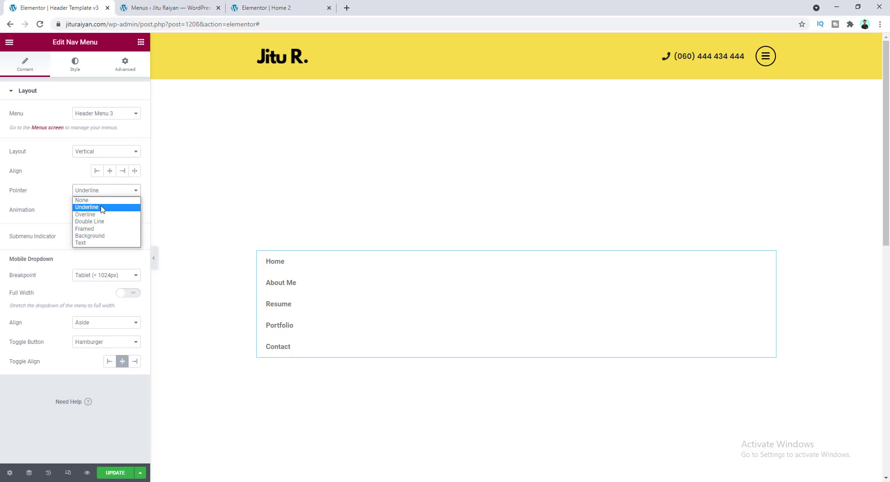
click(88, 200)
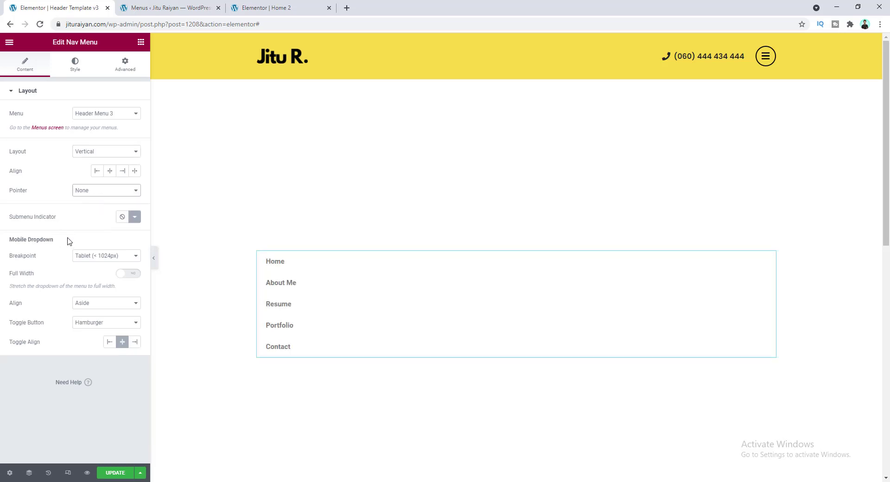
- Set the main menu's normal text color to light gray #DEE3E4
click(76, 67)
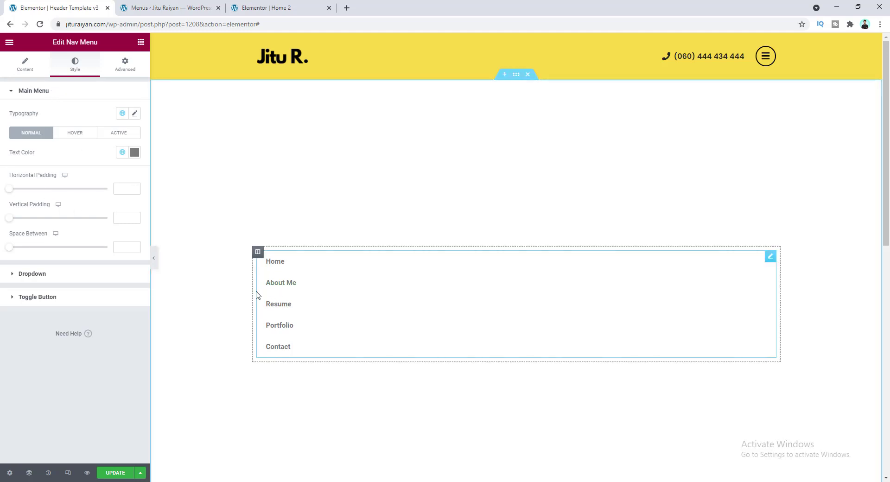
click(134, 153)
drag(26, 246, 79, 152)
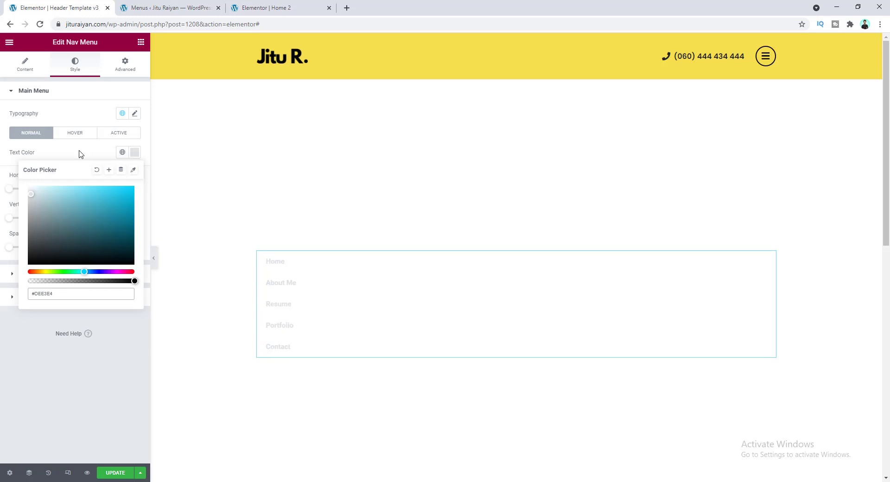
click(88, 154)
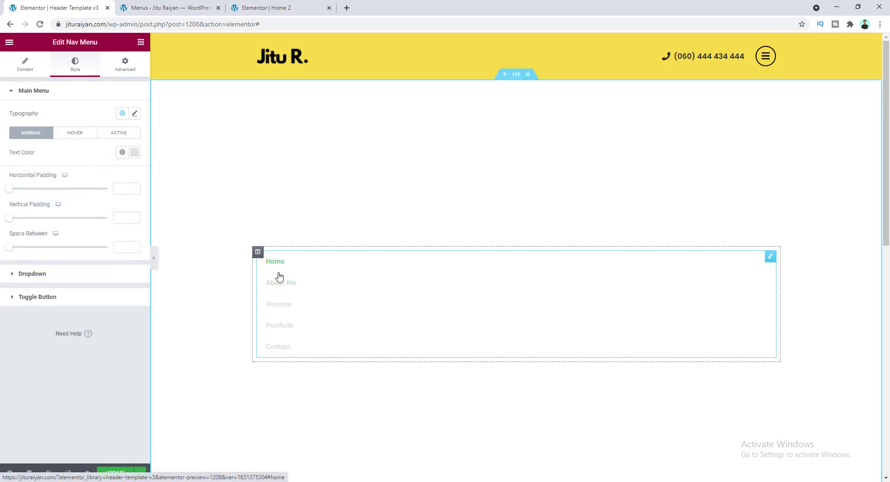
- Set the main menu's hover text color to dark gray #333333 and its vertical padding to 0
click(75, 135)
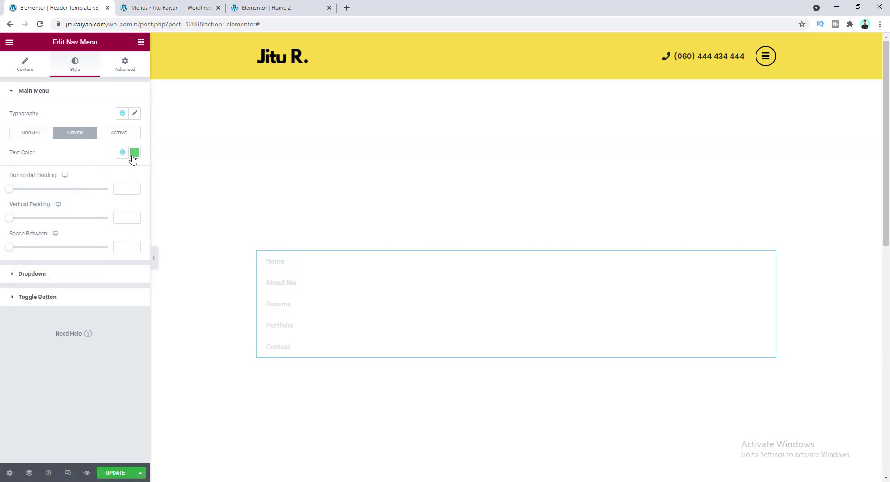
click(134, 153)
drag(40, 252, 7, 249)
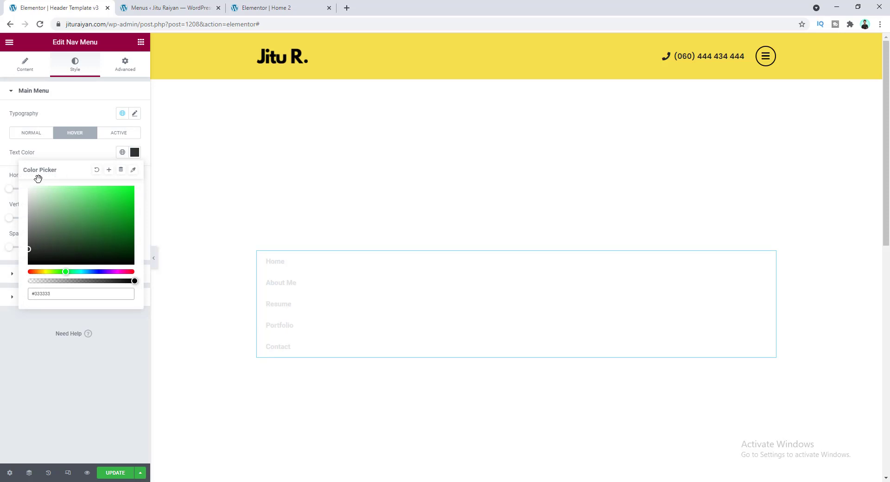
click(79, 153)
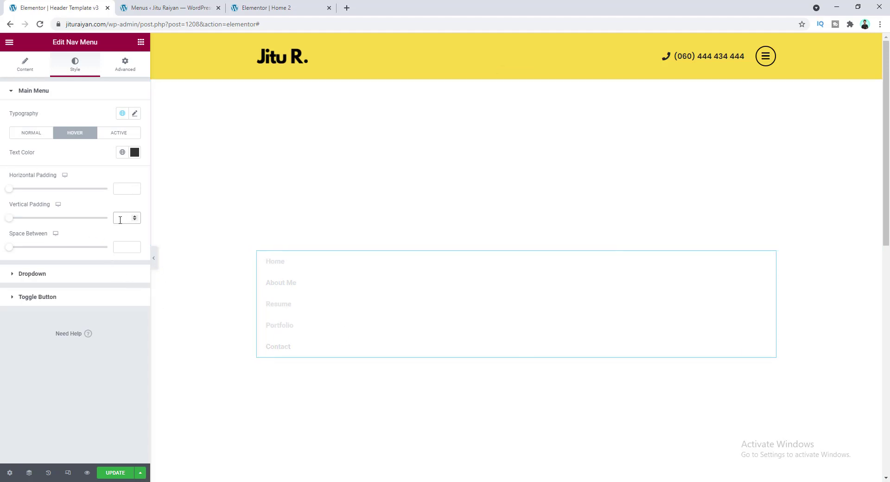
text(0)
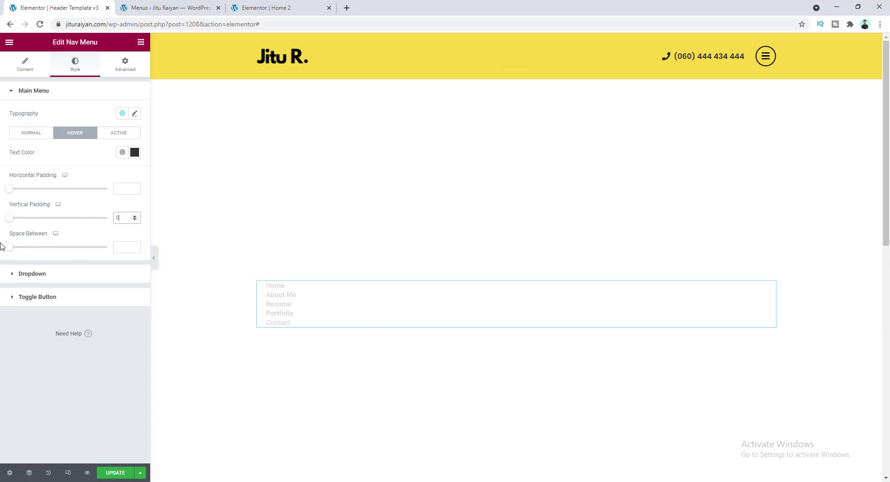
- Set the main menu's space between items to 97 and its font to Jost at 63 px
drag(9, 251, 129, 251)
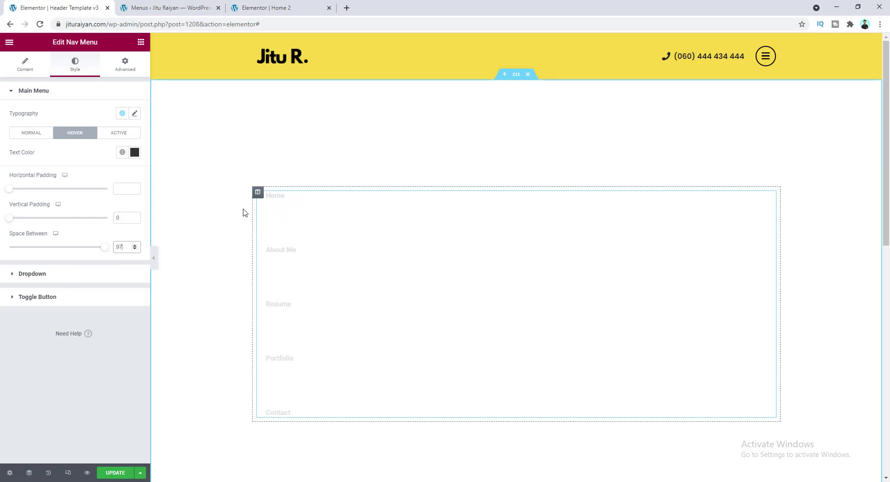
click(135, 114)
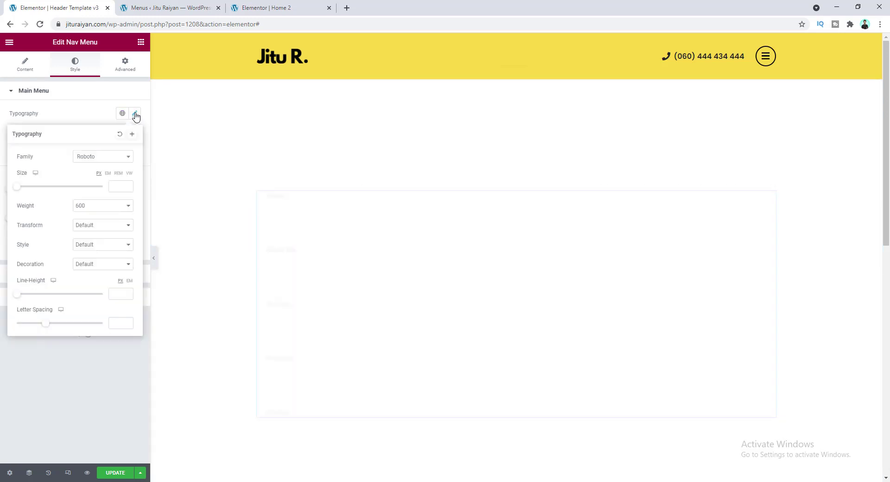
click(111, 158)
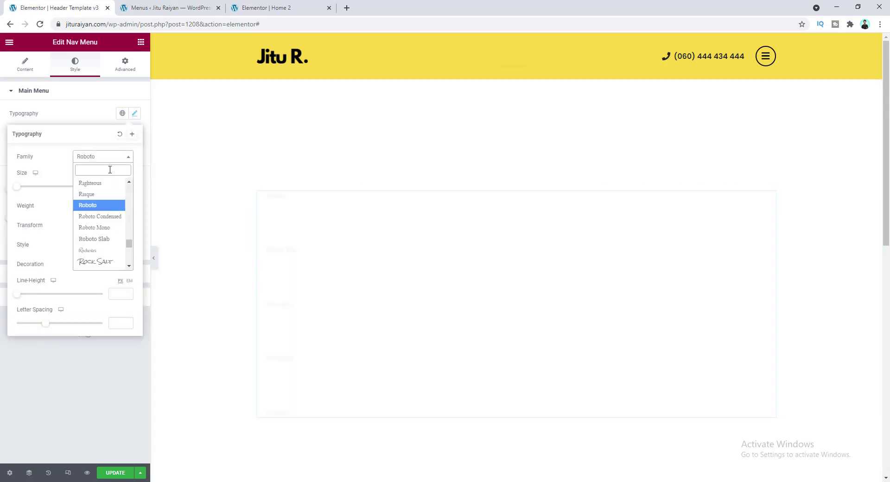
text(jost)
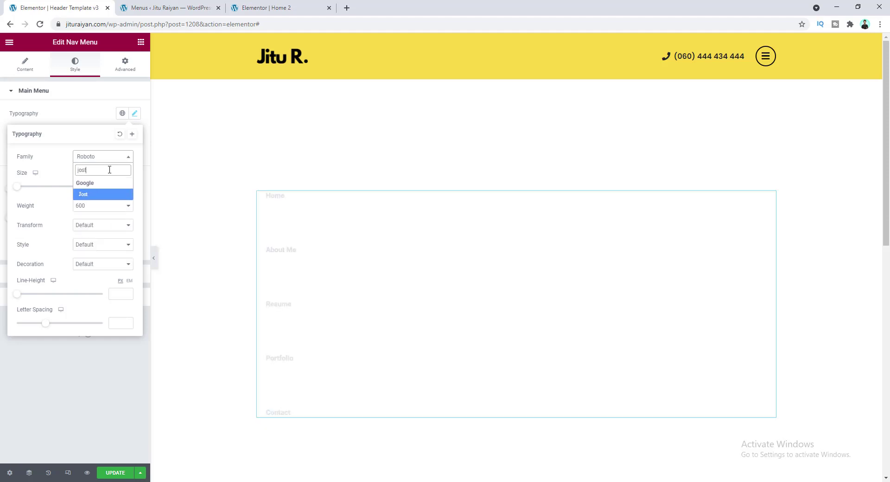
click(116, 194)
drag(17, 191, 44, 191)
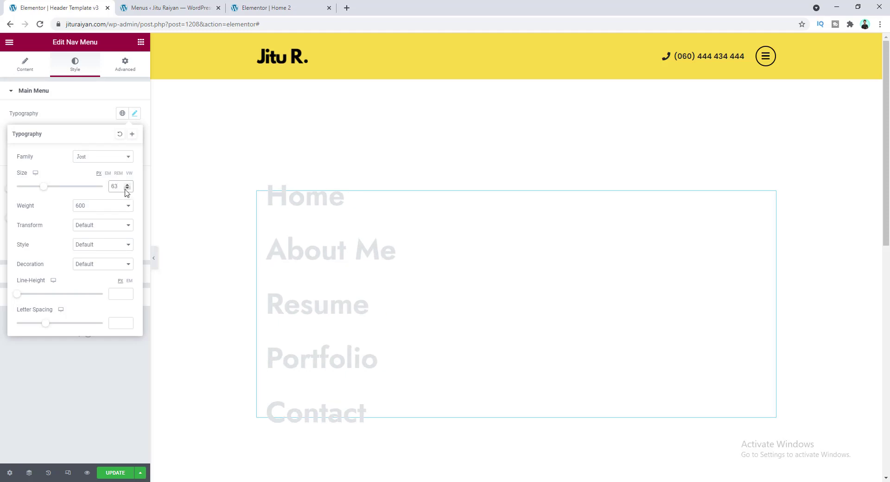
- Set the main menu's typography to weight 900 and Uppercase, with negative letter spacing
click(89, 211)
click(99, 278)
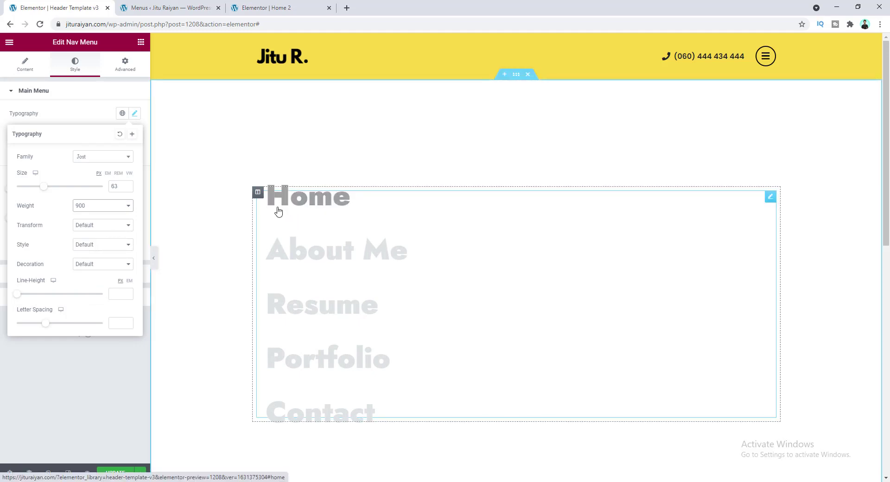
click(121, 226)
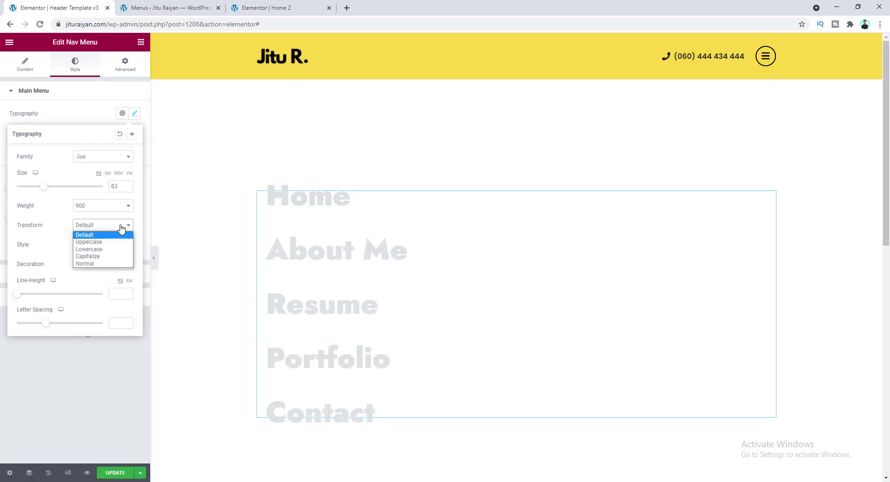
click(103, 242)
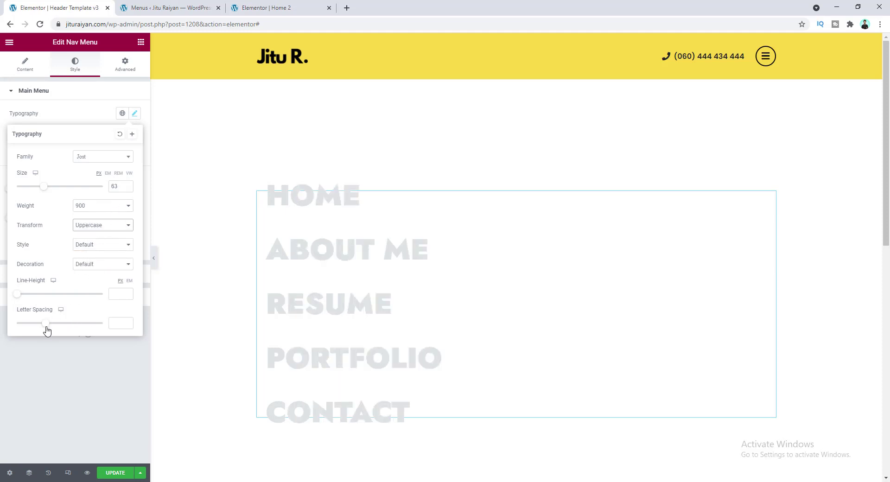
drag(44, 328, 20, 328)
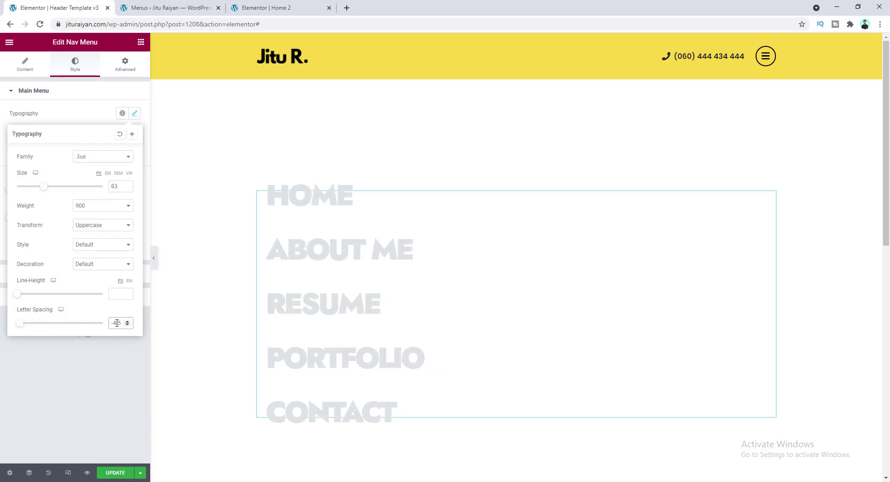
click(352, 262)
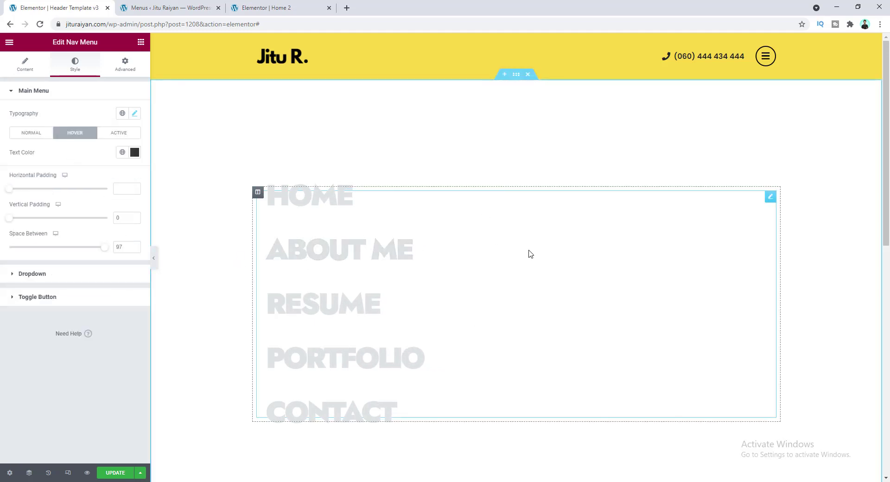
- Align the vertical menu items to the center
click(26, 72)
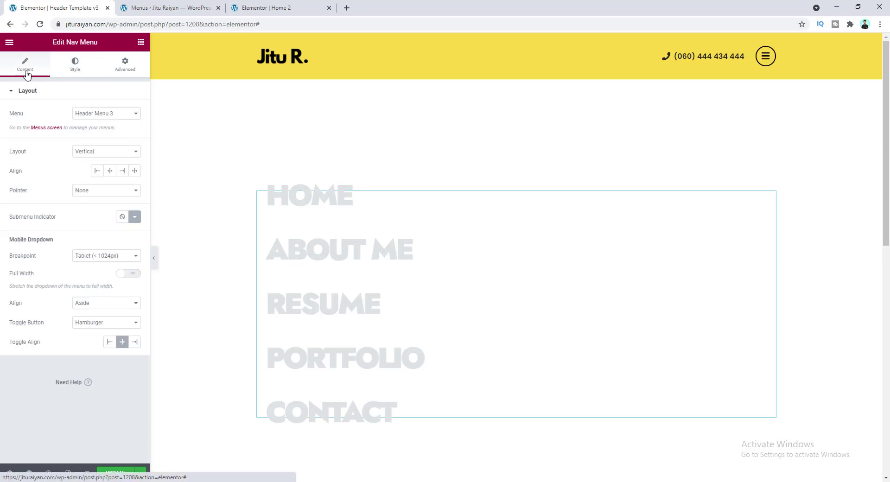
click(110, 171)
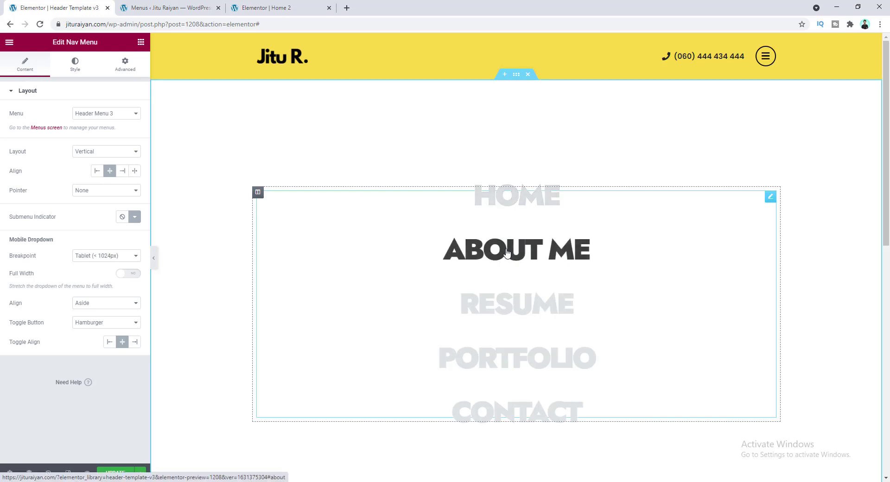
- Add a Social Icons widget directly below the menu and move Twitter above Facebook in its item list
scroll(507, 253, down, 2)
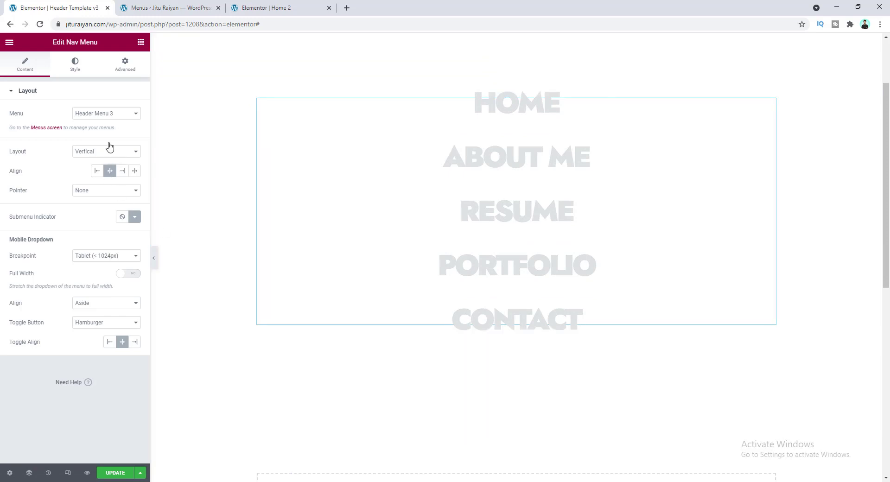
click(141, 42)
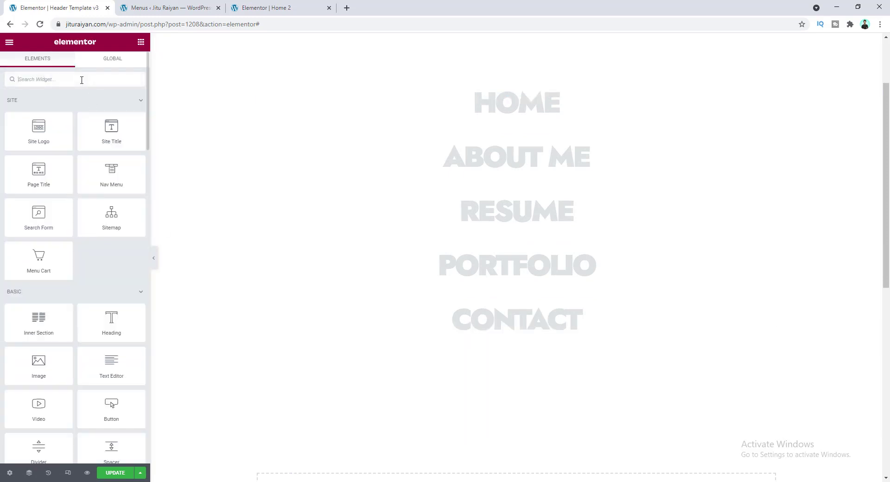
text(soci)
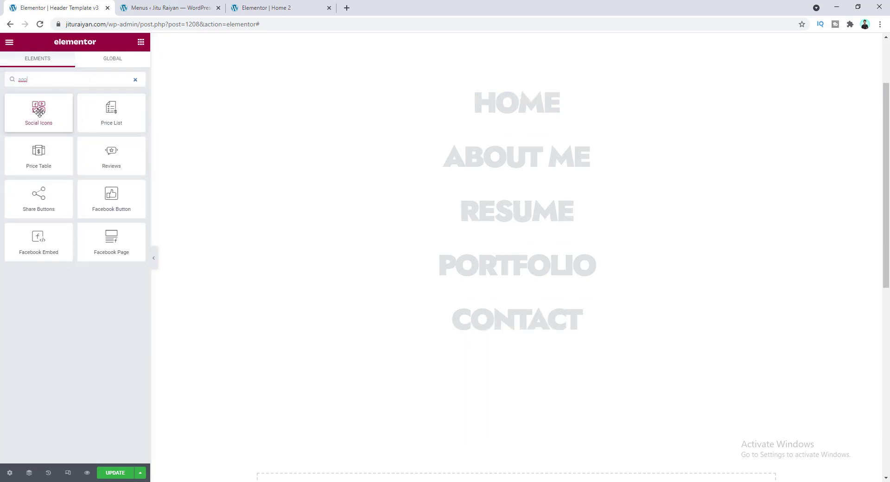
drag(32, 109, 525, 335)
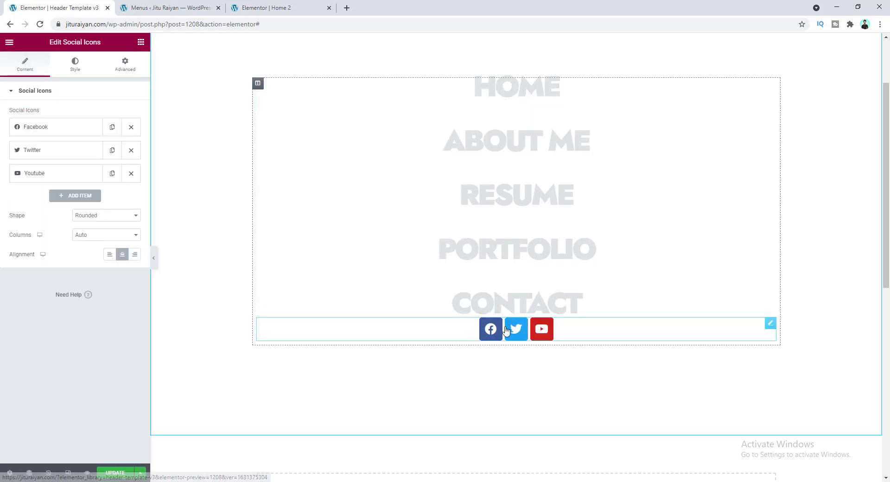
drag(49, 155, 50, 134)
- Replace the YouTube item's icon with the Instagram icon from the icon library
click(59, 176)
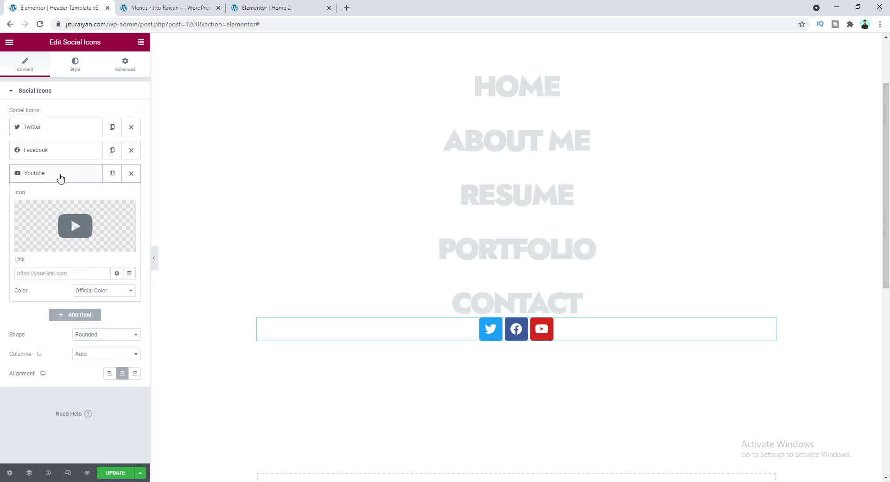
click(78, 224)
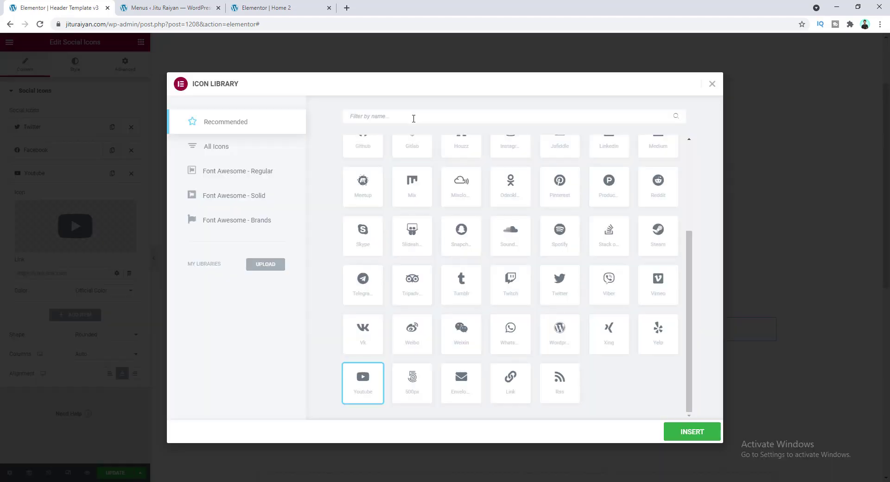
click(413, 118)
text(ins)
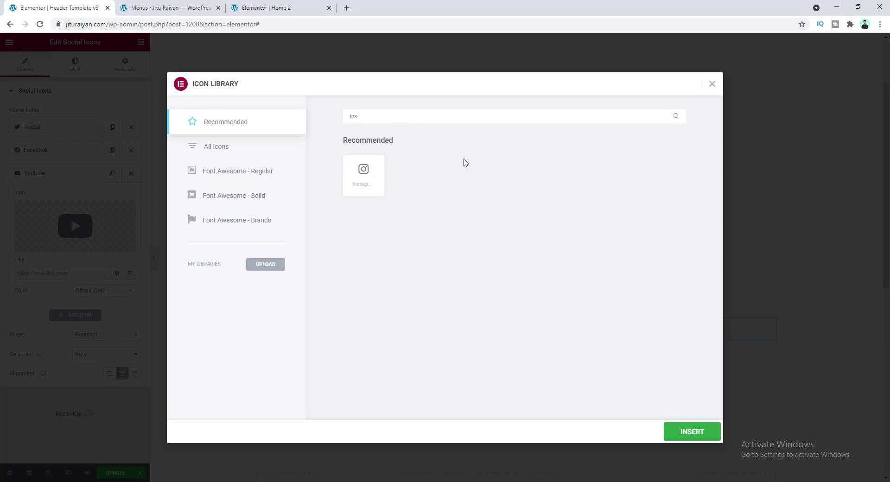
click(363, 185)
click(672, 431)
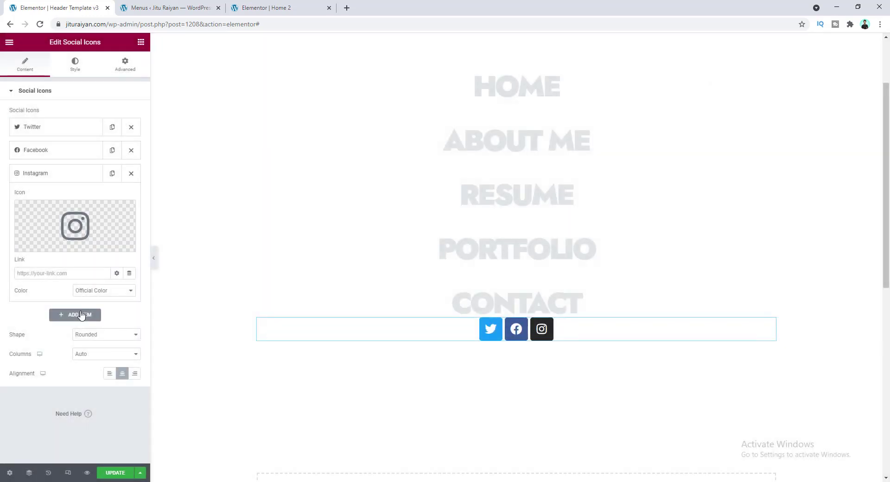
- Add a fourth social item using the Github icon
click(76, 315)
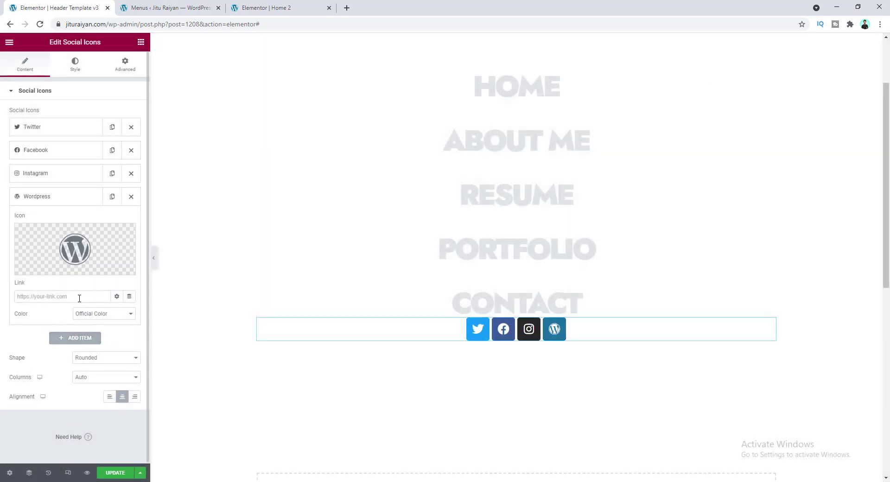
click(76, 260)
click(393, 116)
text(gith)
click(360, 193)
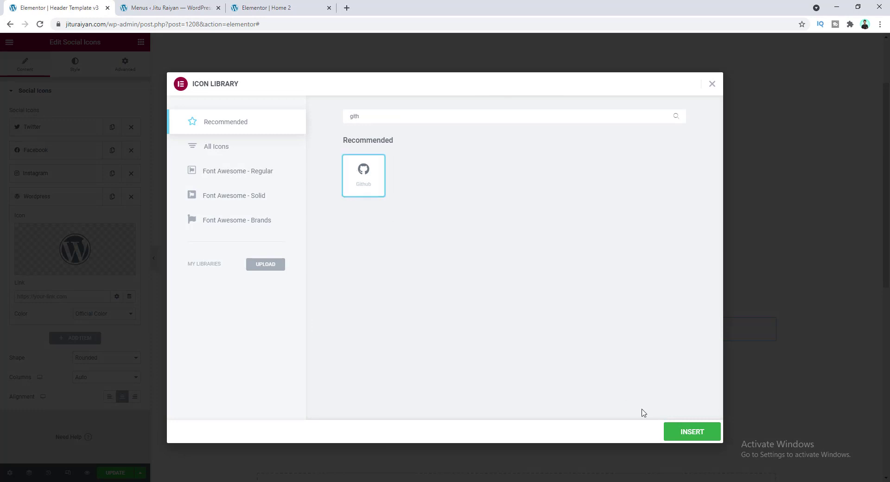
click(666, 430)
- Add a fifth social item using the Dribbble icon
click(75, 338)
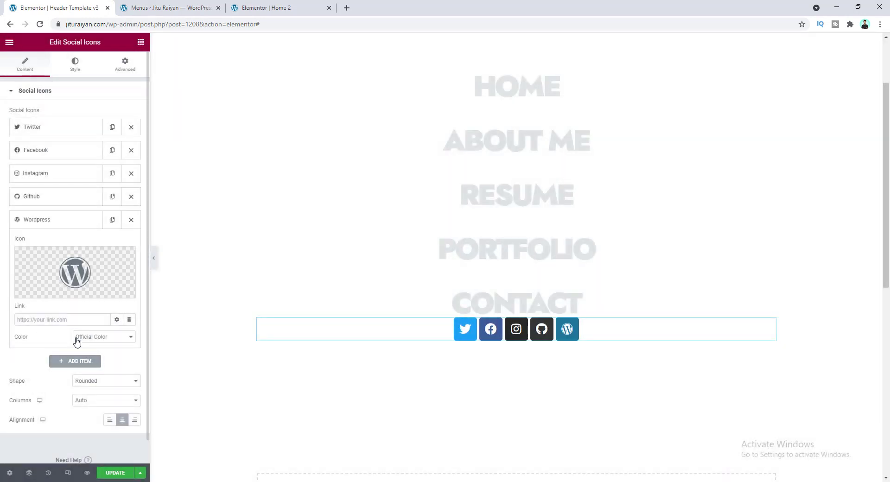
click(67, 280)
click(448, 117)
text(drib)
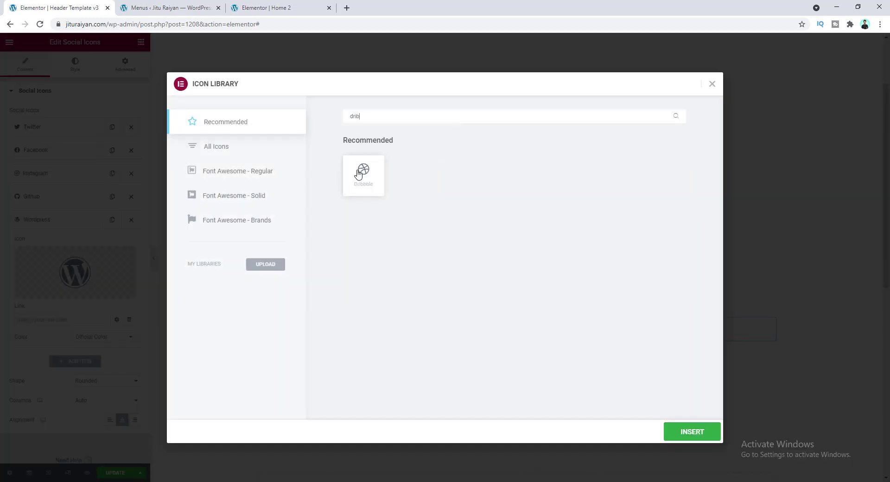
click(362, 175)
click(682, 432)
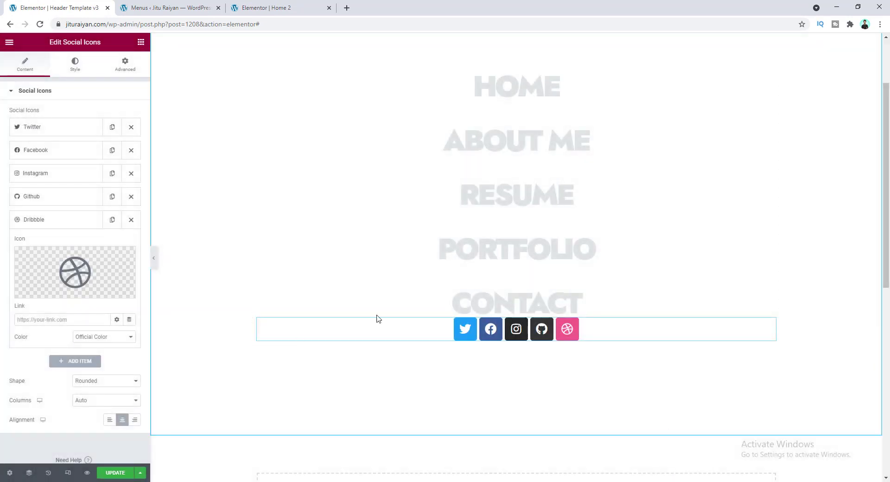
- Set the social icons' padding to 0 and their spacing to 22
click(75, 65)
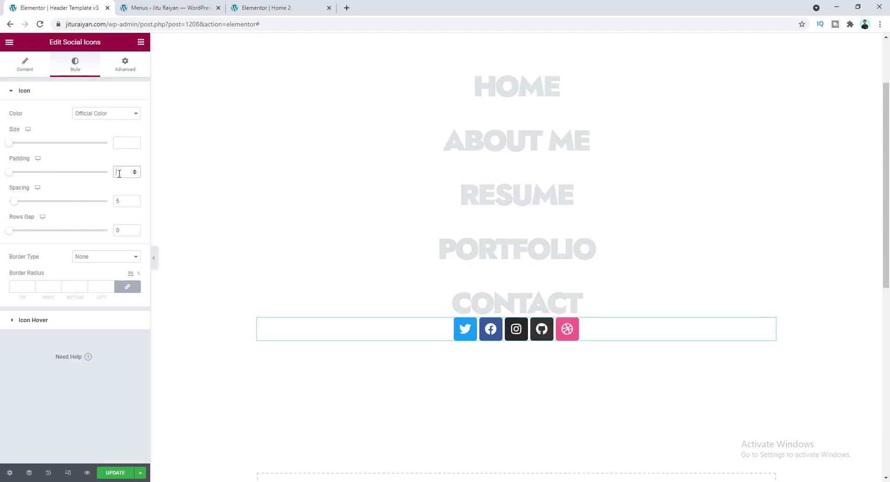
text(0)
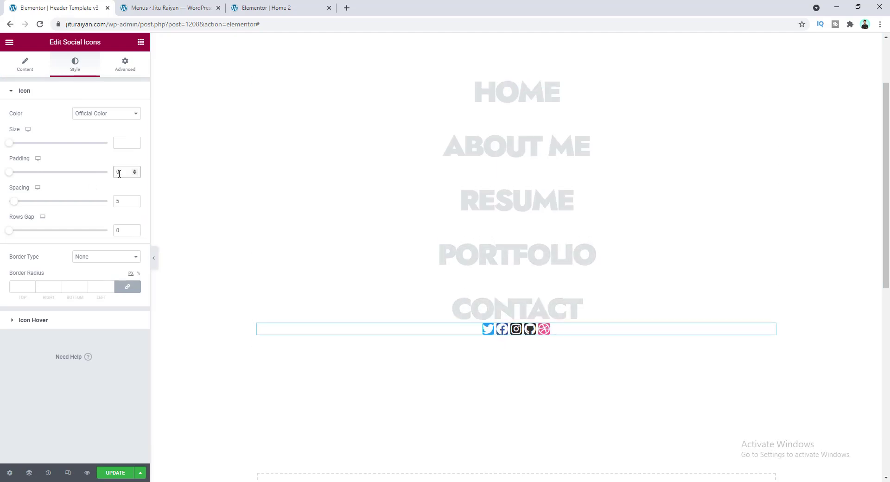
drag(14, 199, 32, 204)
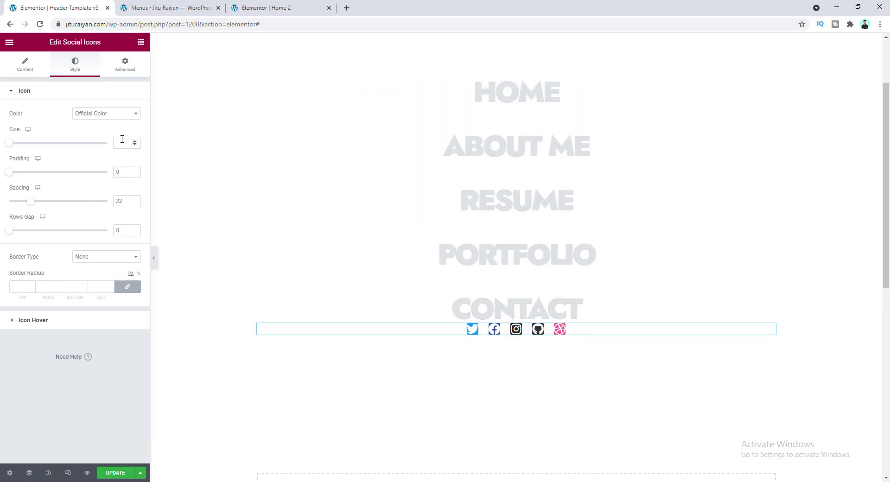
- Switch the social icons to Custom color and make their primary color fully transparent, #02010100
click(119, 116)
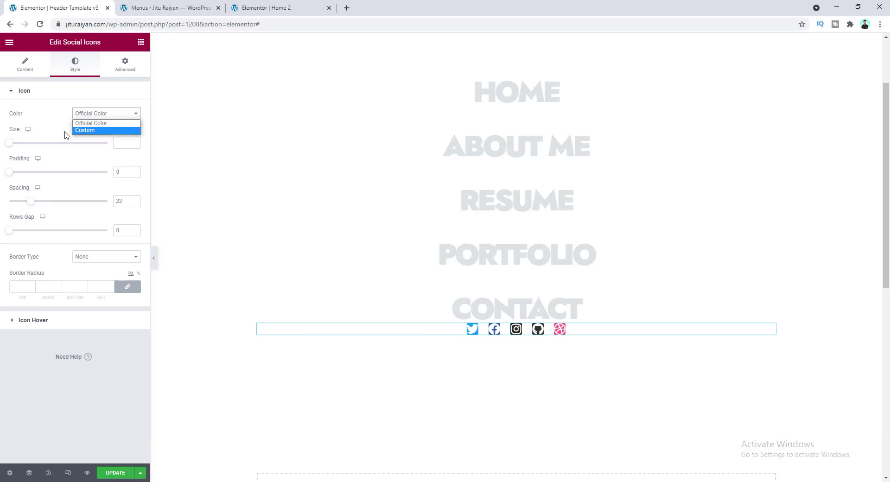
click(85, 132)
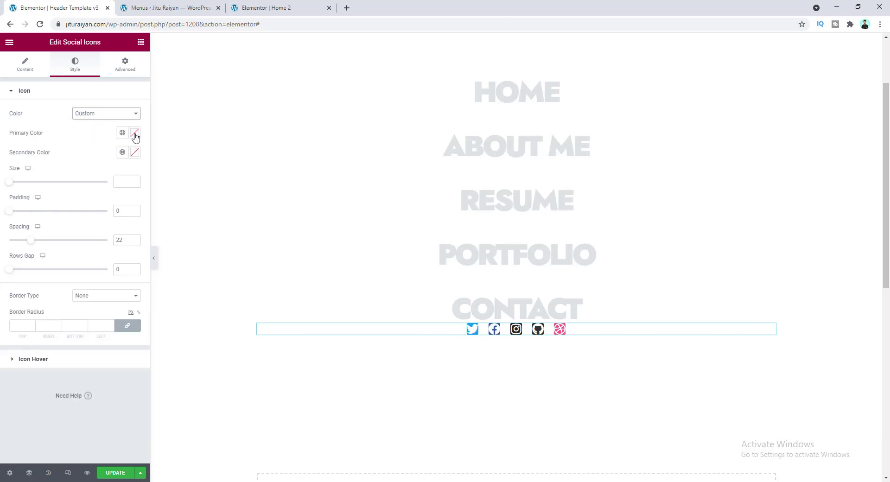
click(134, 135)
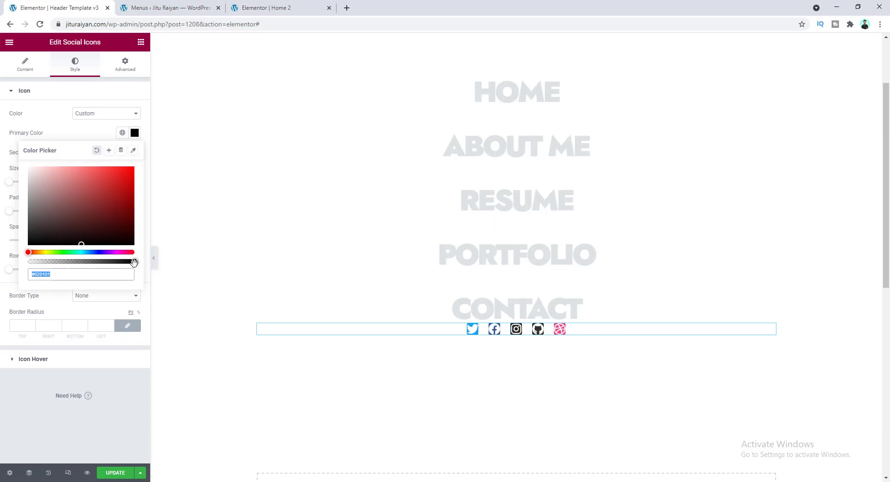
drag(134, 263, 22, 264)
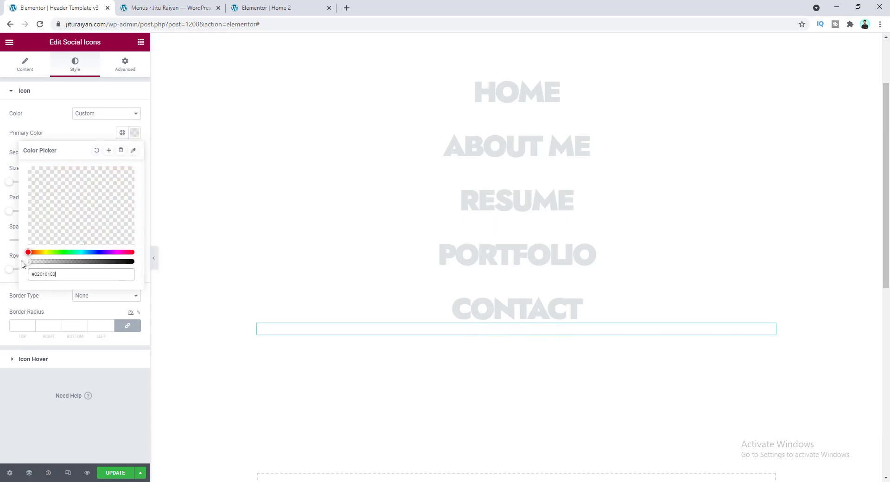
click(72, 128)
- Set the social icons' secondary color to a dark gray
click(134, 157)
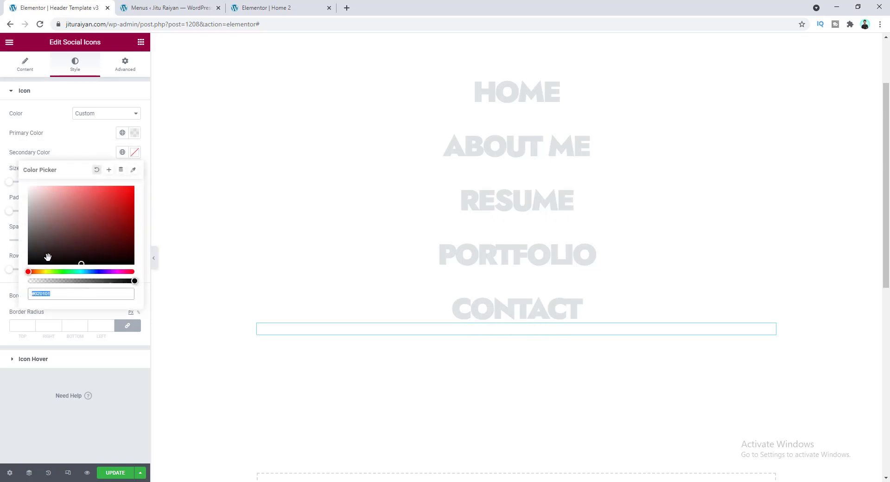
drag(49, 258, 20, 262)
click(71, 155)
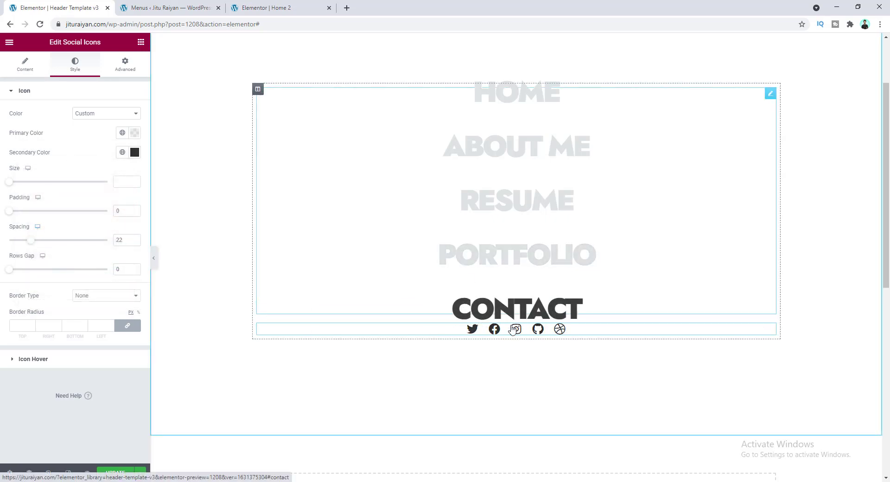
- Set the social icons' top margin to 50 px with the other sides at 0
click(127, 70)
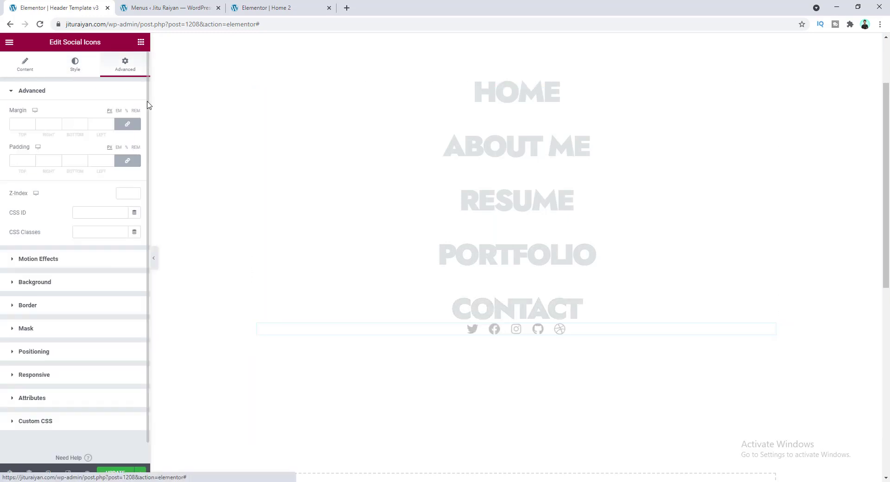
click(15, 124)
text(50)
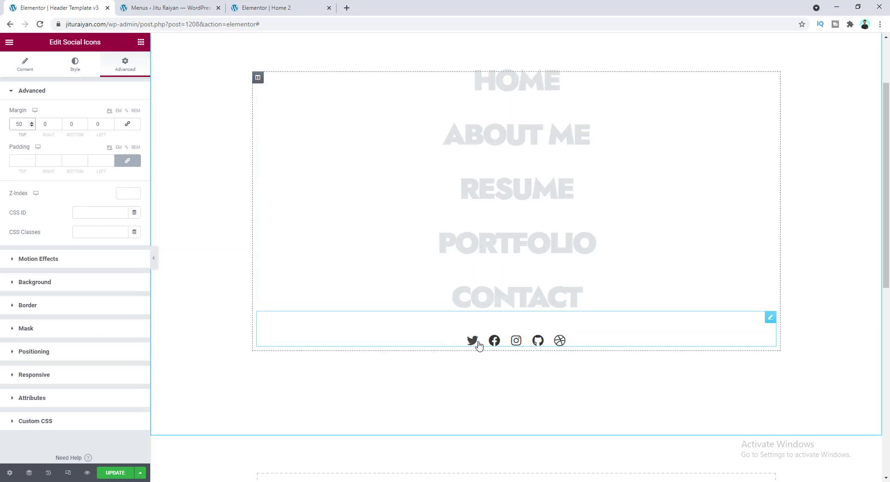
- Set the social icons' hover animation to Grow Rotate
click(75, 65)
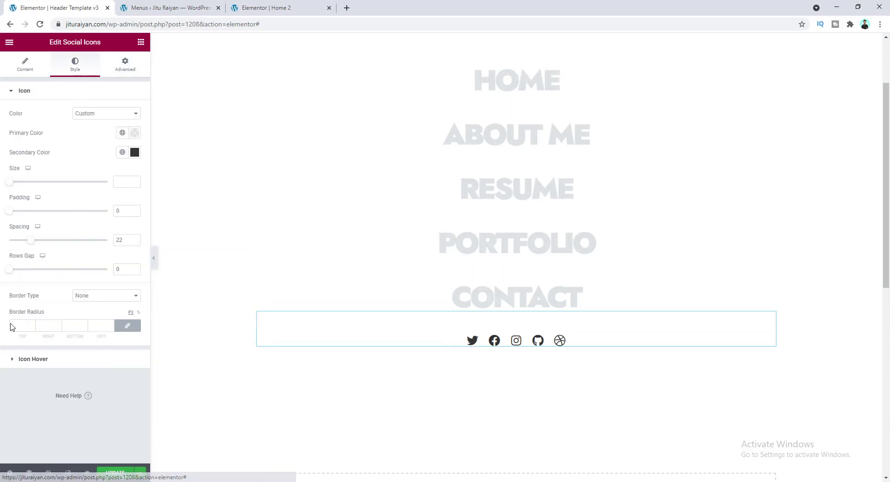
click(60, 359)
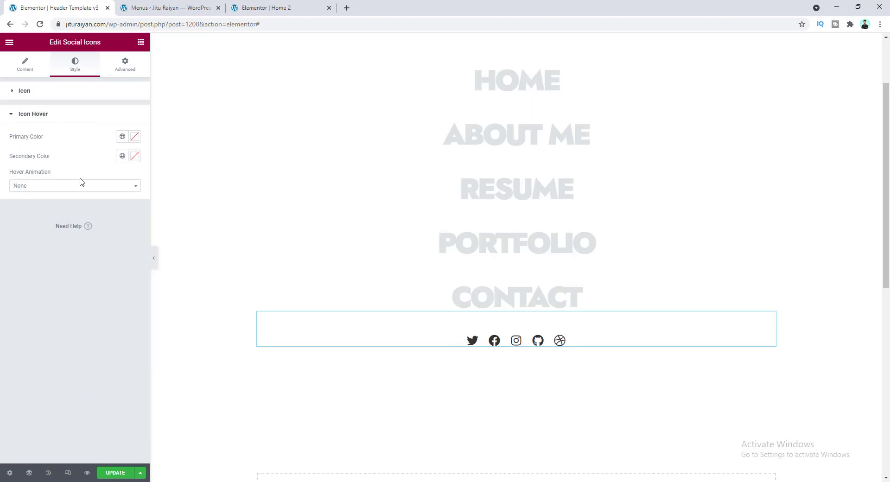
click(56, 186)
scroll(57, 248, down, 1)
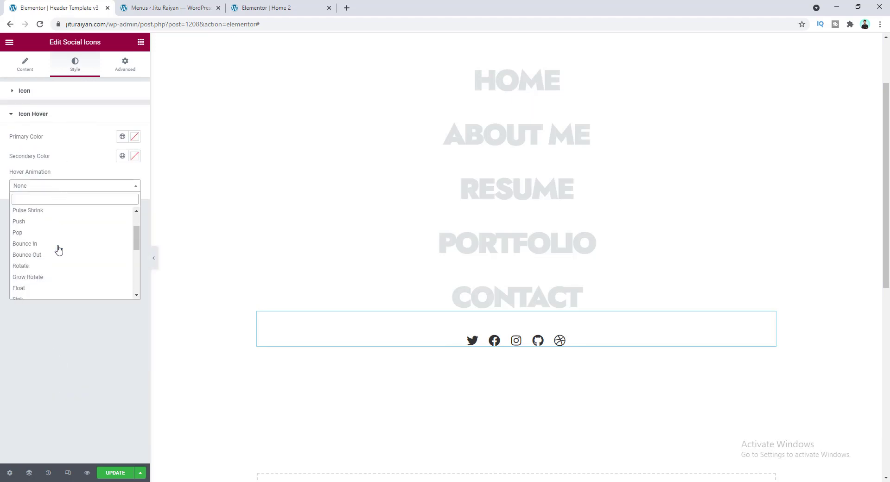
click(47, 276)
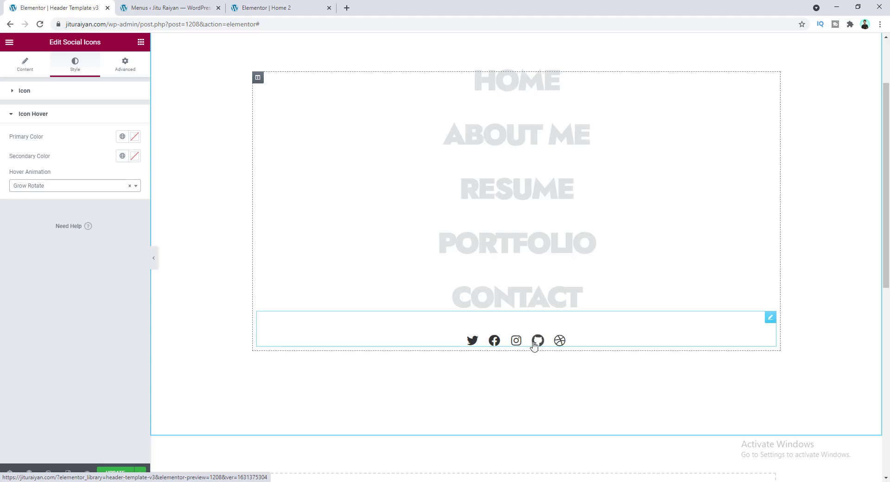
scroll(258, 238, up, 2)
scroll(298, 233, down, 2)
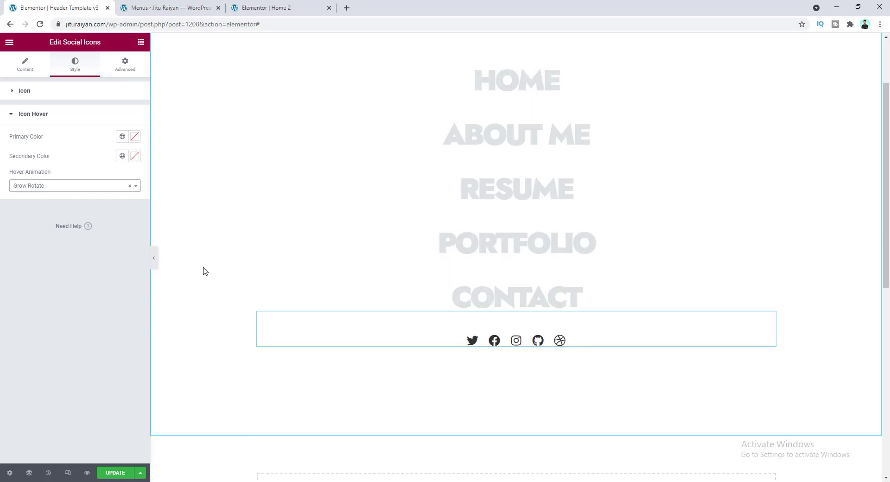
scroll(330, 260, up, 2)
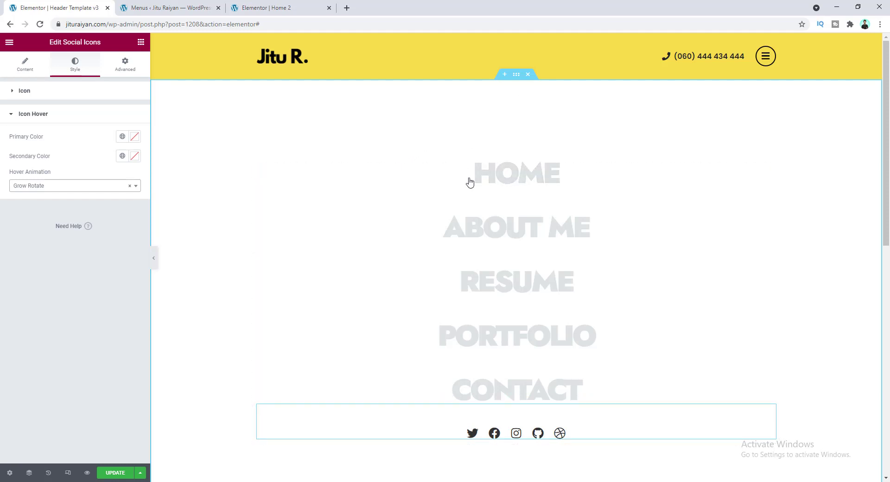
click(103, 91)
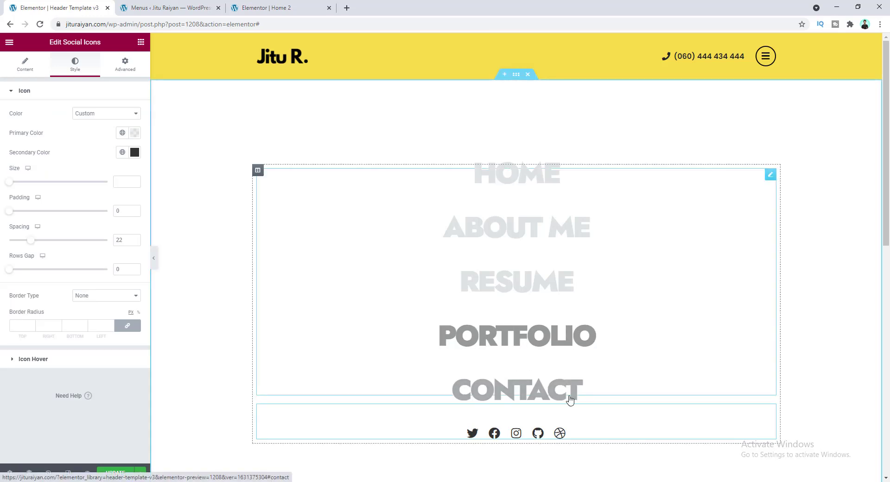
- Add an HTML widget above the menu containing a jQuery 3.6.0 script that opens and closes .fullscreen-menu through .open-button and .close-button clicks
click(141, 41)
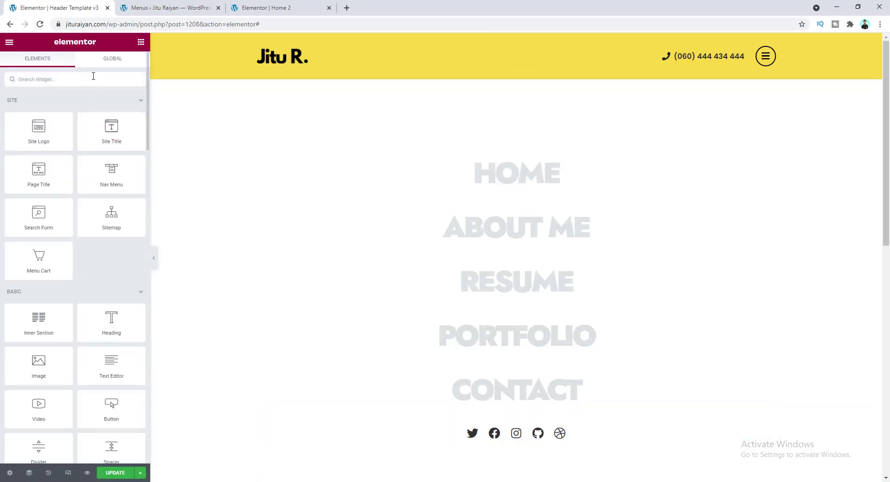
click(93, 76)
text(ht)
drag(41, 108, 482, 170)
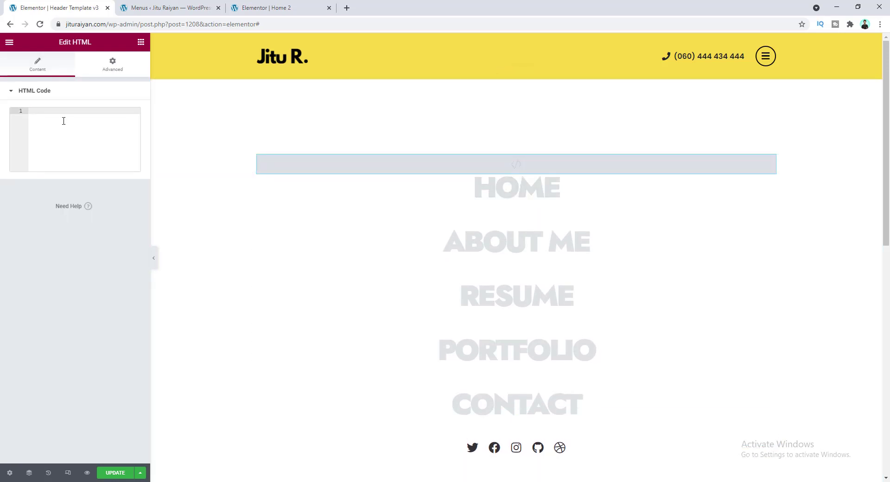
text(<script src="https://code.jquery.com/jquery-3.6.0.min.js"></script> <script> var $ = jQuery  $(document).ready(function(){  var menu = $('.fullscreen-menu, .fullscreen-menu .elementor-element')  $('.open-button').on('click', function(){     menu.addClass('opening')     setTimeout(function(){         menu.addClass('open')     },500) })  function closeMenu(){     menu.removeClass('opening')     setTimeout(function(){         menu.removeClass('open')     },500) }  $('.close-button').on('click', closeMenu) $('.elementor-widget-nav-menu a').on('click', closeMenu) }) $('.open-button a').on('click', function(e){     e.preventDefault() }) </script>)
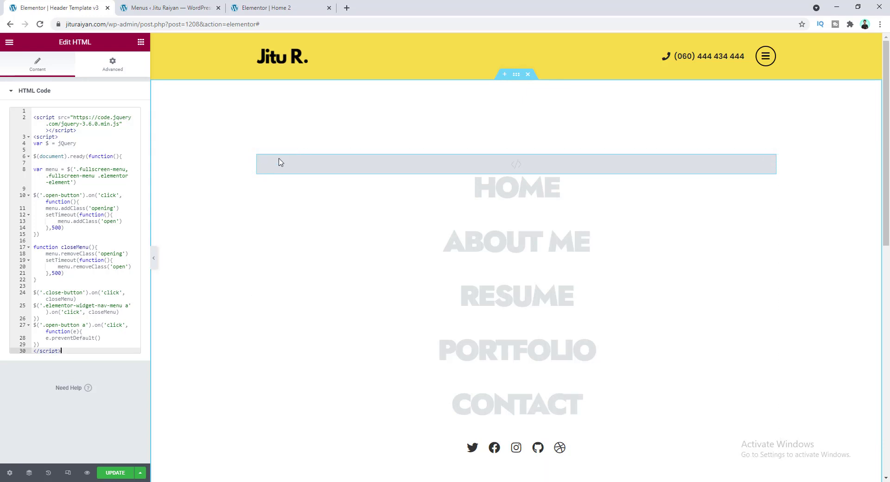
click(153, 258)
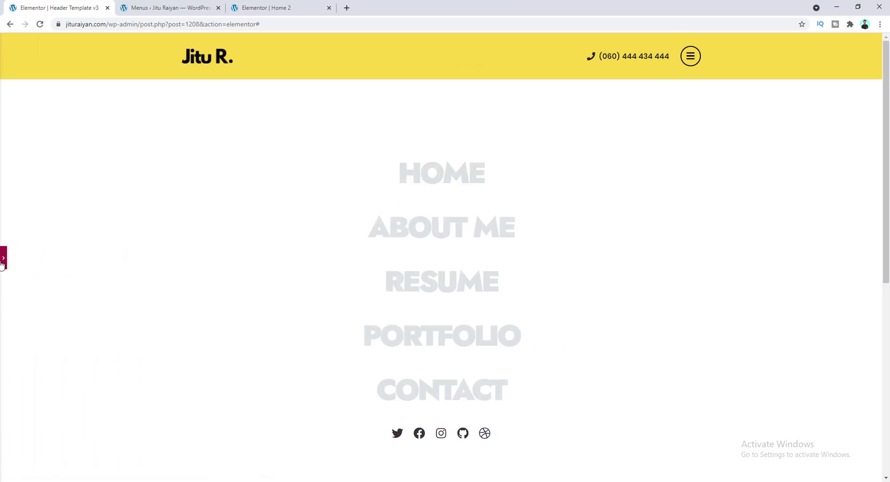
click(3, 259)
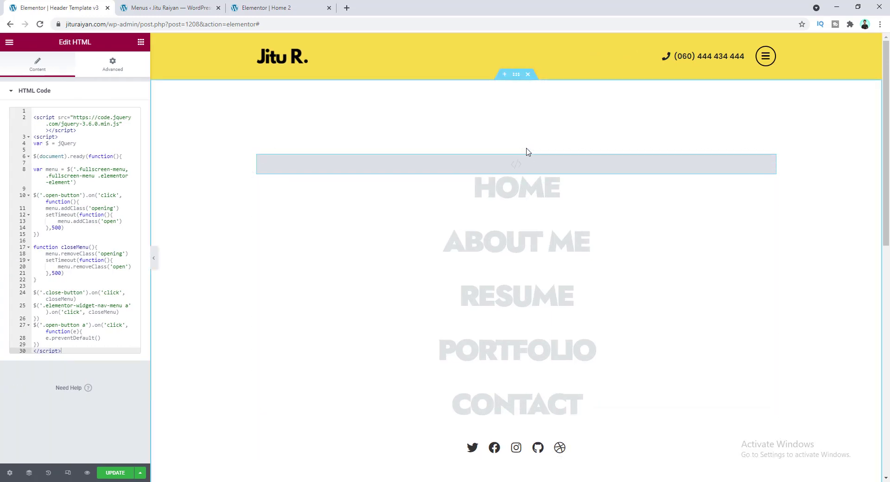
- Assign the CSS class fullscreen-menu to the section holding the menu and social icons
click(515, 75)
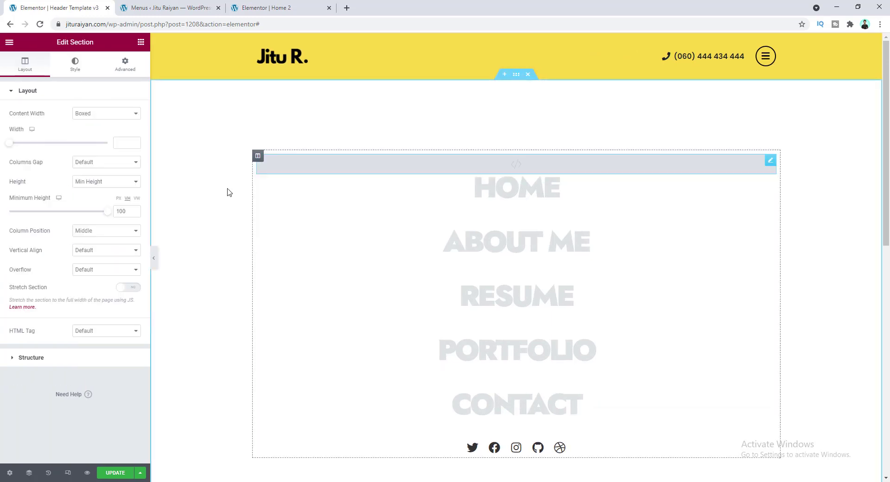
click(123, 70)
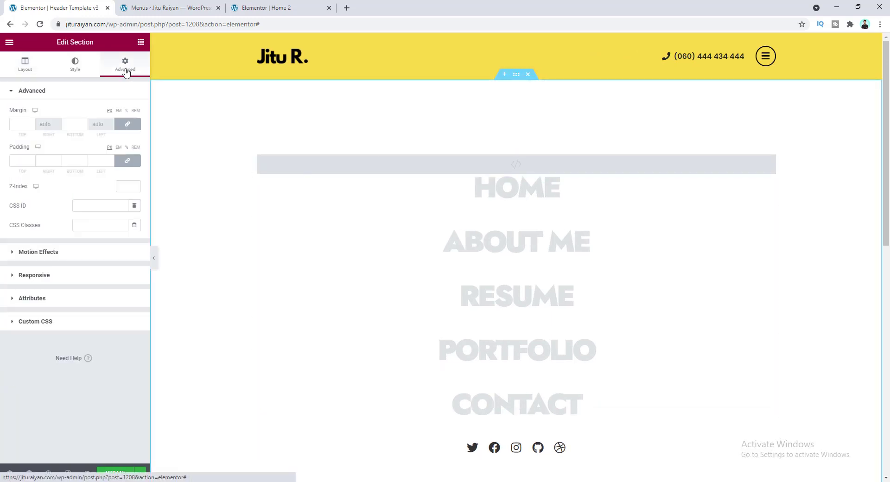
click(93, 229)
text(fullscreen)
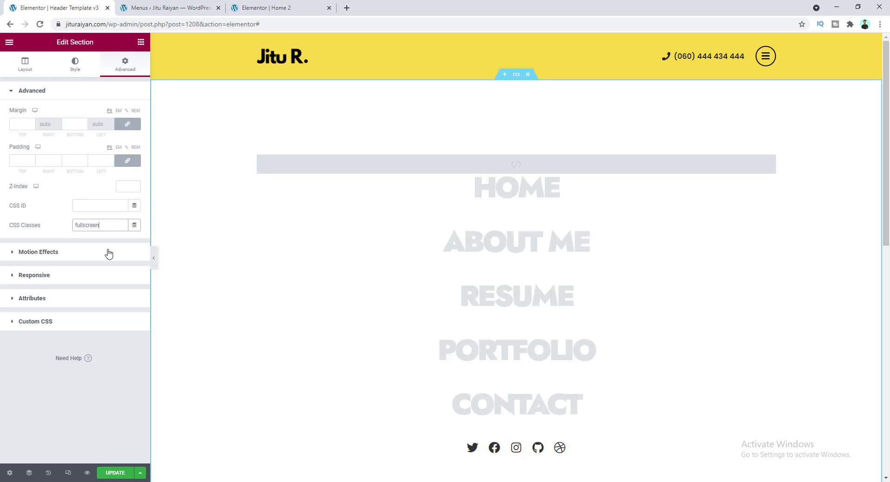
text(-menu)
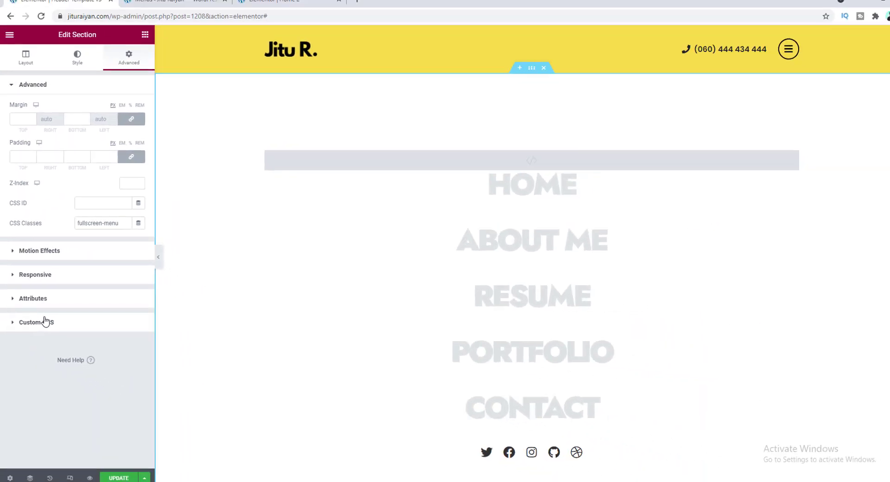
- Add custom CSS making the menu section fixed, full-size, shifted by translateY(-100%) with opacity 0, and translateY(0) with opacity 1 for selector.opening
click(69, 339)
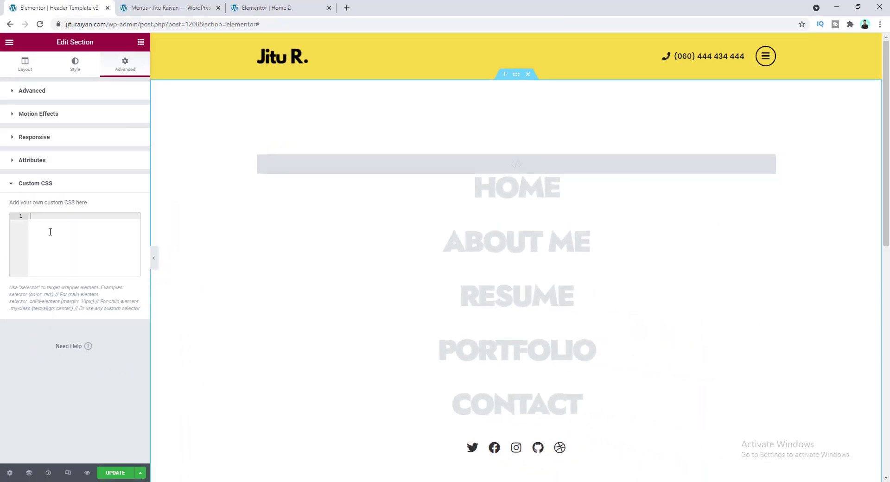
text(selector{     position: fixed;     top: 0;     left: 0;     width: 100%;     height: 100%;     transform: translateY(-100%);     transition: all 0.5s !important;     opacity: 0;     z-index: 1;     overflow-y: auto;     overflow-x: hidden; } selector.opening{     transform: translateY(0);     opacity: 1; })
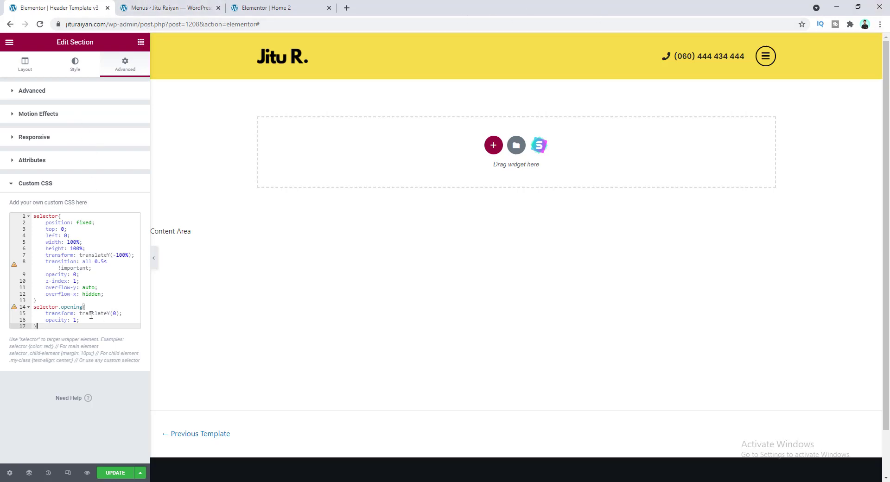
click(80, 93)
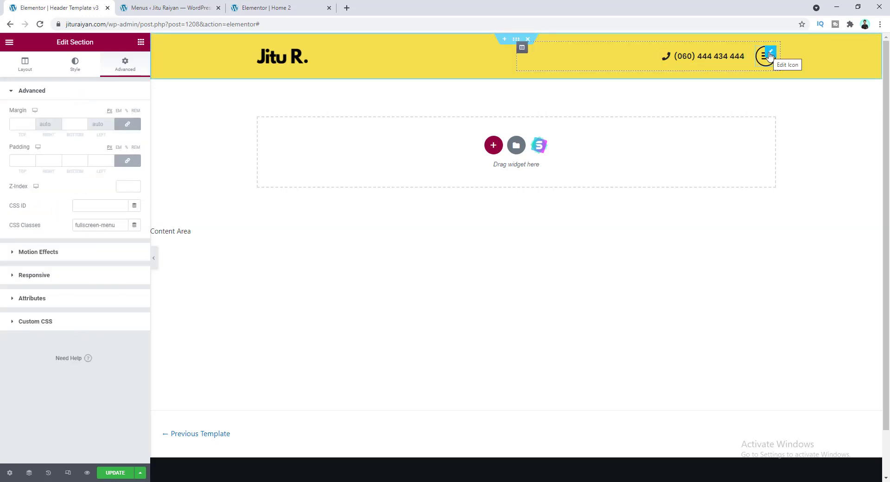
- Assign the CSS class open-button to the header's hamburger icon and open the full-screen menu with it
click(769, 55)
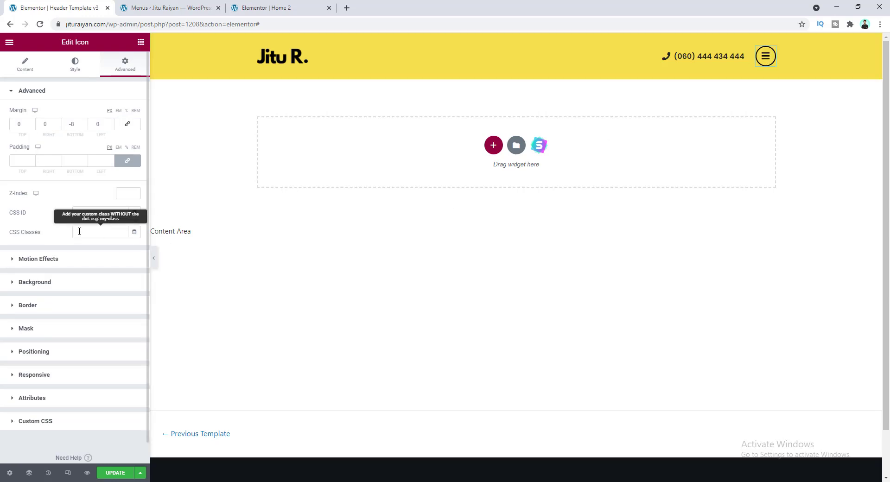
click(79, 232)
text(open)
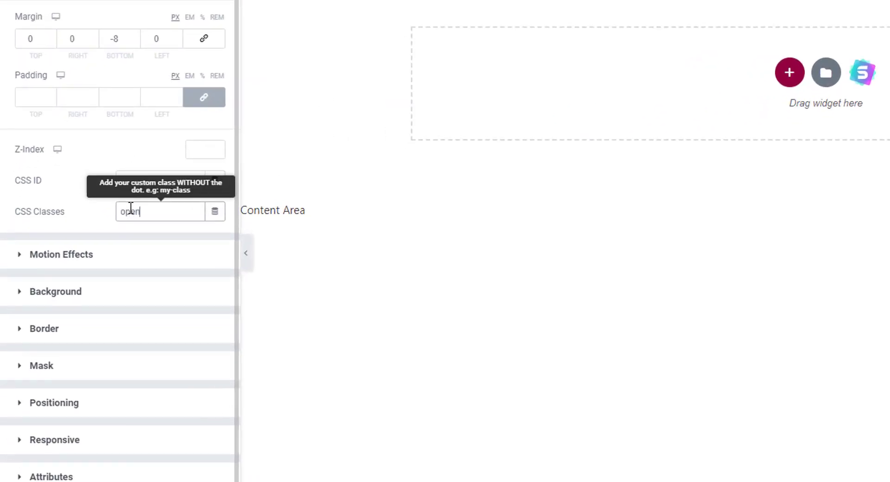
text(-button)
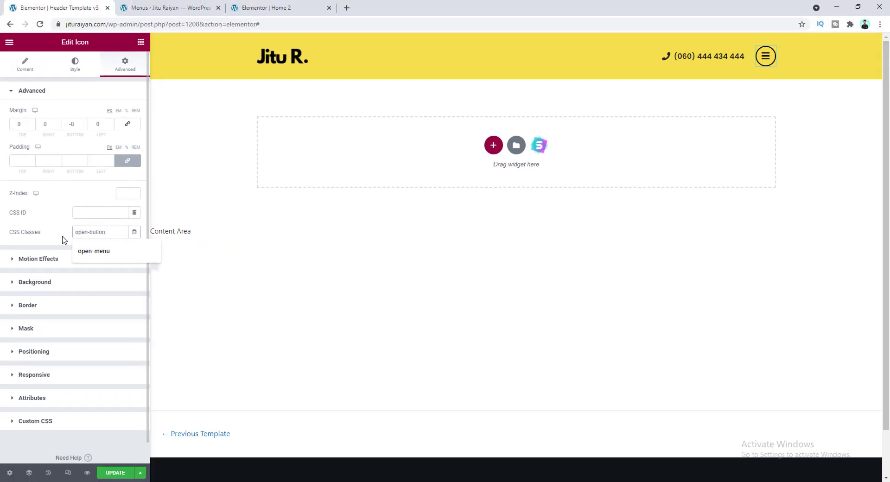
click(100, 221)
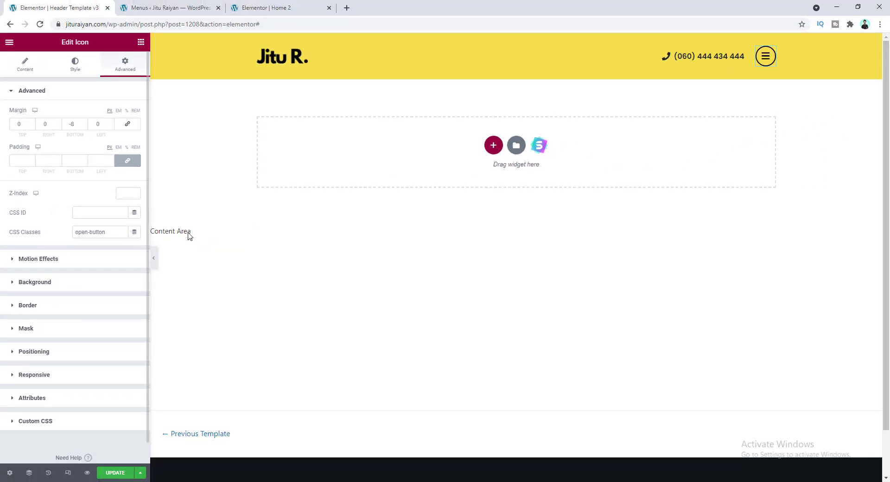
click(766, 56)
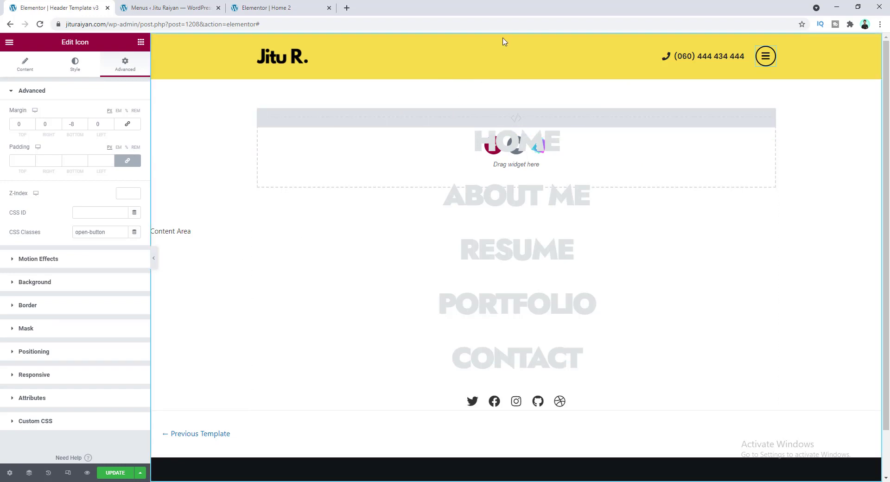
- Select the full-screen menu section in the Navigator and give it a classic background in white, #FFFFFF
right_click(227, 143)
click(298, 256)
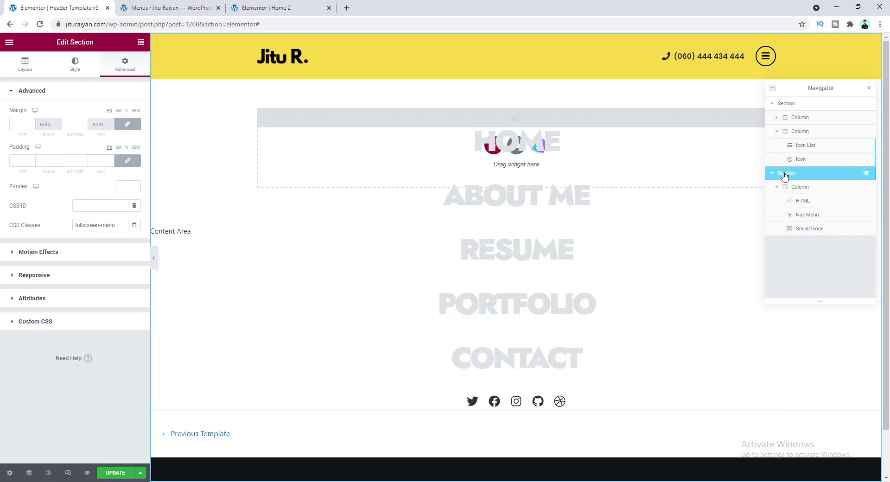
click(75, 64)
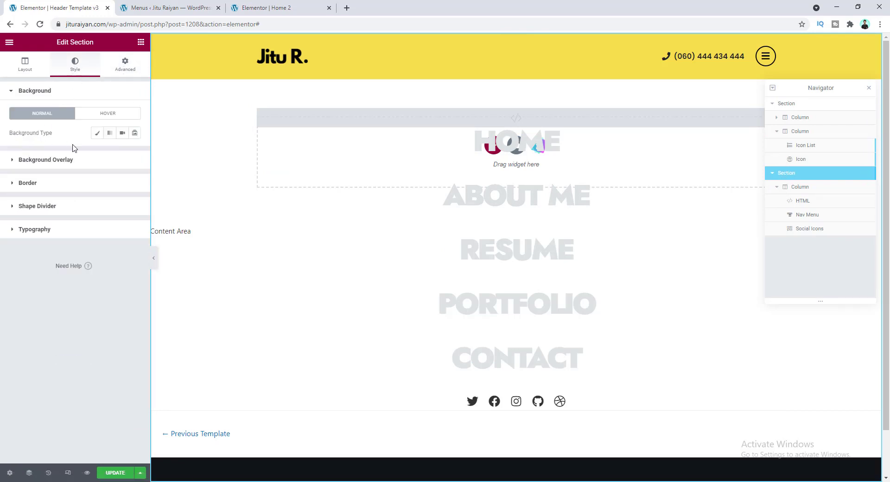
click(96, 134)
click(135, 153)
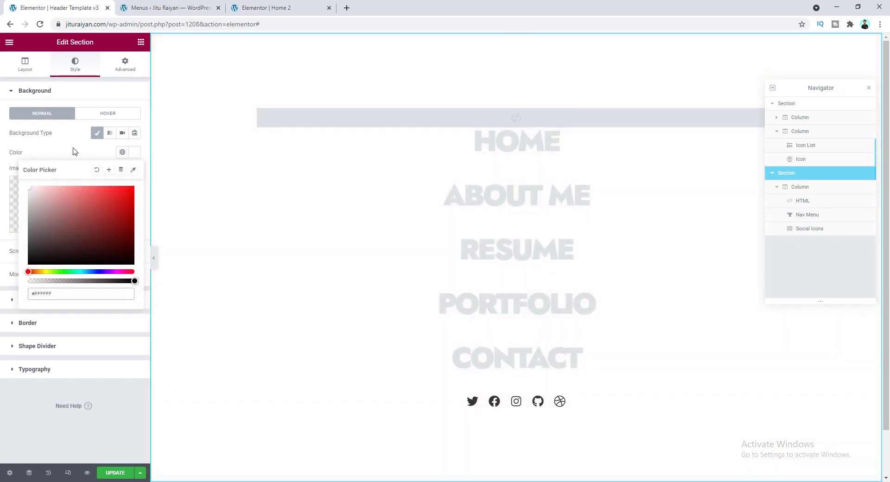
click(73, 149)
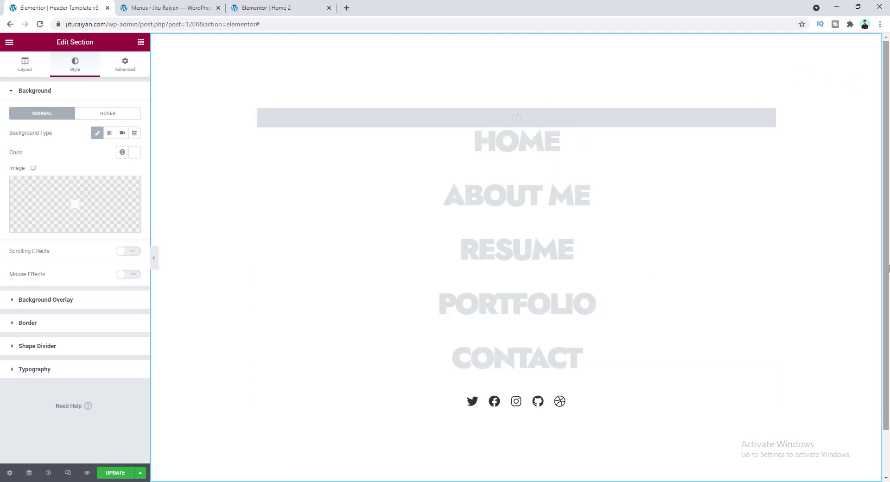
- Add an Icon widget below the social icons and replace its star with the Times icon
click(140, 42)
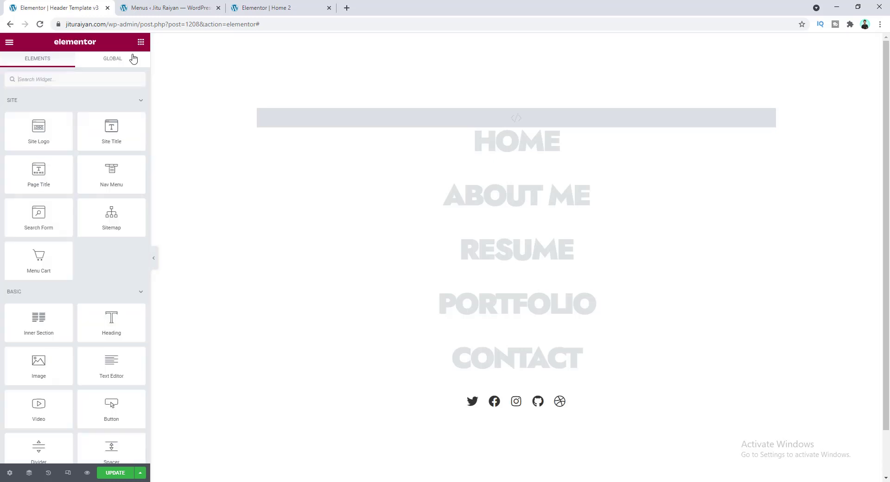
text(ico)
drag(59, 121, 523, 410)
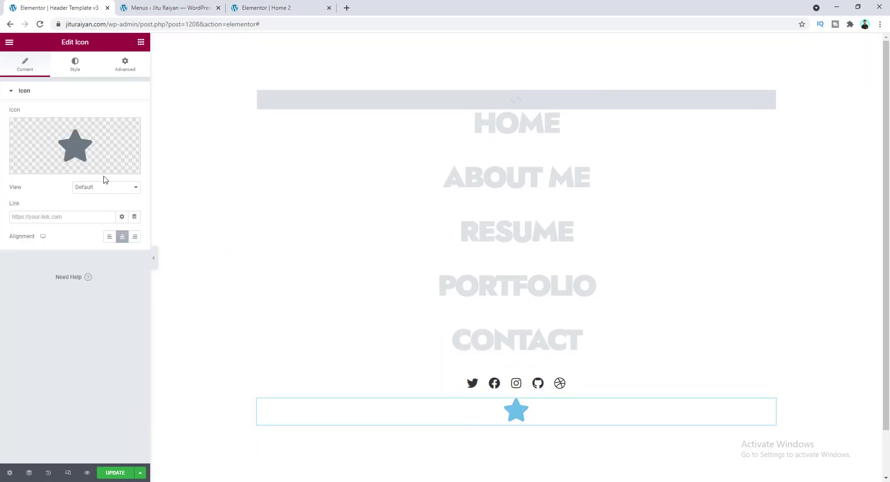
click(86, 152)
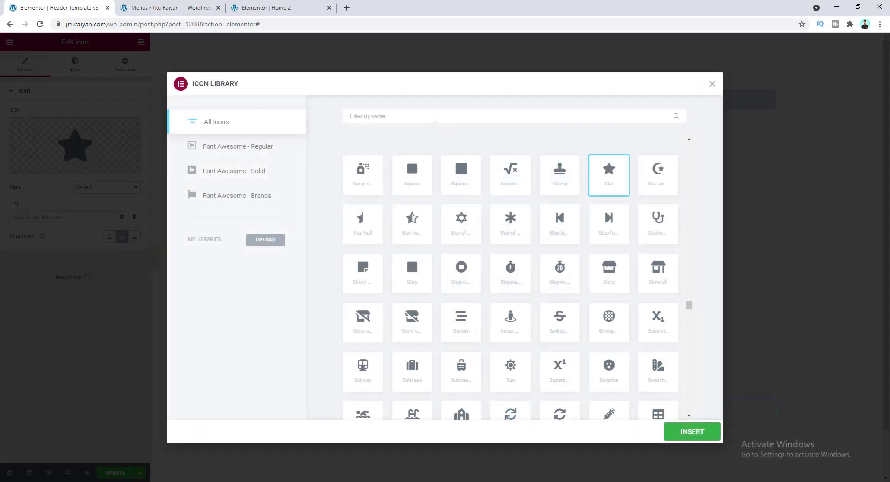
text(time)
click(560, 173)
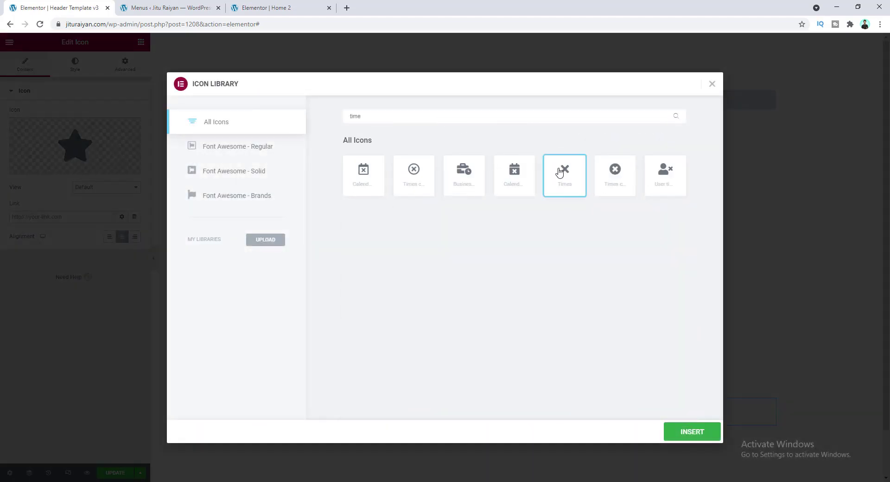
click(677, 434)
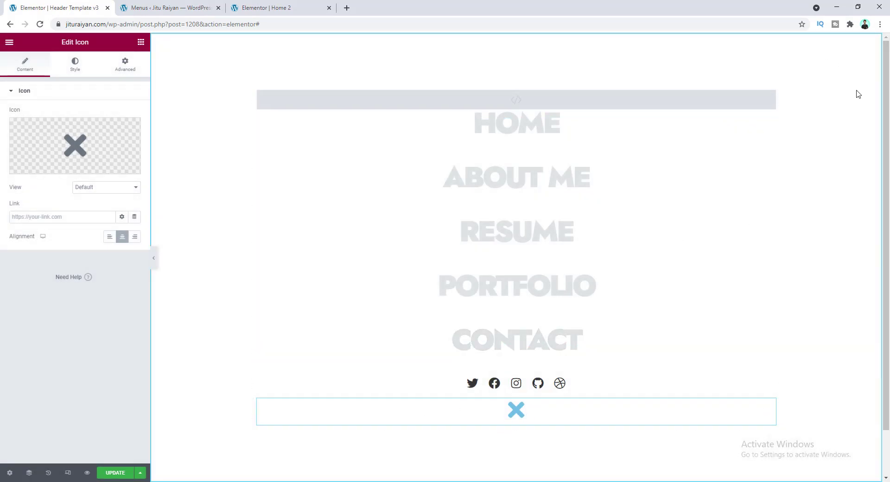
- Delete the Times icon widget below the social icons
mouse_move(67, 168)
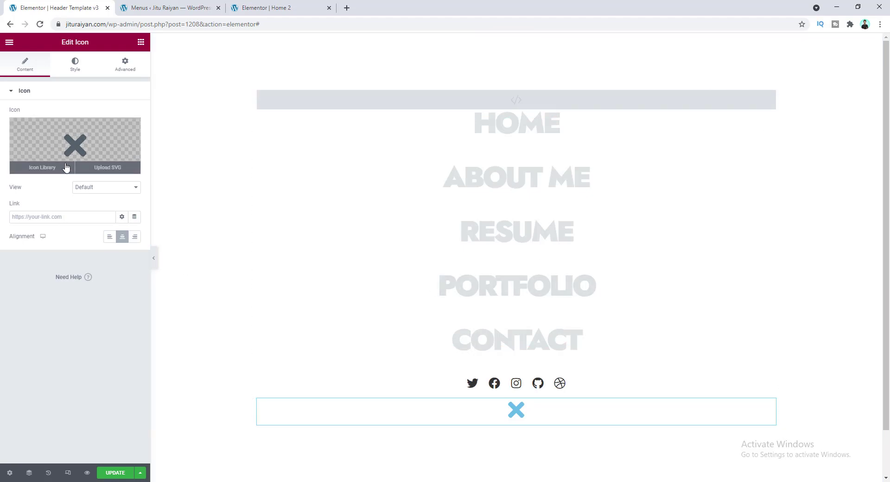
right_click(481, 414)
click(505, 473)
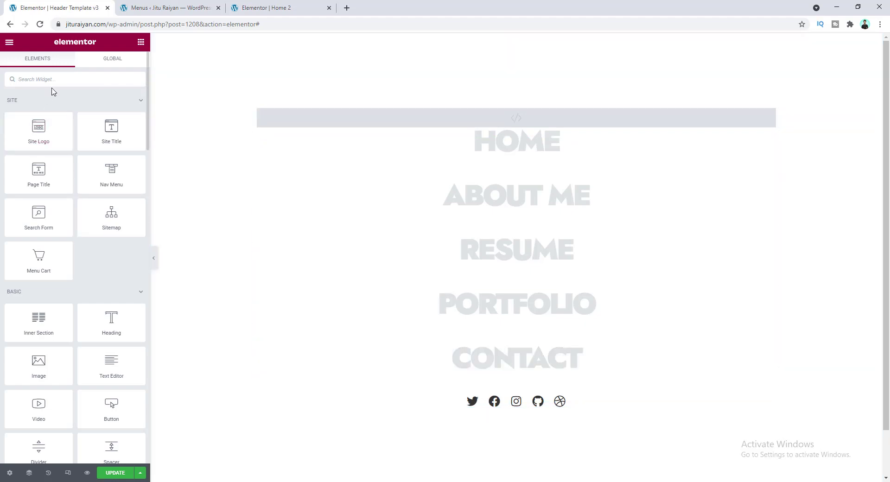
- Add an Inner Section below the social icons, place a Divider in its first column and delete the empty second column
drag(39, 322, 519, 410)
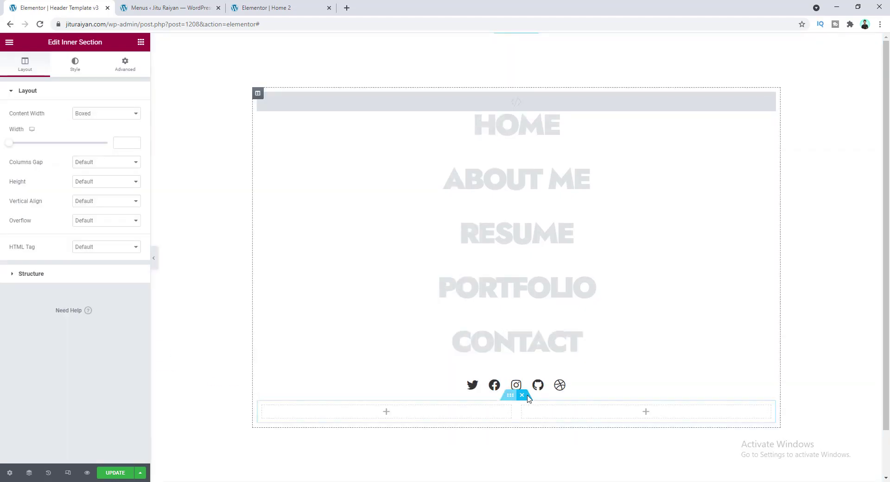
click(141, 42)
scroll(94, 306, down, 1)
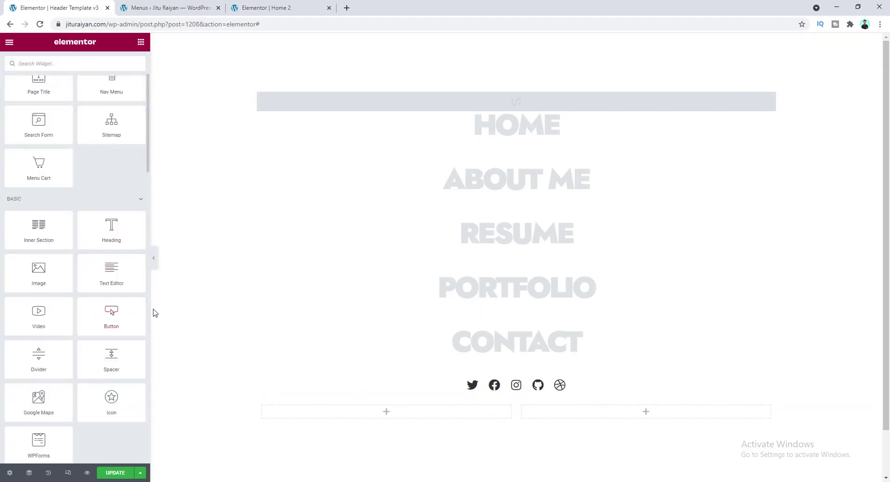
drag(29, 359, 402, 423)
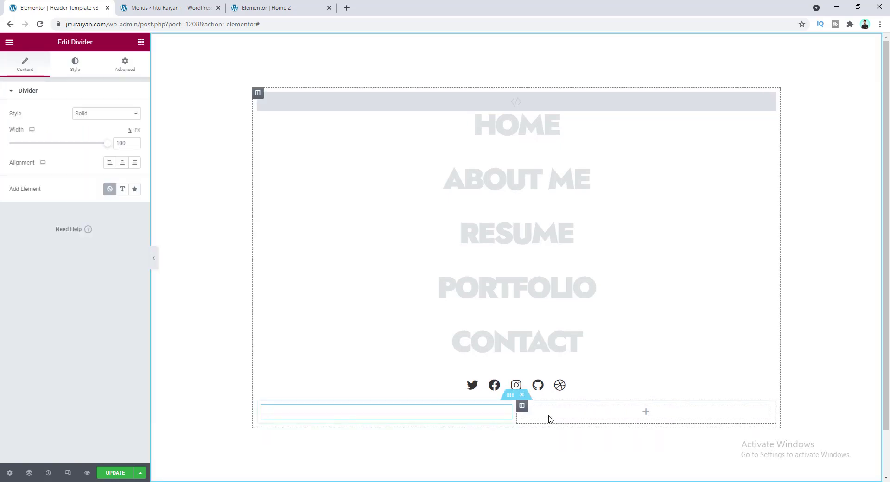
right_click(521, 407)
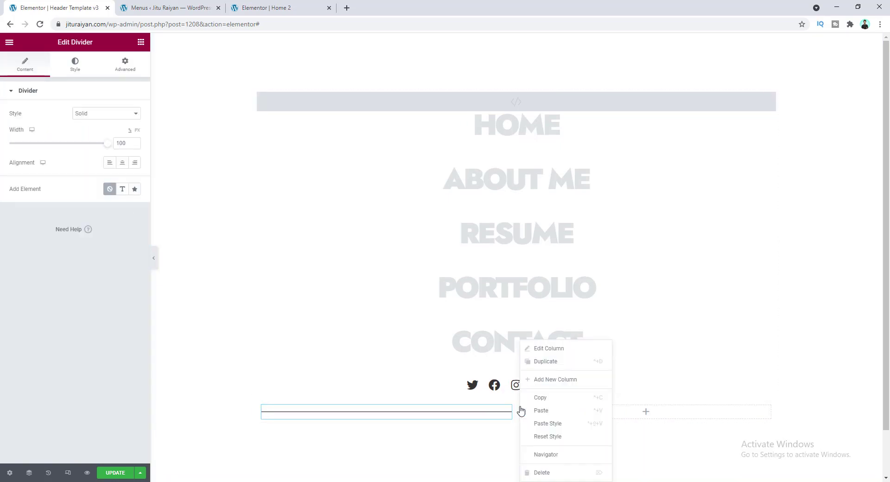
click(547, 473)
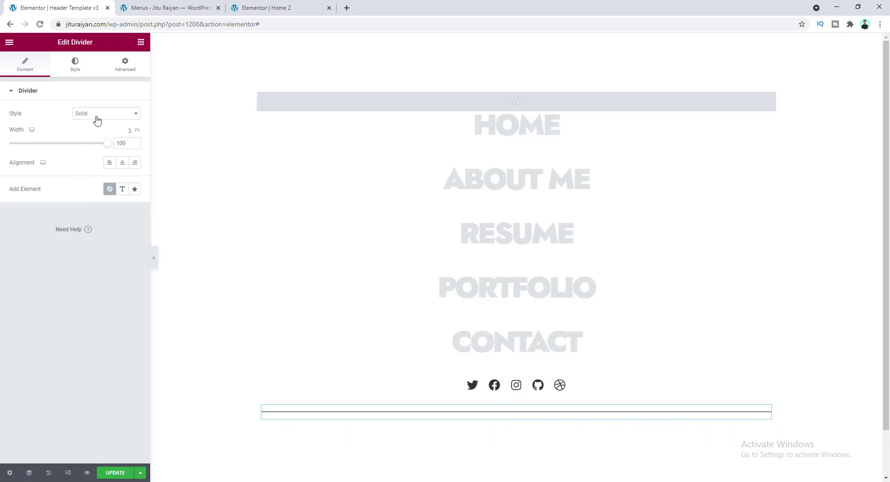
- Set the divider's width to 45 px, center it and give it a weight of 4
click(137, 131)
drag(20, 146, 14, 146)
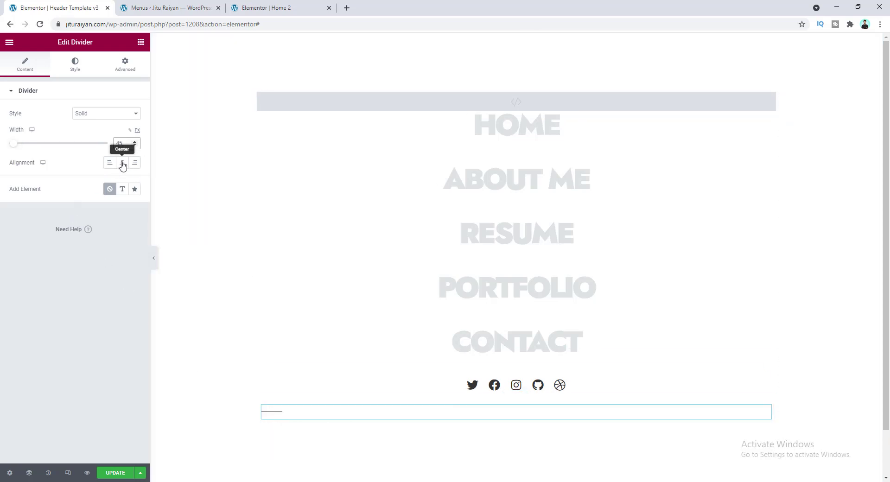
click(122, 162)
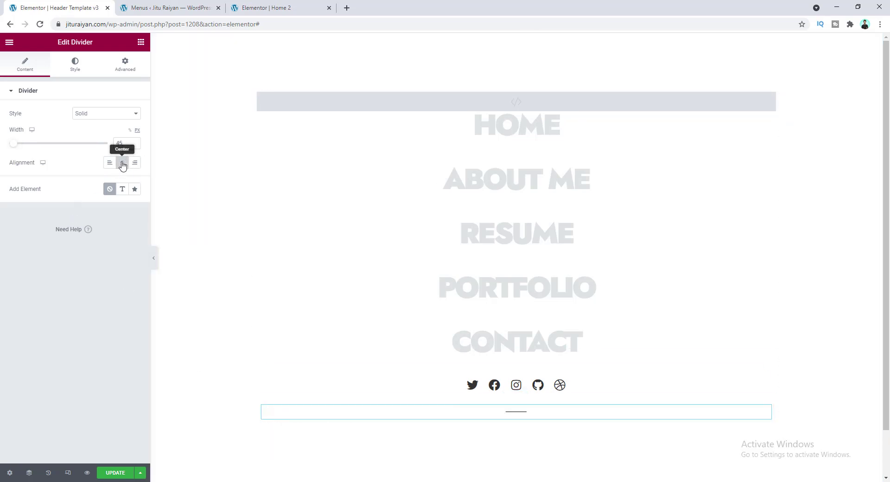
click(74, 65)
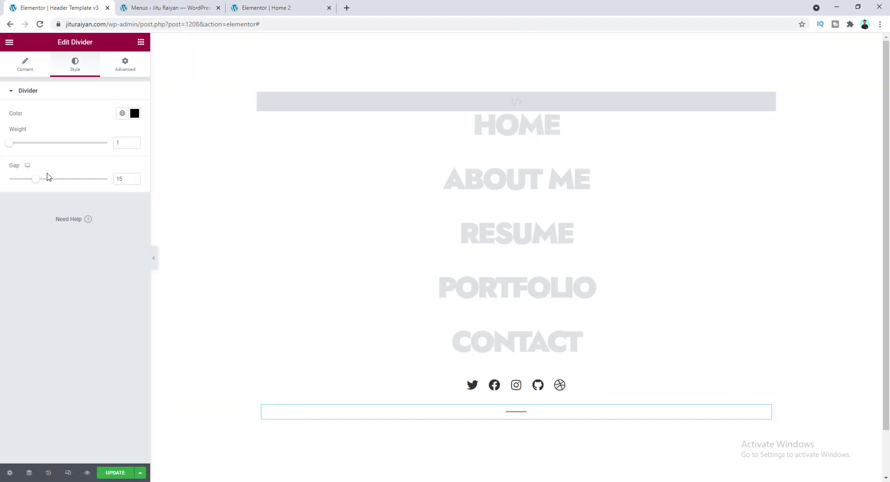
text(4)
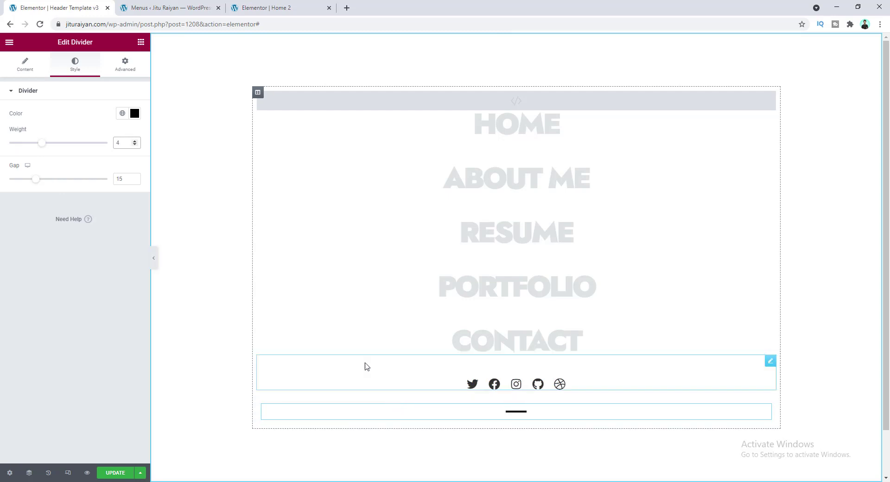
- Duplicate the divider and position the upper one absolutely with a vertical offset of 33 px
right_click(476, 414)
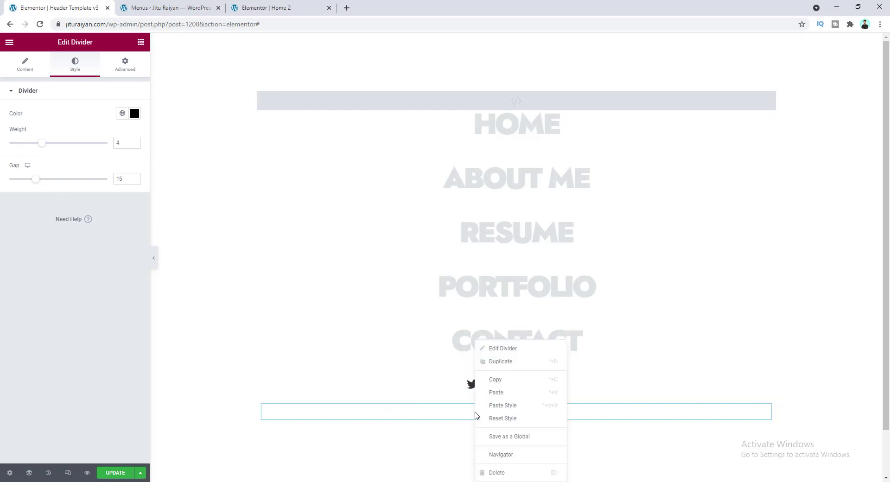
click(501, 366)
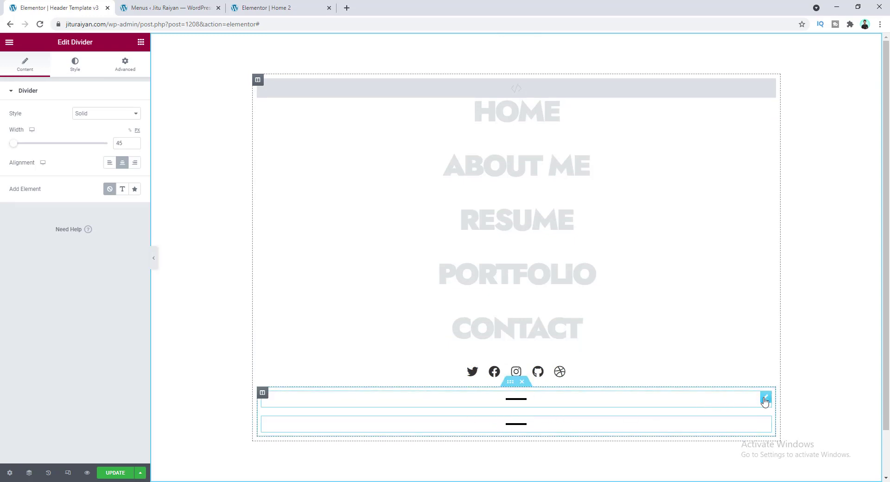
click(766, 401)
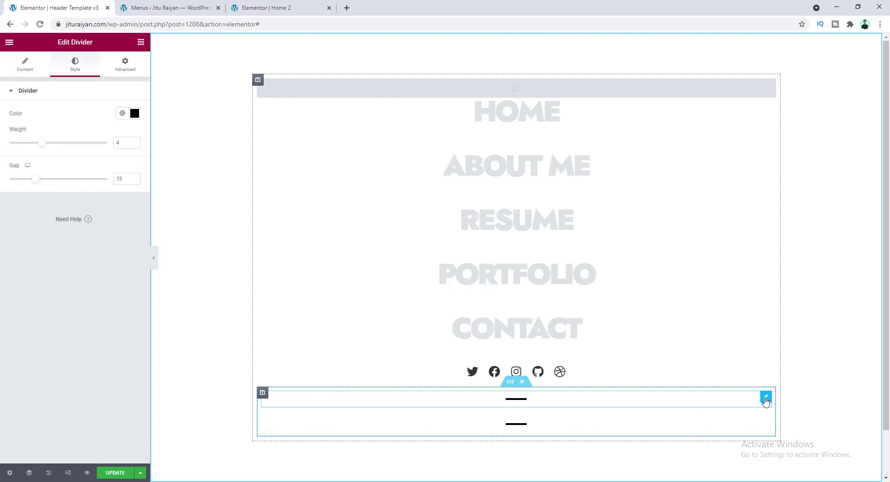
click(121, 64)
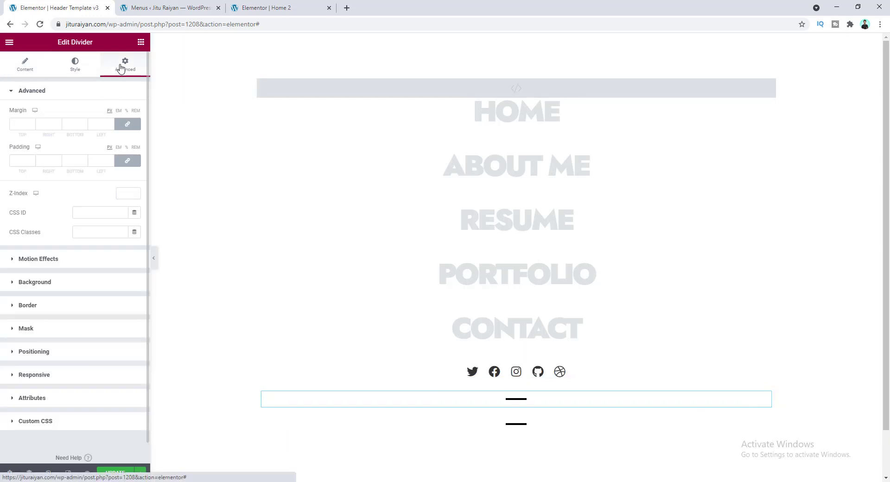
click(83, 354)
click(104, 250)
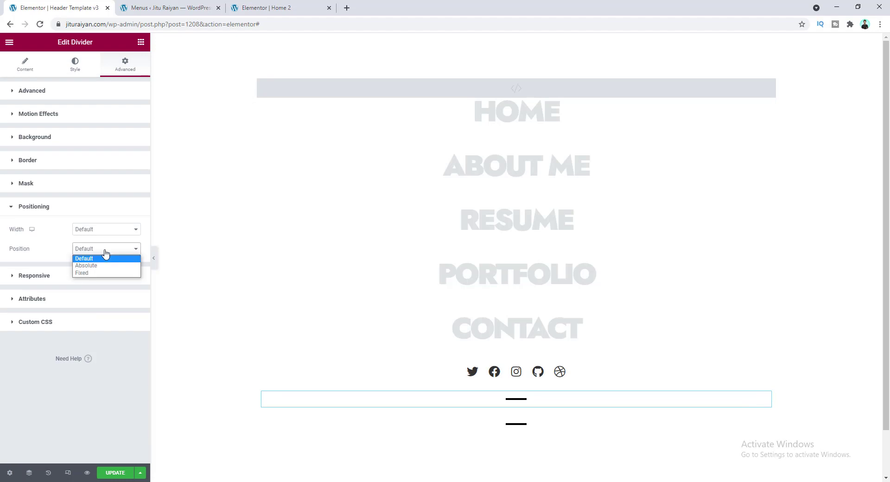
click(110, 266)
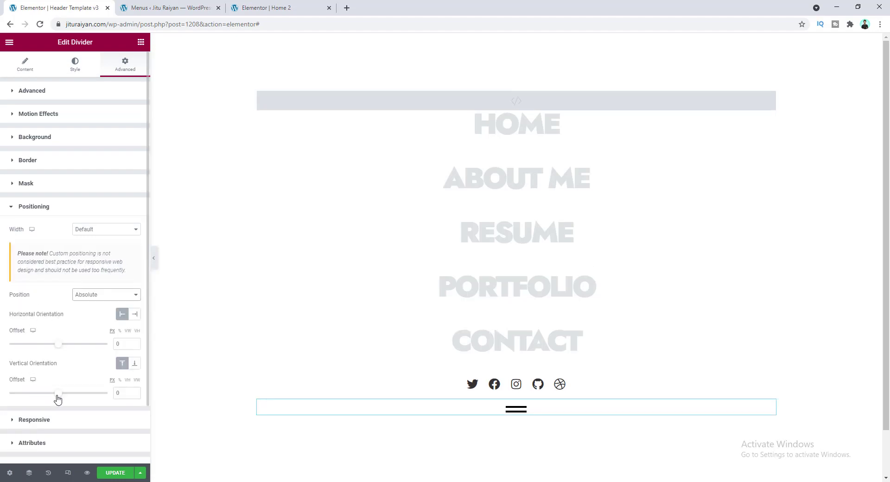
double_click(116, 392)
text(33)
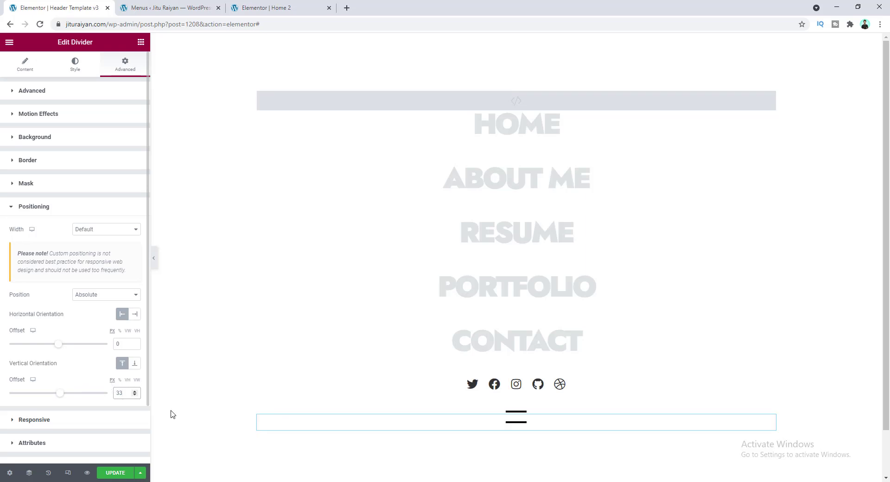
- Add custom CSS to the absolutely positioned divider that rotates it with transform: rotate(45deg)
click(81, 402)
scroll(60, 417, down, 2)
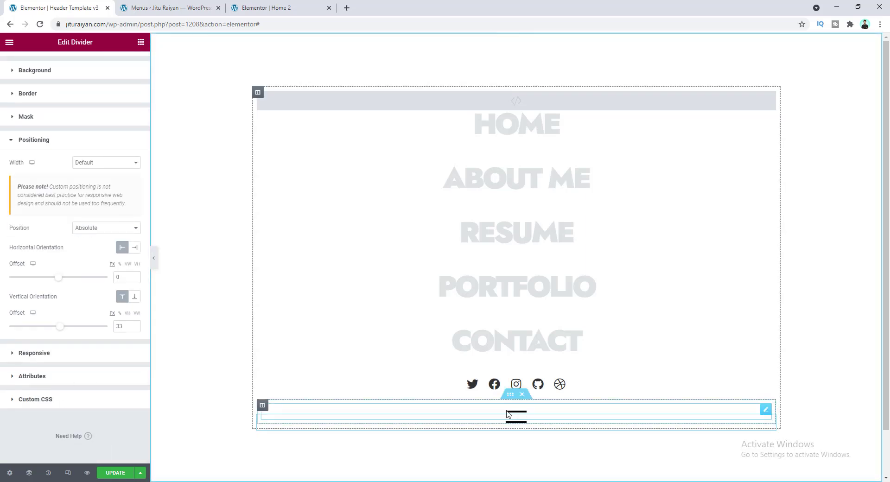
click(93, 403)
click(65, 337)
text(selector{     transform: rotate(45deg); })
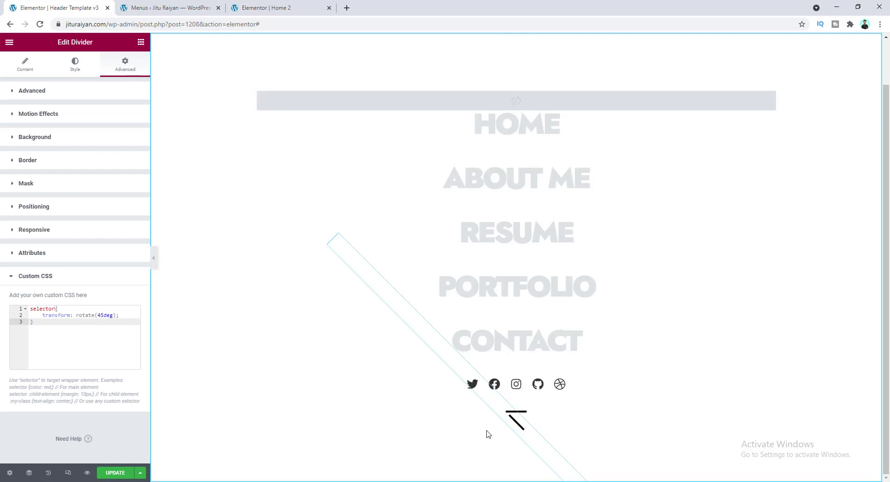
- Position the remaining horizontal divider absolutely with a vertical offset of 33 px
click(539, 414)
click(125, 64)
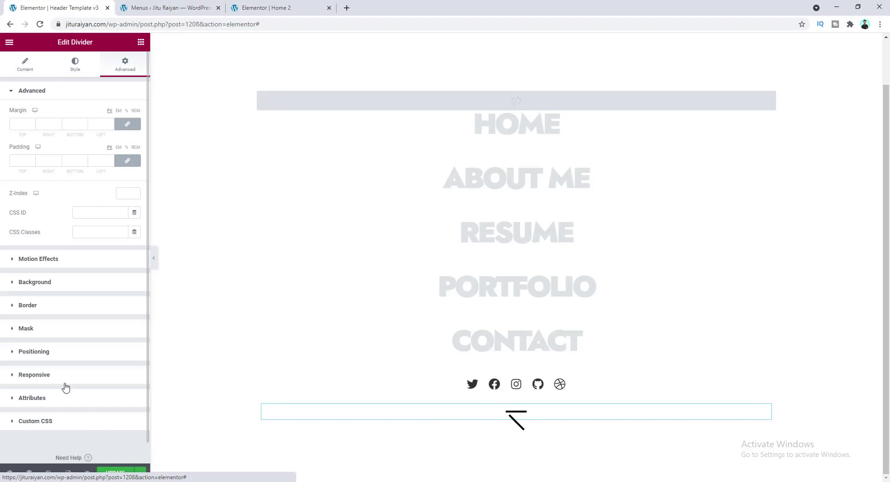
click(65, 353)
click(101, 251)
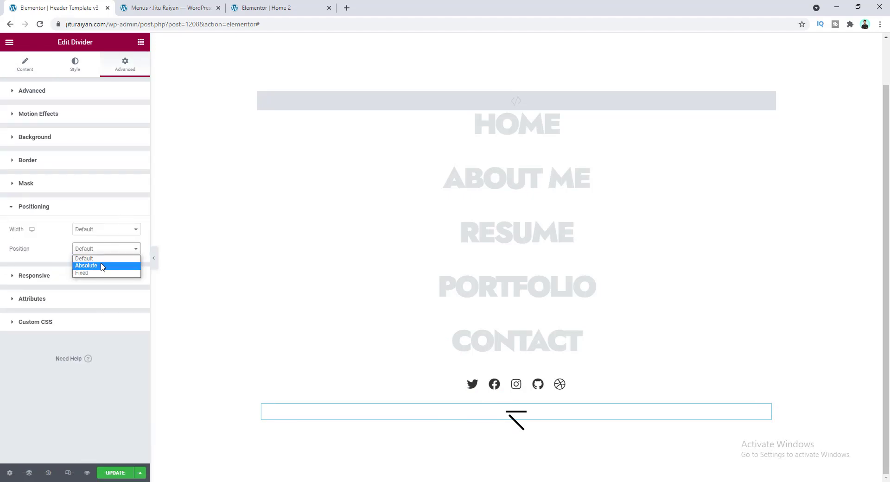
click(125, 265)
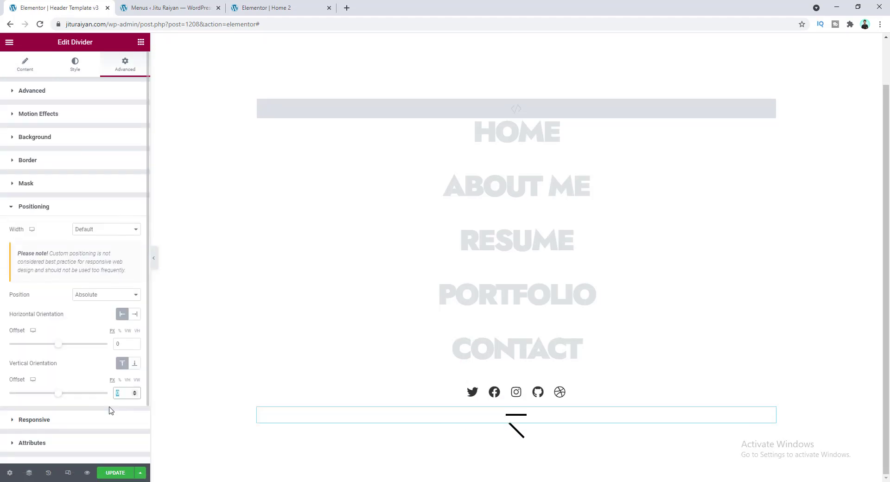
text(33)
- Add custom CSS with transform: rotate(-45deg) to the second divider so both dividers form a cross
click(62, 460)
click(47, 338)
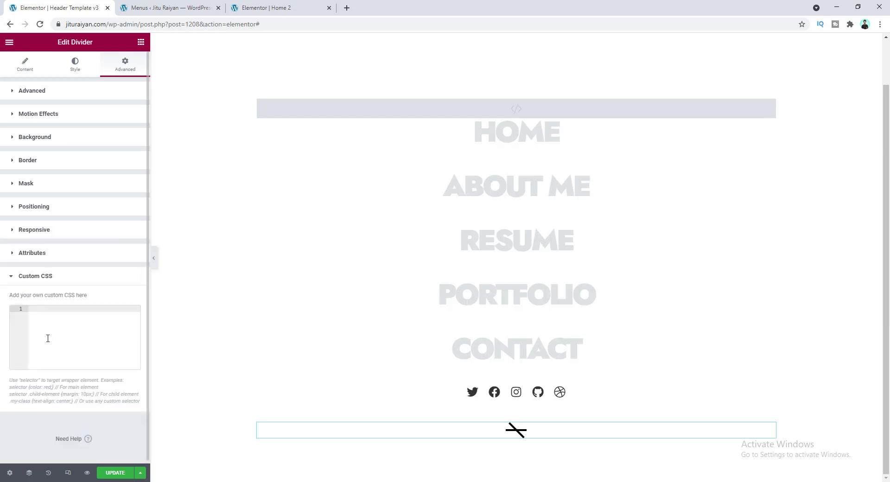
text(selector{     transform: rotate(45deg); })
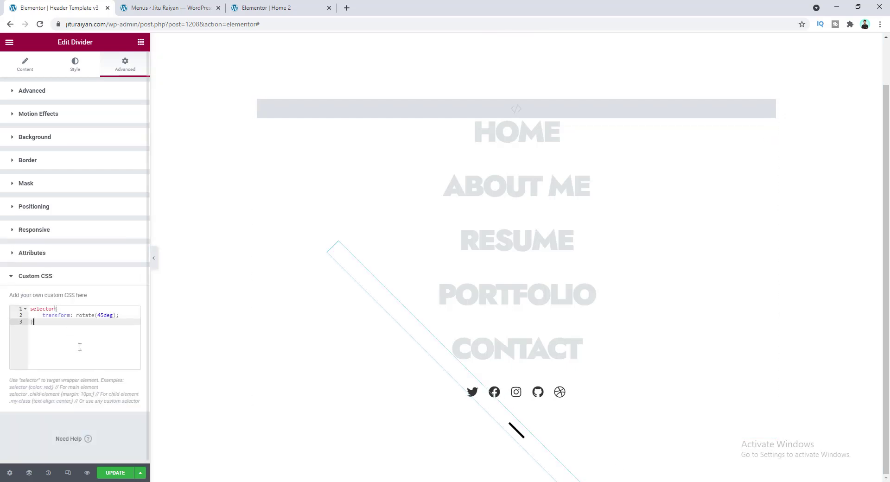
click(97, 318)
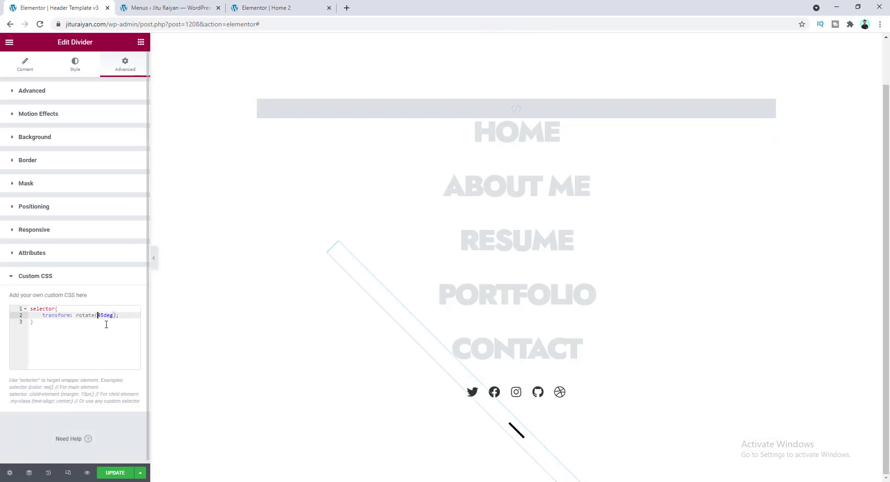
text(-)
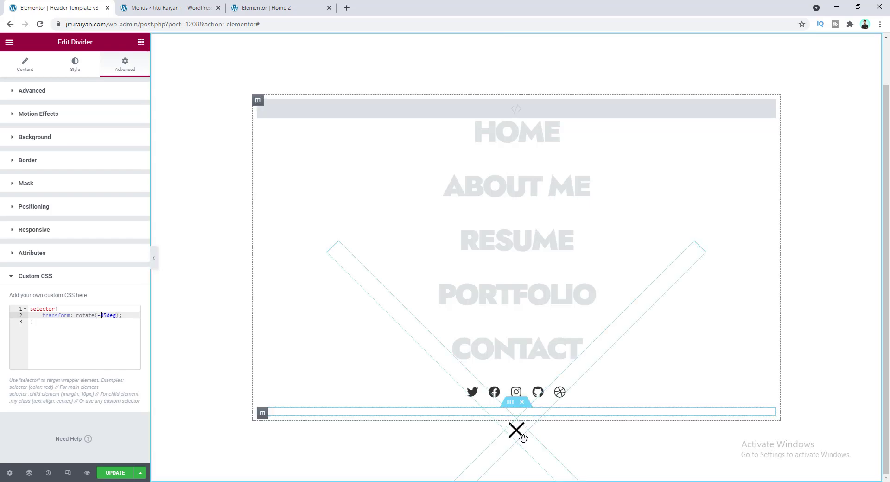
- Give the inner section holding the cross a minimum height of 100 px
click(511, 404)
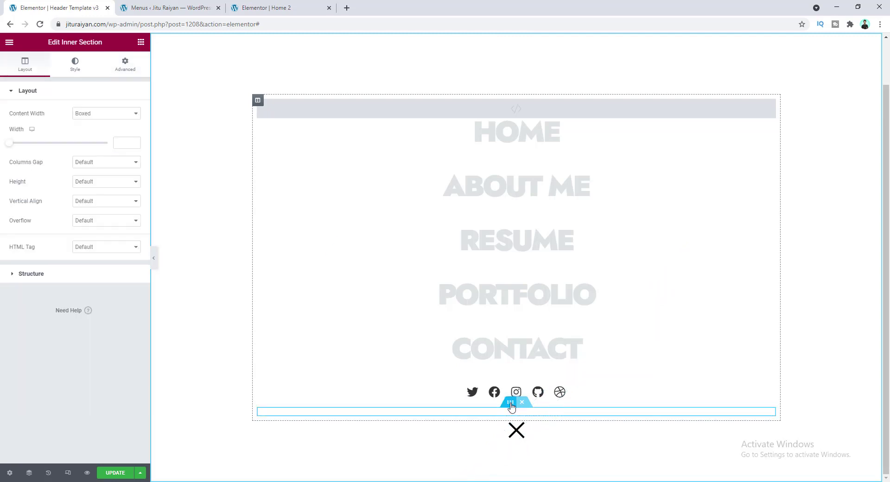
click(82, 182)
click(88, 199)
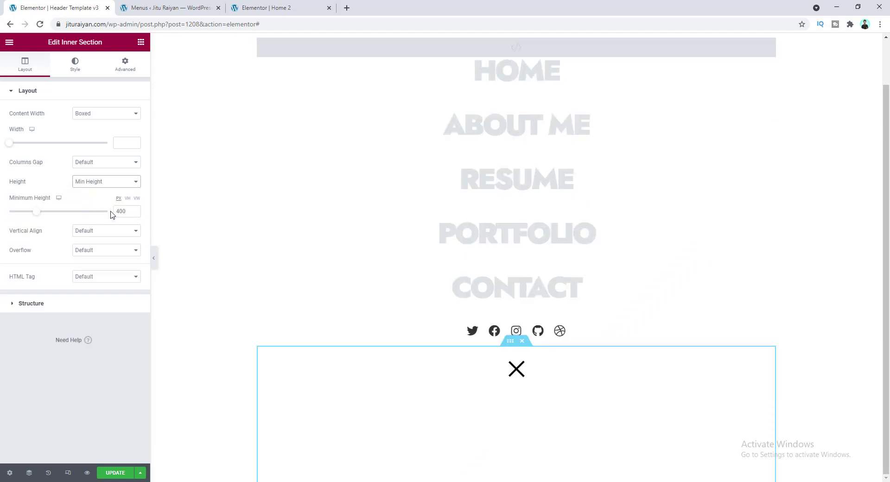
drag(120, 211, 49, 292)
text(1)
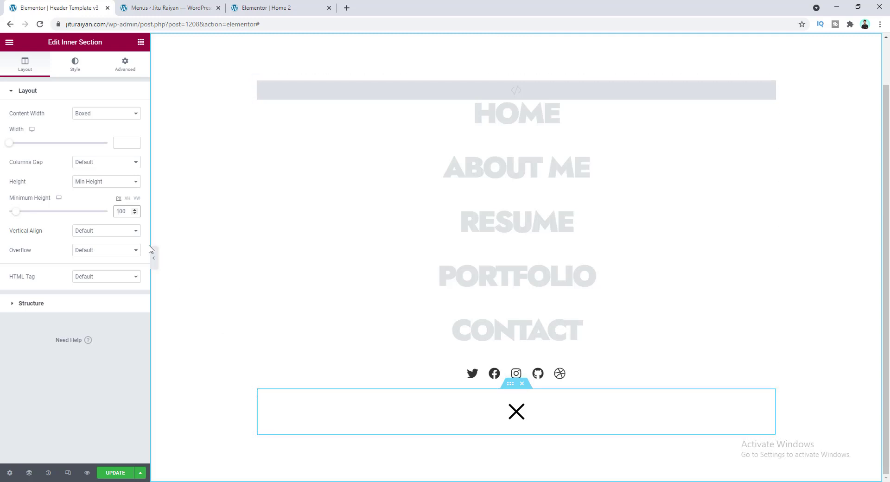
- Add inner-section CSS: width 100px, absolute, top and right 10px, pointer cursor, z-index 2, and scale(0.7) from top right below 767px
click(125, 69)
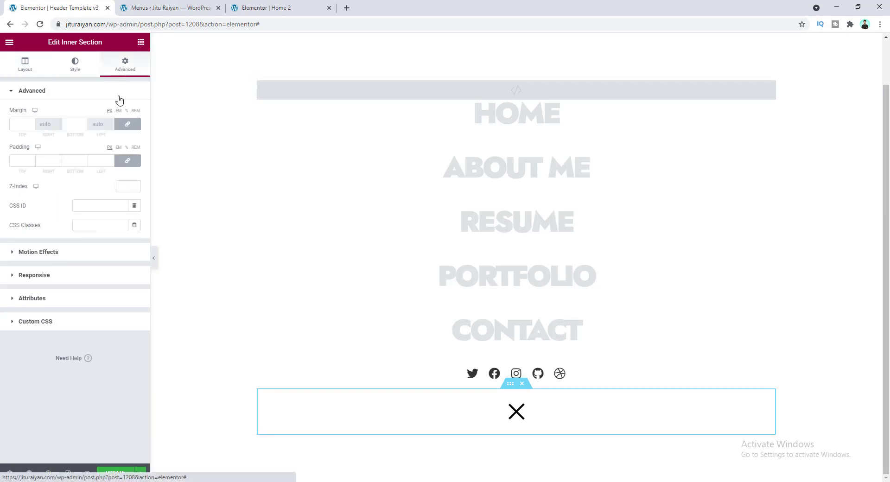
click(53, 321)
text(selector{     width: 100px;     position: absolute;     top: 10px;     right: 10px;     cursor: pointer;     z-index: 2; } @media (max-width: 767px){     selector{         transform: scale(0.7);         transform-origin: top right;     } })
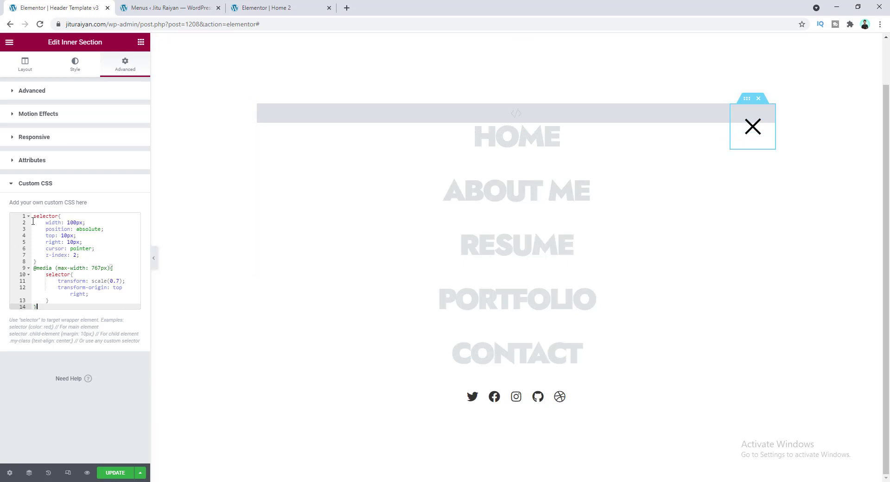
drag(33, 222, 87, 224)
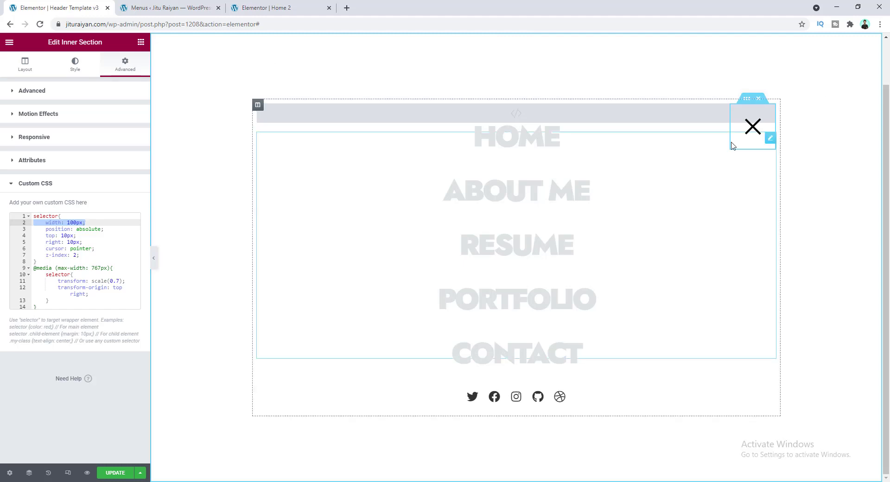
- Set the overlay section's content width to Full Width and its column position to Stretch
right_click(195, 72)
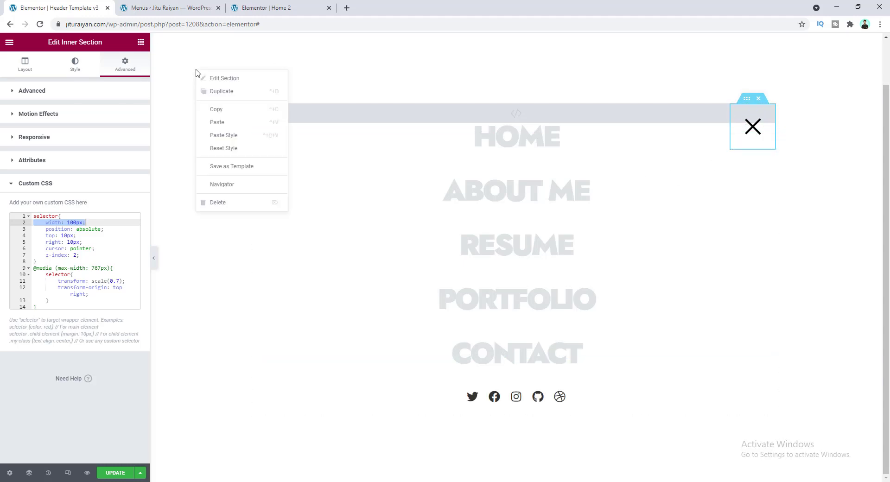
click(232, 79)
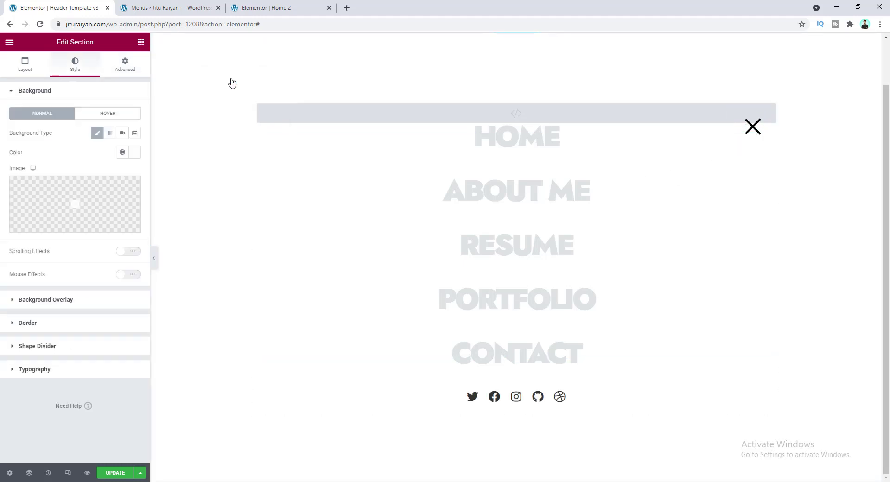
click(17, 70)
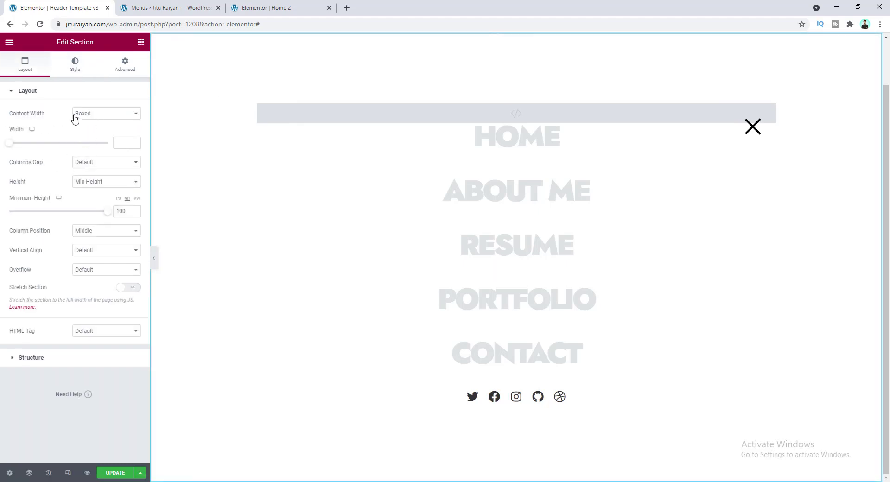
click(94, 115)
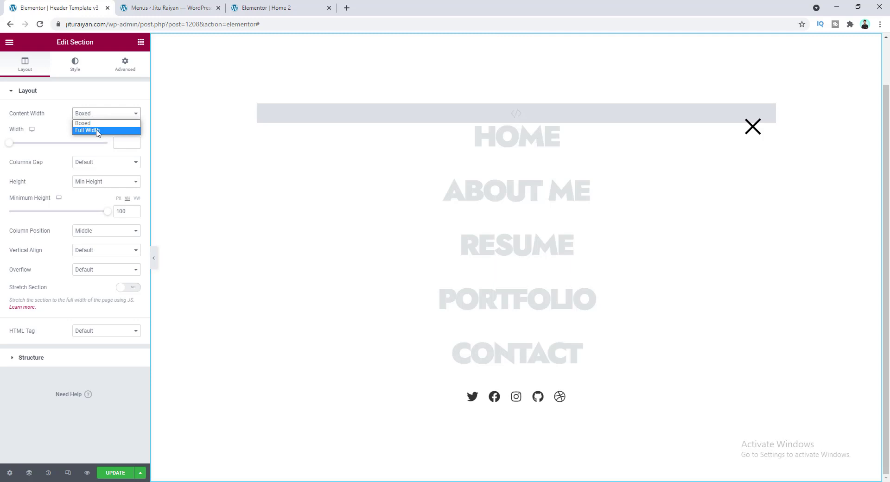
click(97, 131)
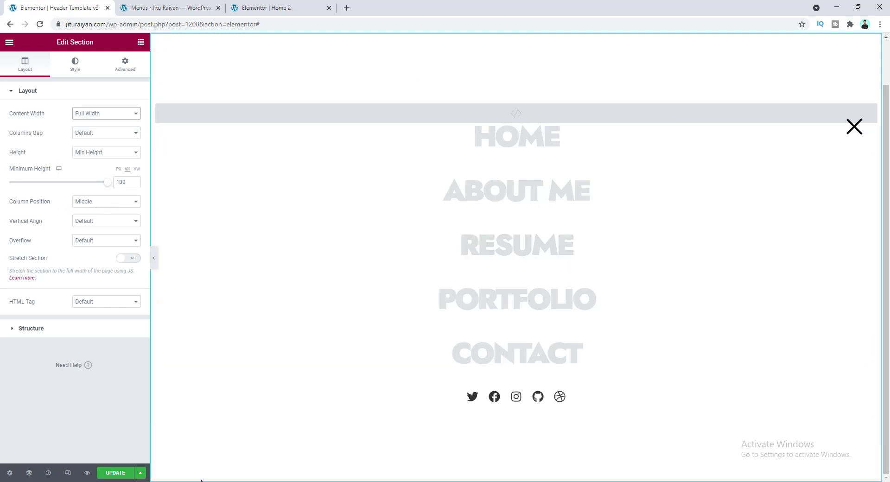
click(106, 203)
click(105, 212)
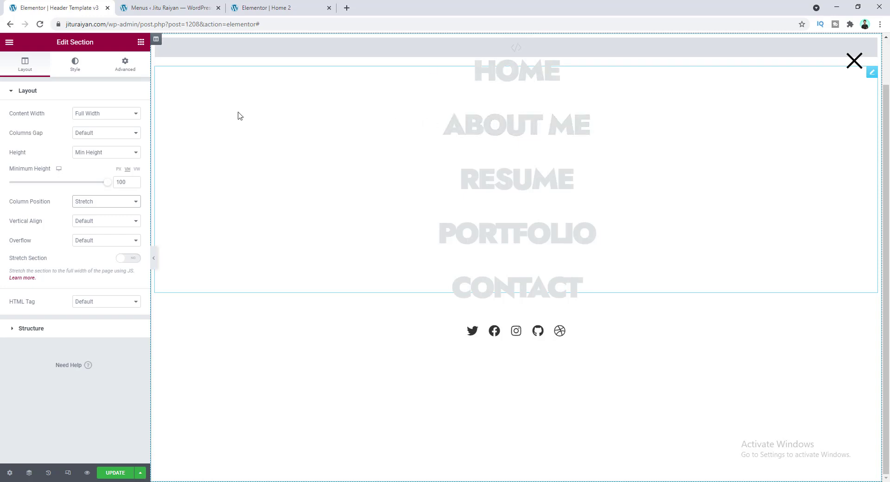
- Set the overlay column's horizontal alignment to Default and its vertical alignment to Middle
click(156, 42)
click(104, 152)
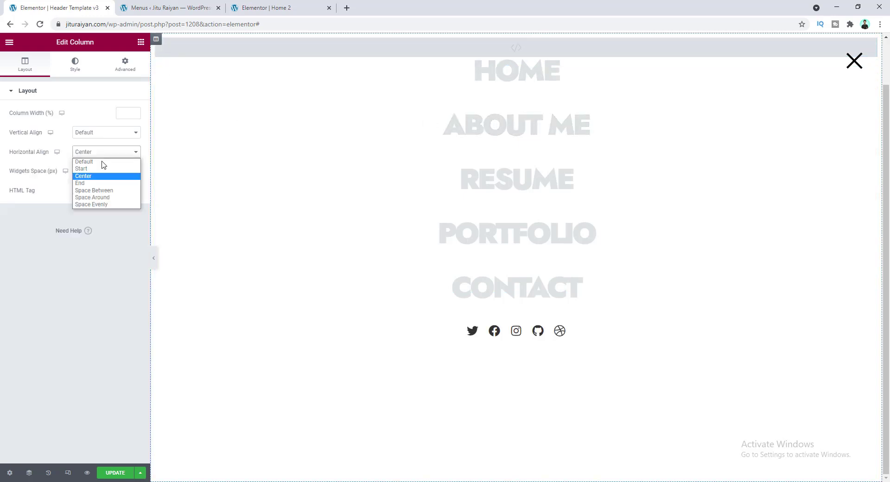
click(103, 164)
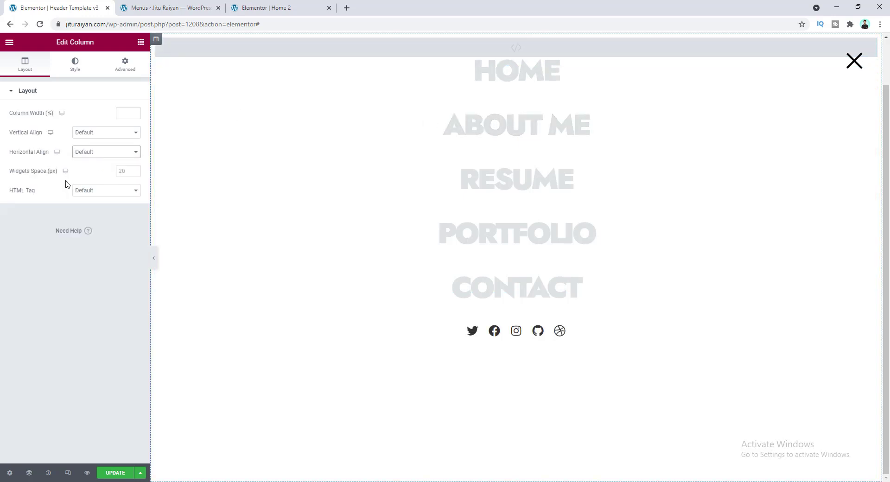
click(102, 133)
click(104, 158)
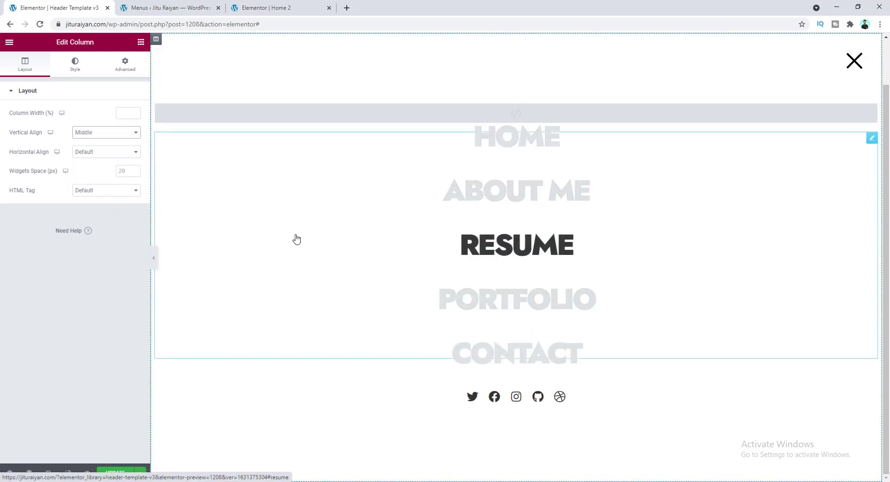
- Assign the CSS class close-button to the inner section that holds the cross
click(851, 57)
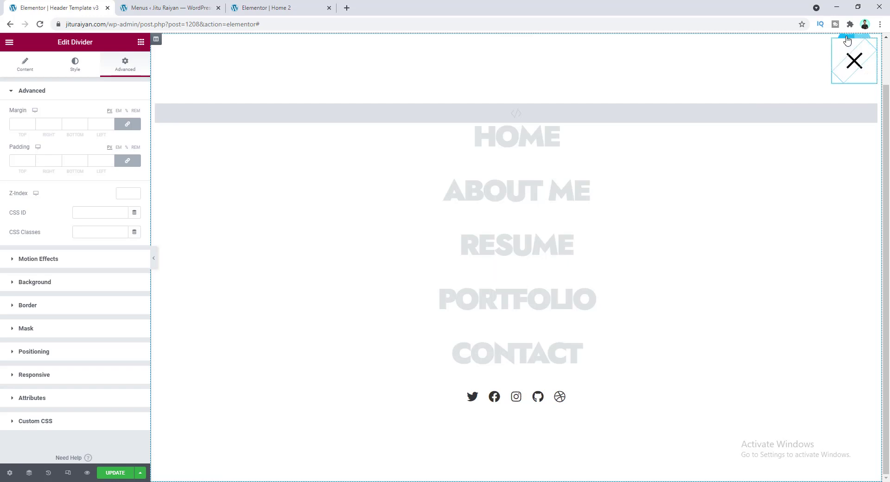
right_click(848, 40)
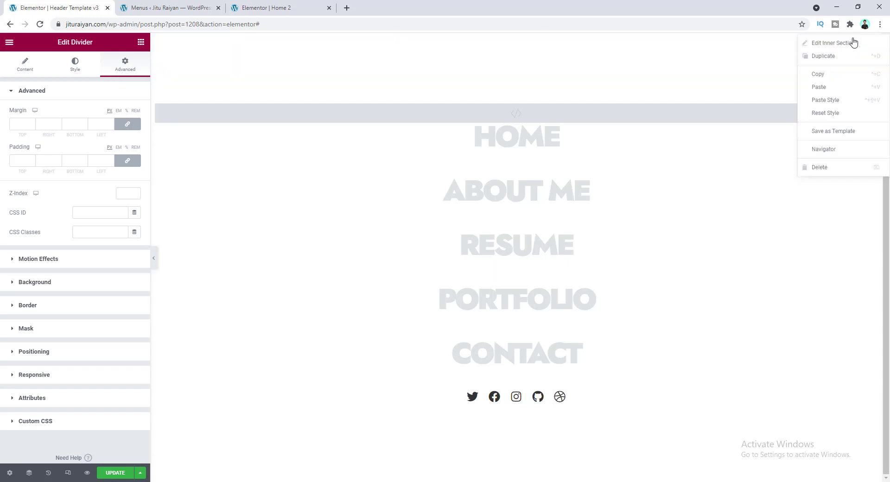
click(842, 49)
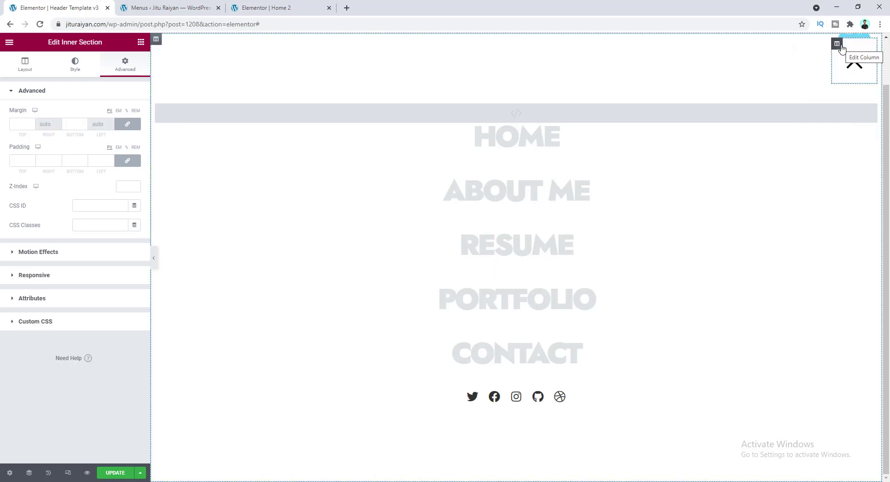
click(91, 226)
text(close-button)
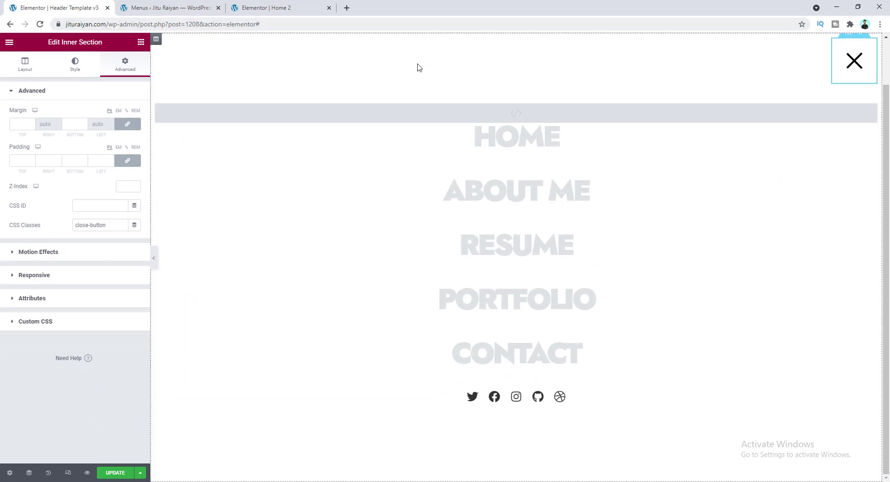
- Save the header template without adding a display condition and reload the editor page
click(851, 65)
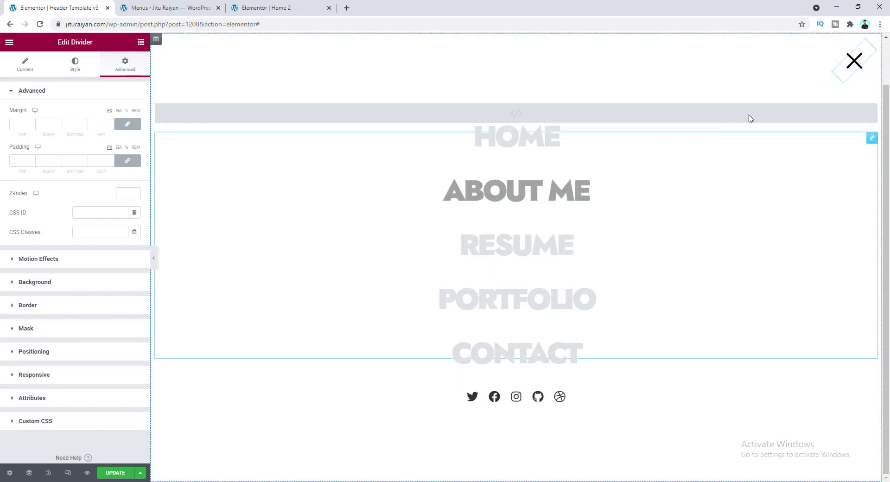
click(114, 473)
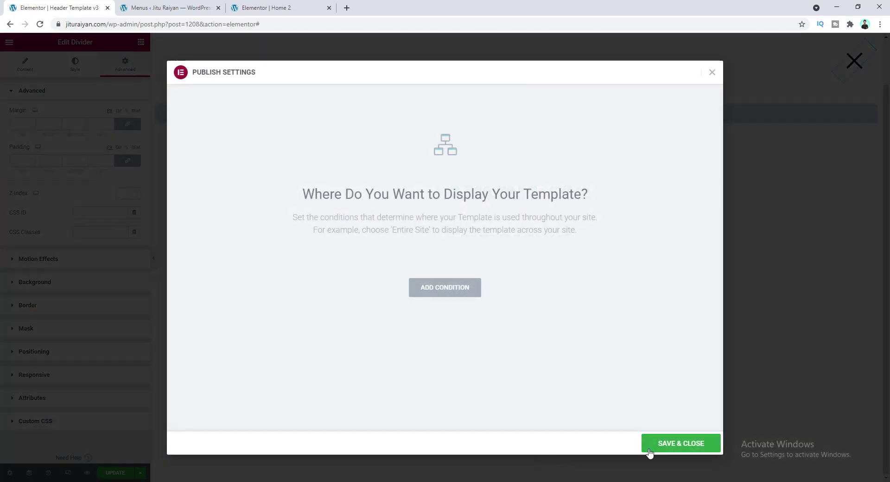
click(681, 444)
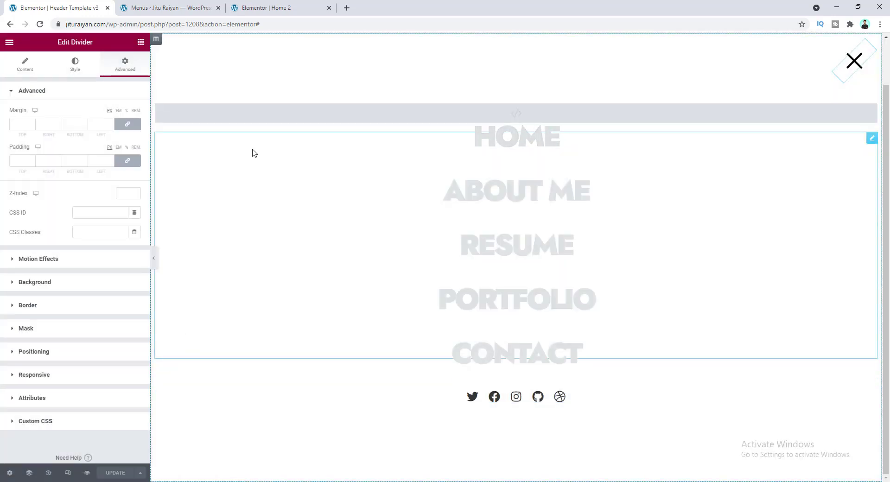
click(40, 24)
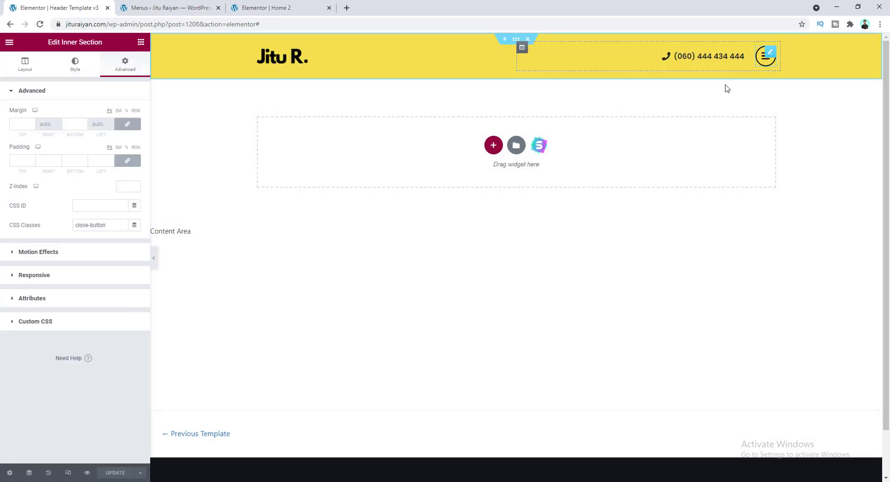
- Test opening the overlay with the hamburger icon and closing it with the cross, and check the cross section's CSS class
click(765, 58)
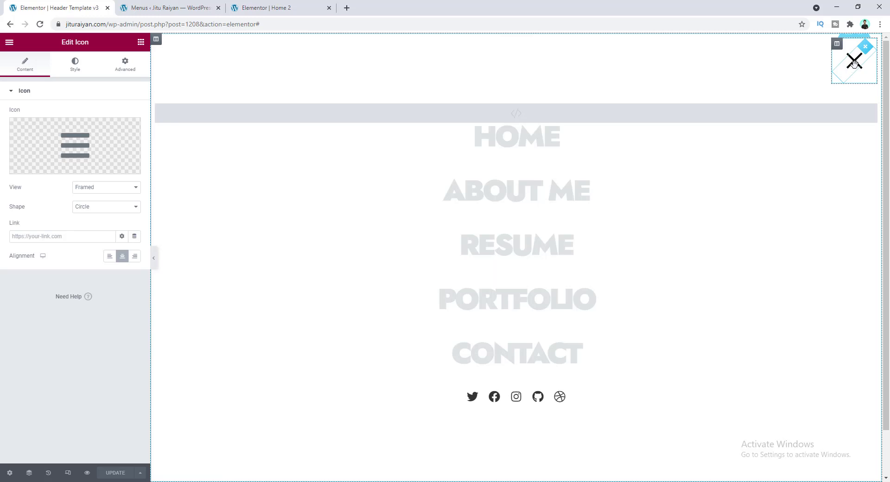
click(855, 62)
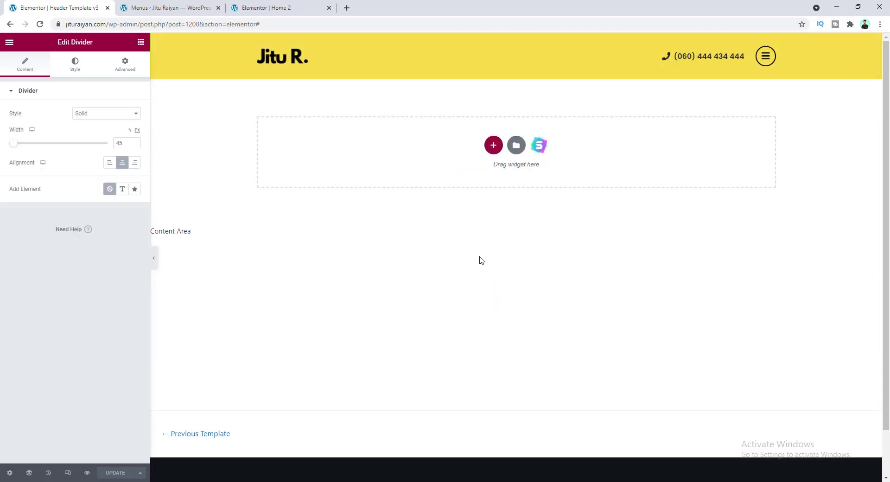
click(766, 56)
right_click(852, 41)
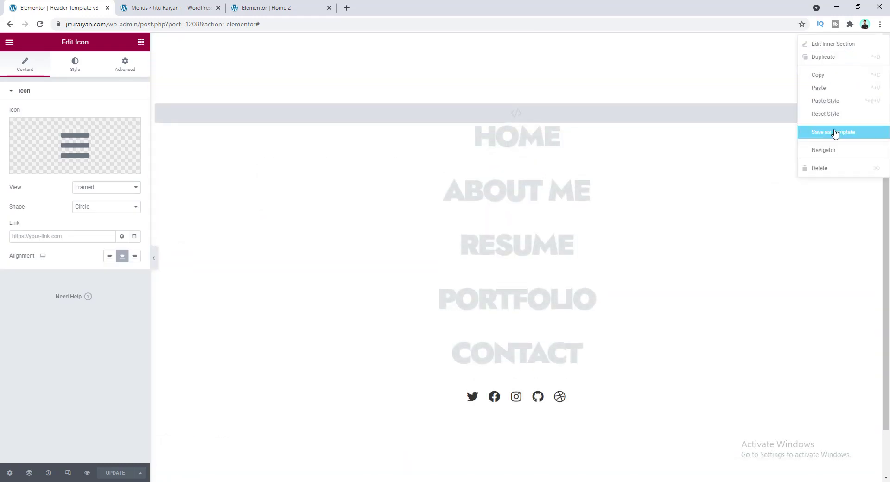
click(844, 44)
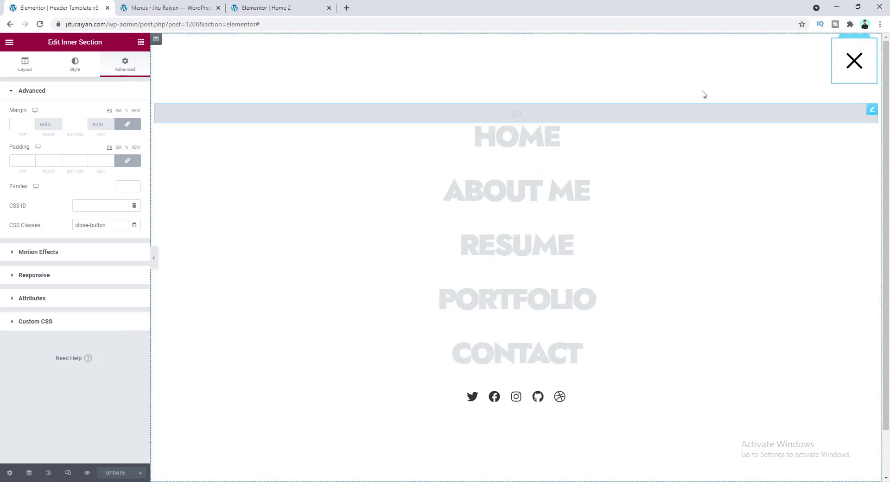
click(854, 61)
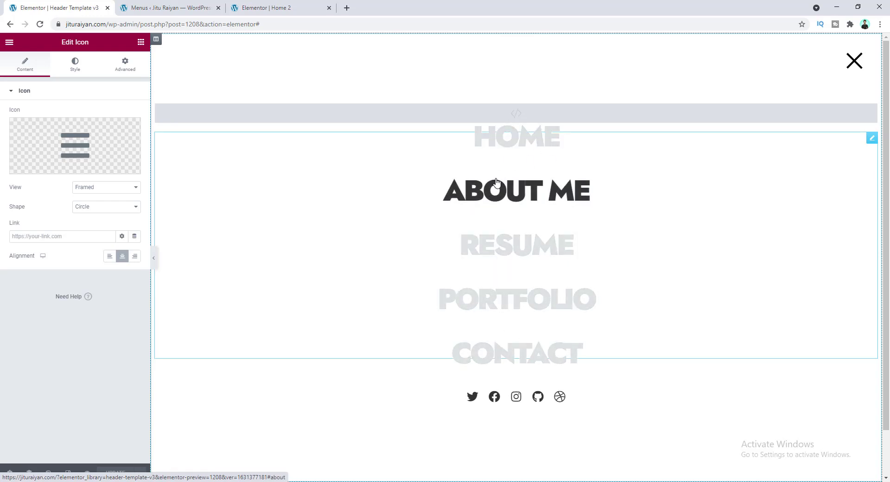
- Add custom CSS to the nav menu for a 4px #333333 underline that scales in from the left when a link is hovered
right_click(505, 139)
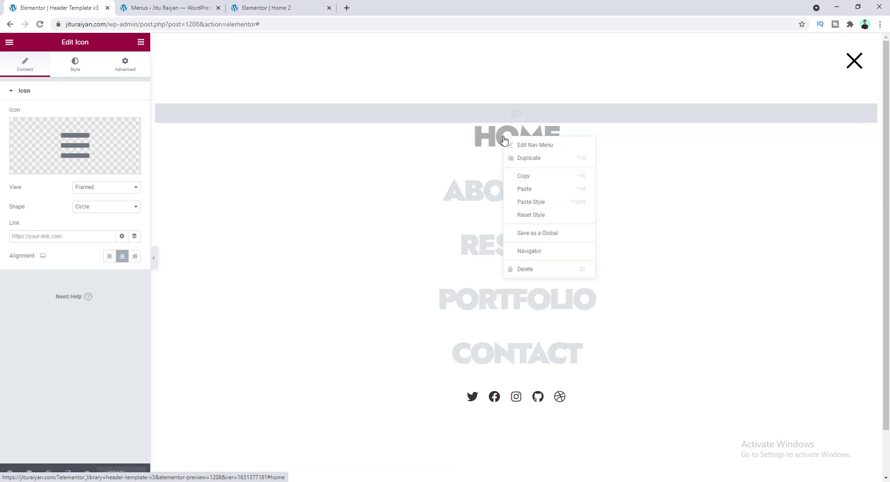
click(538, 145)
click(125, 65)
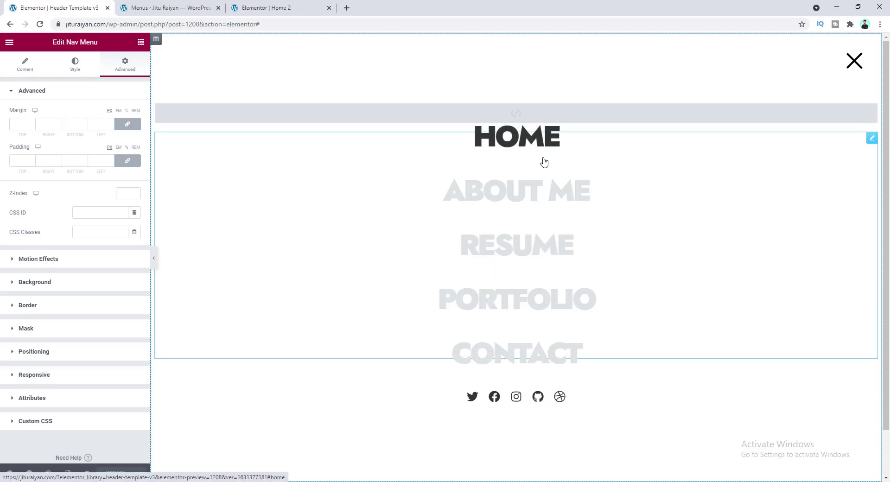
scroll(38, 372, down, 1)
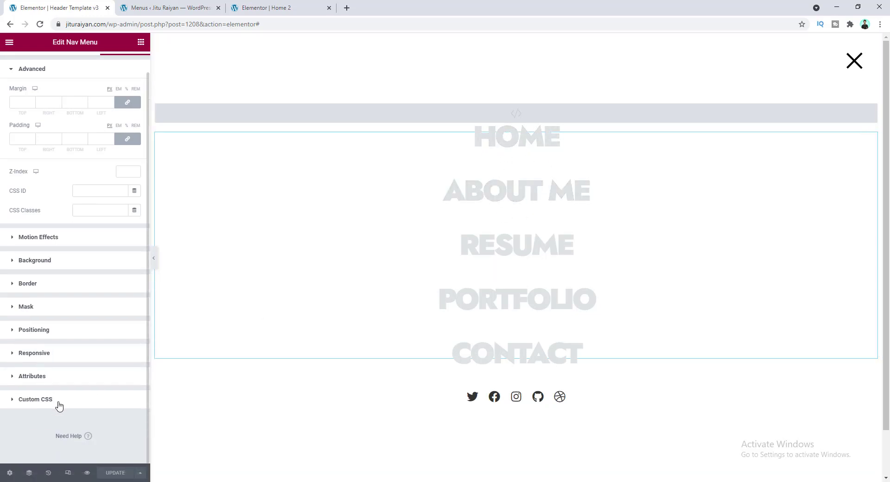
click(36, 399)
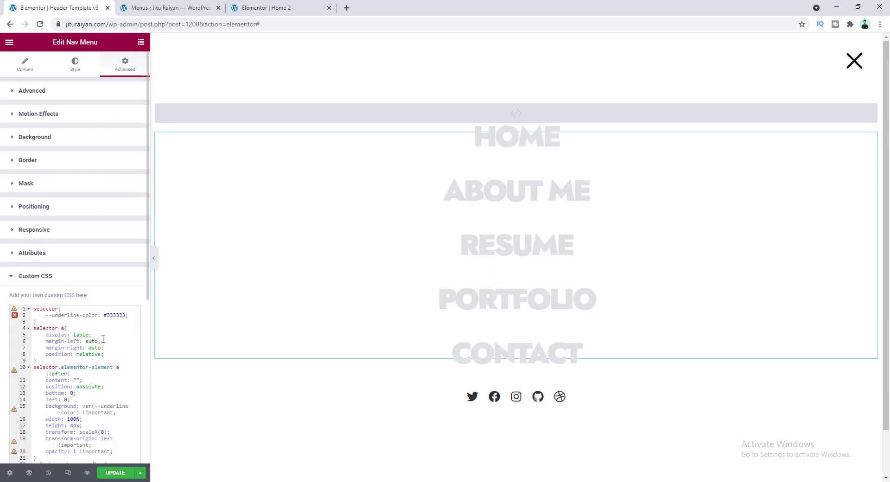
scroll(103, 339, down, 5)
scroll(106, 301, up, 5)
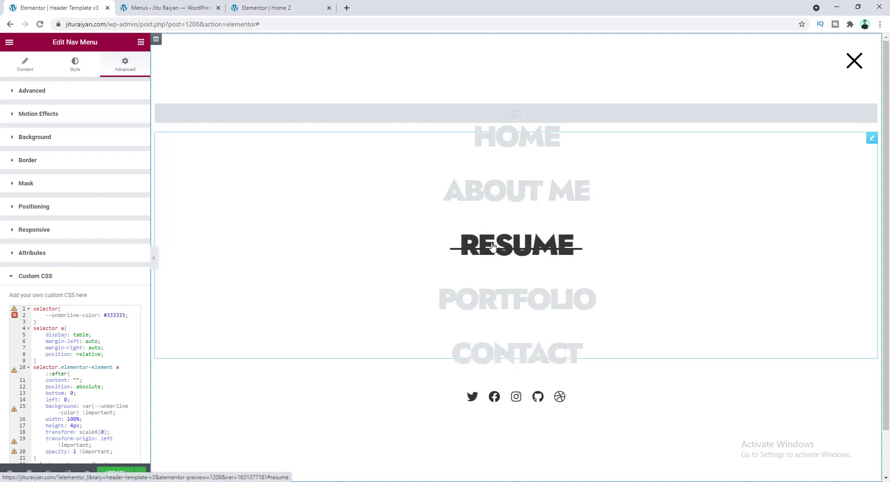
- Set the nav menu's vertical padding to 27, space between items to 43 and horizontal padding to 0
click(75, 65)
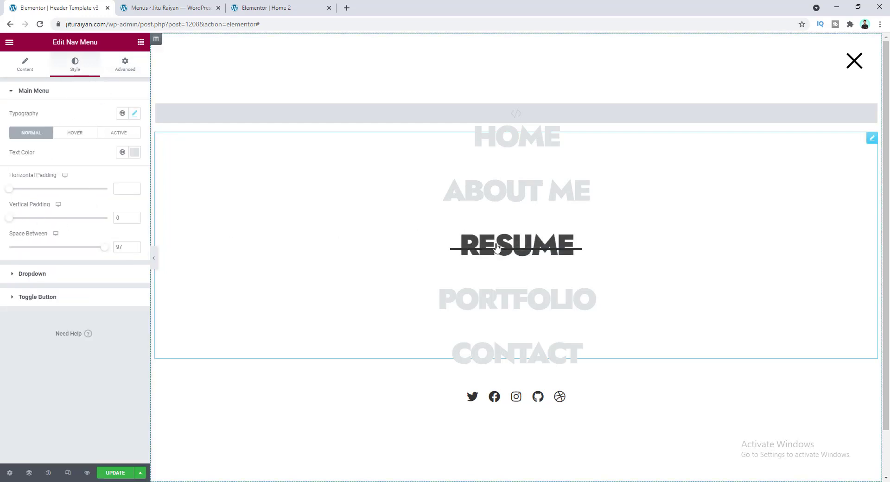
drag(9, 218, 29, 219)
text(27)
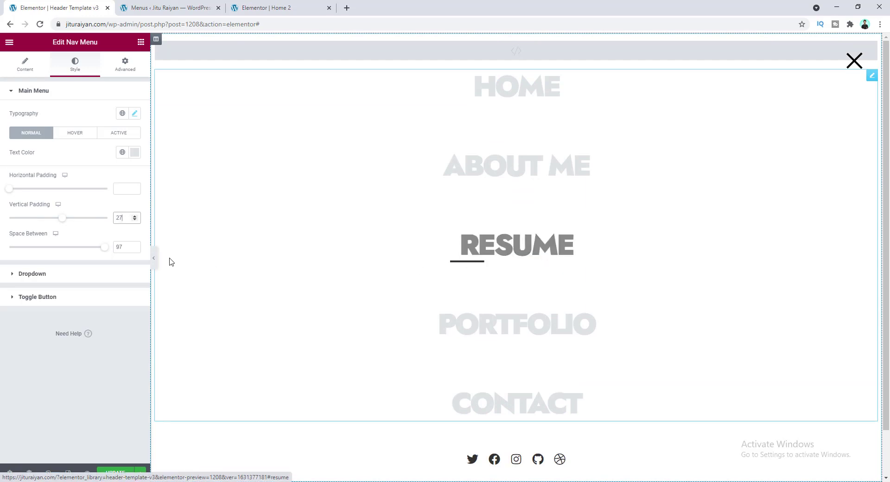
drag(103, 249, 51, 249)
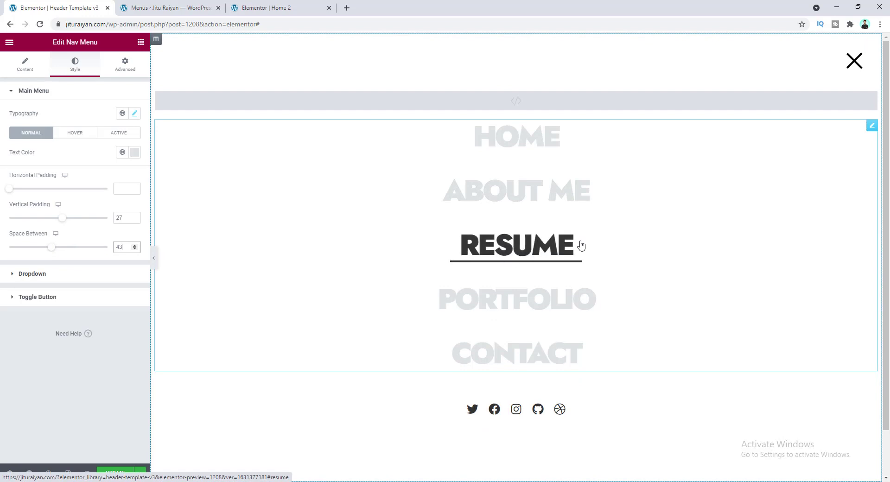
click(123, 191)
click(386, 233)
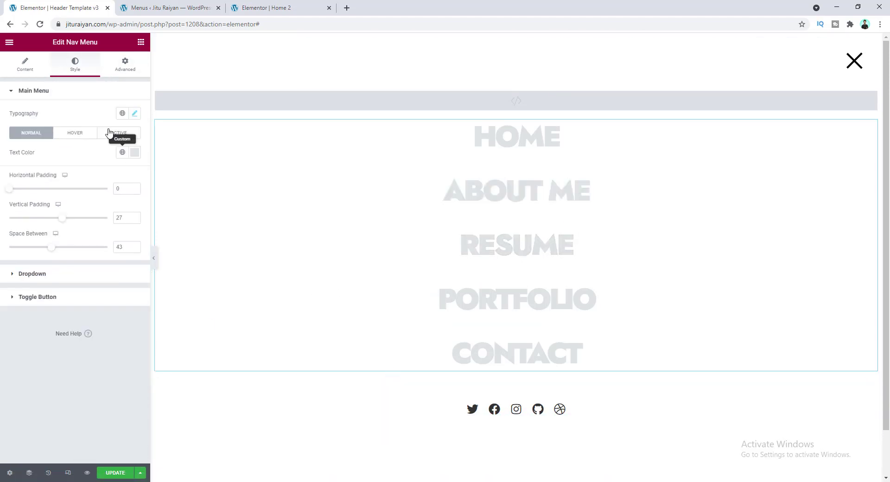
- Try red as the --underline-color value in the nav menu's custom CSS and undo the change
click(135, 70)
scroll(81, 355, down, 1)
click(99, 399)
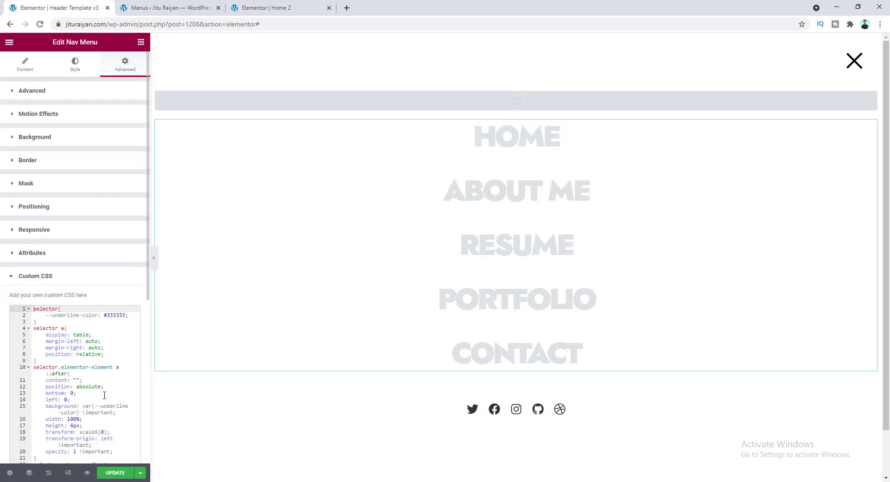
scroll(85, 337, down, 2)
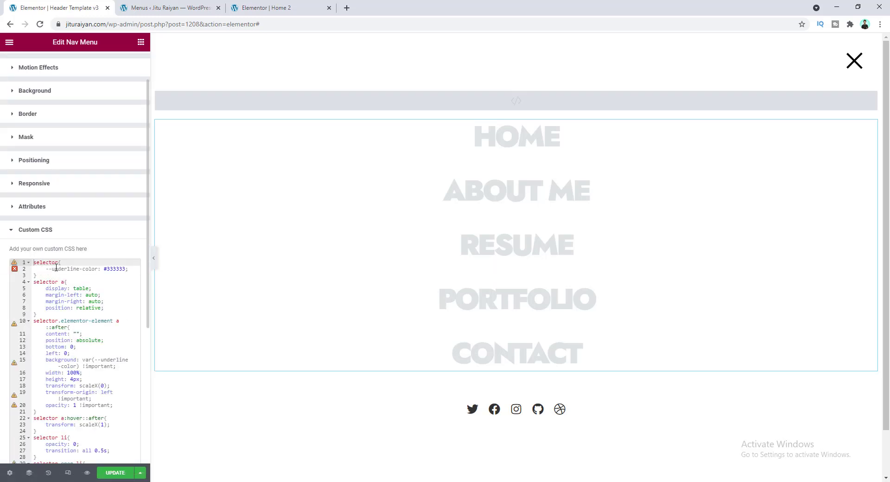
click(120, 269)
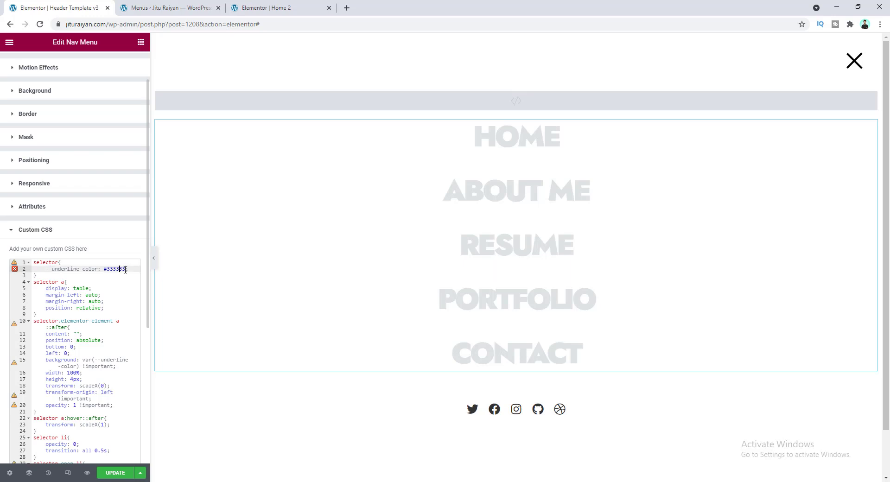
drag(126, 270, 112, 270)
text(red)
double_click(110, 269)
key(ctrl+z)
- Close and reopen the overlay twice with the cross and hamburger icons to check how the menu links animate in
click(855, 65)
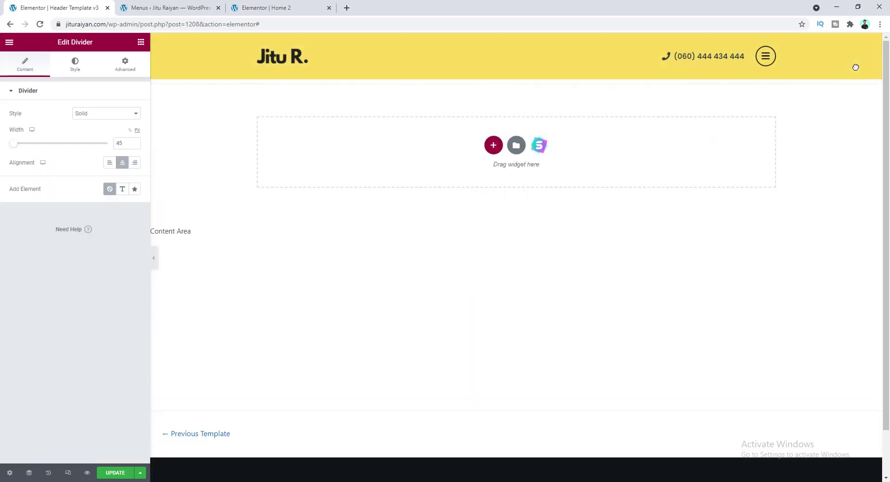
click(766, 57)
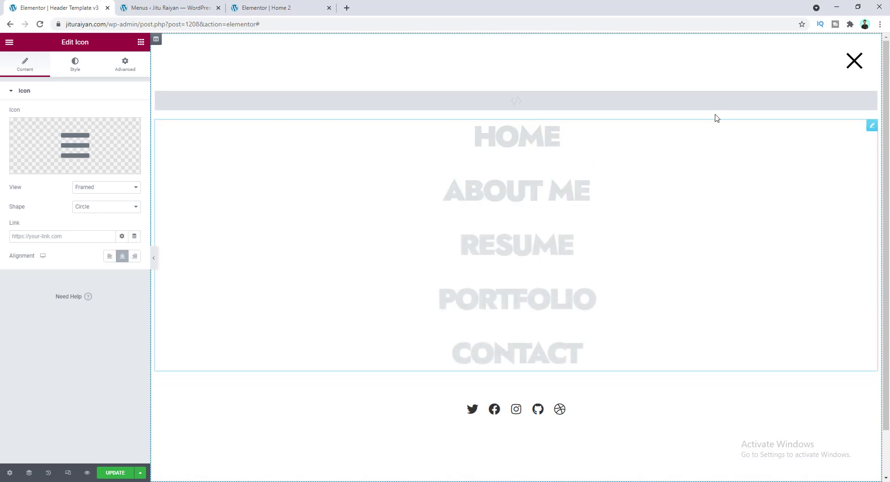
click(854, 61)
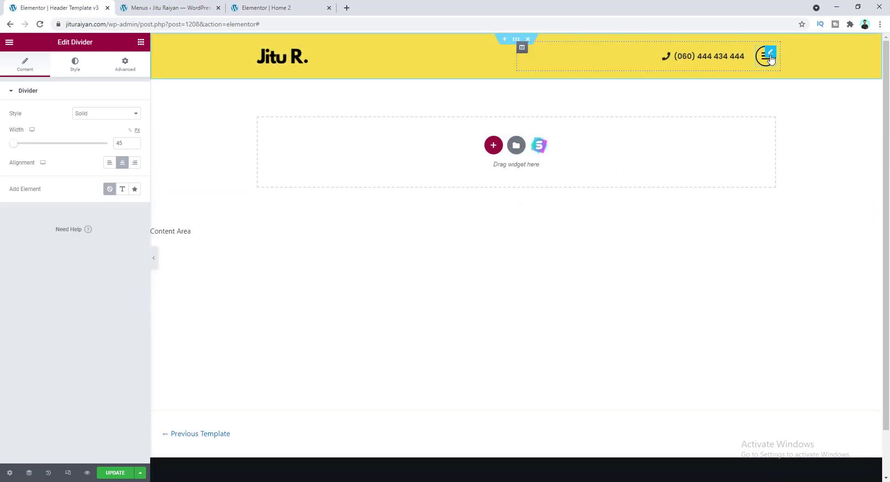
click(768, 58)
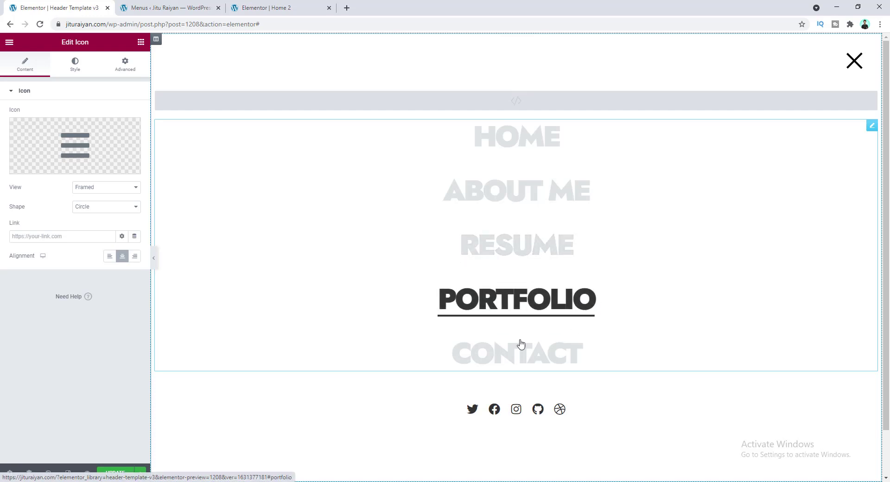
- Open the nav menu's custom CSS and examine the transition-delay rules for list items one to five
right_click(403, 195)
click(419, 200)
scroll(131, 397, down, 1)
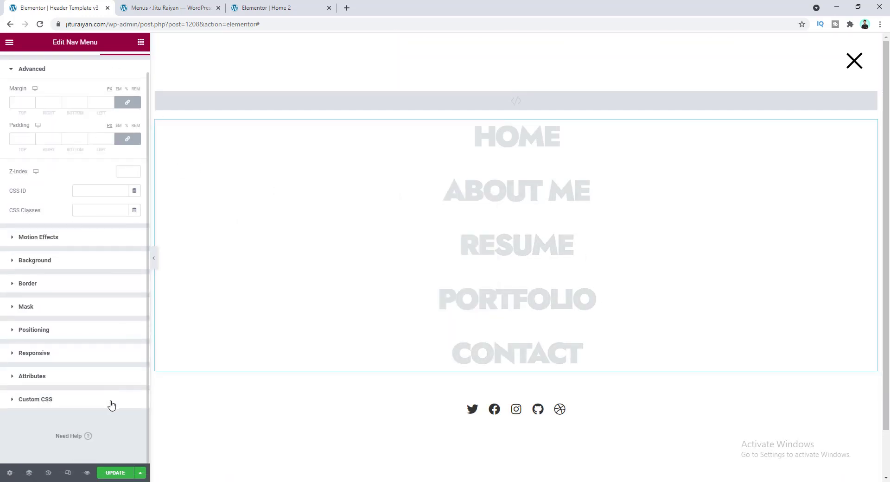
click(111, 402)
scroll(63, 290, down, 5)
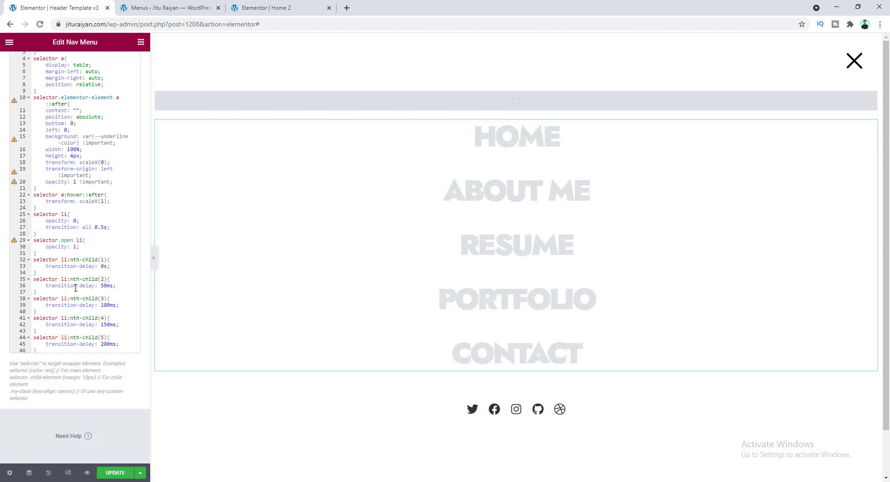
click(107, 267)
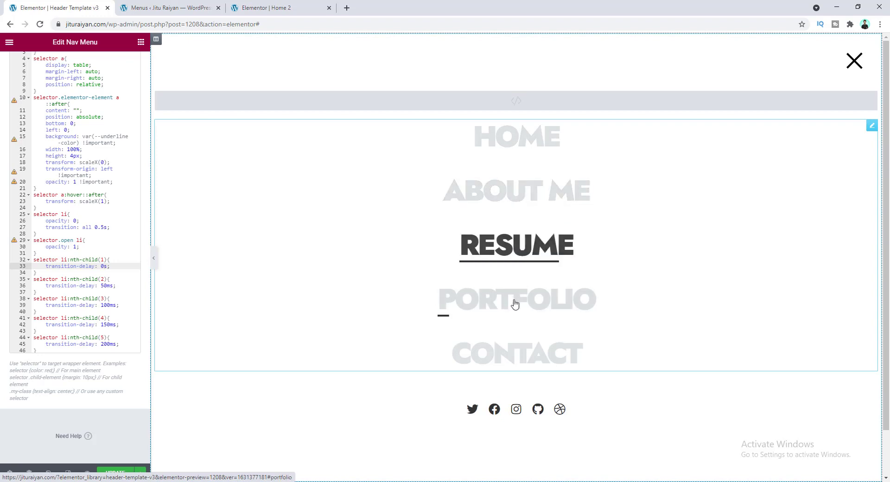
click(98, 260)
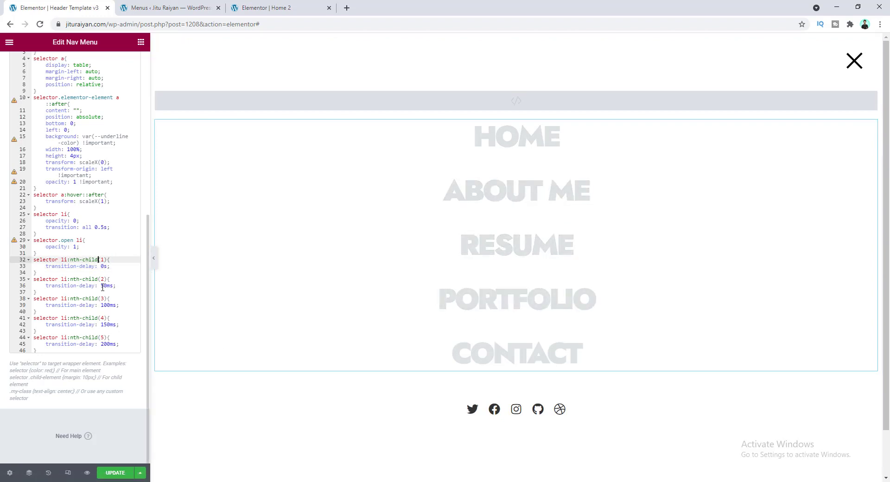
click(99, 280)
click(103, 299)
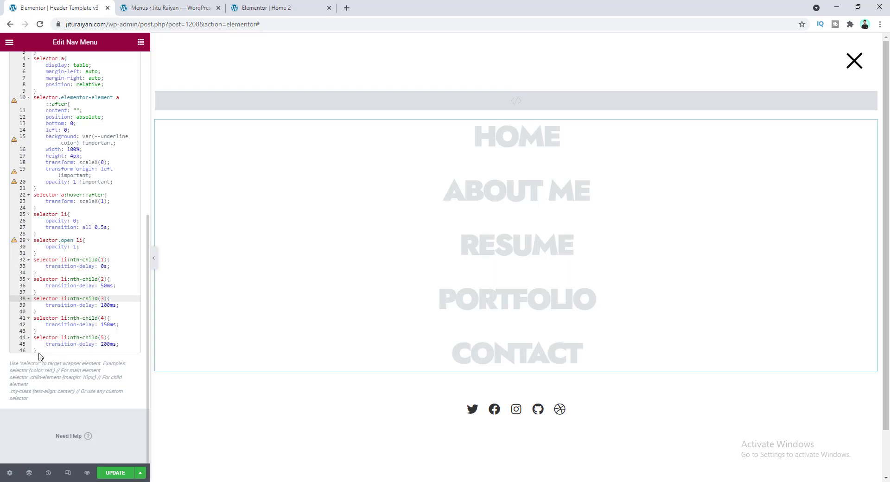
- Try an additional li:nth-child(6) rule with a 250ms transition-delay in the nav menu's custom CSS, and delete it again
drag(39, 351, 28, 339)
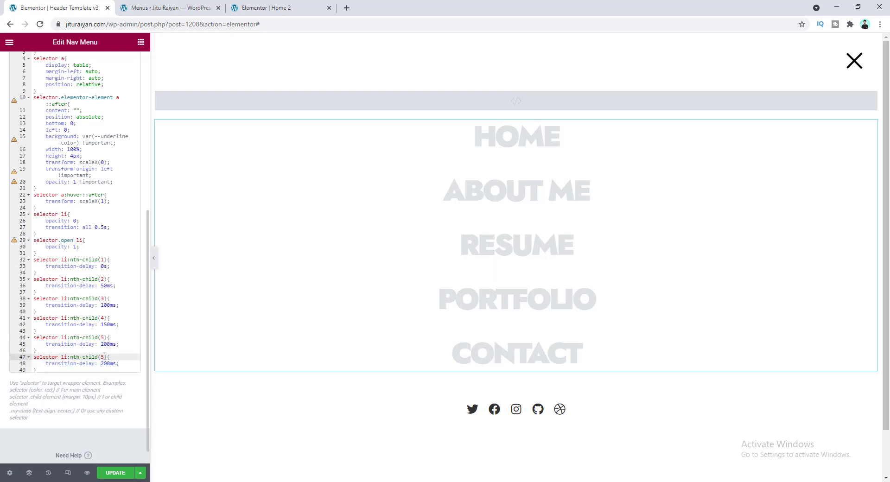
key(Down)
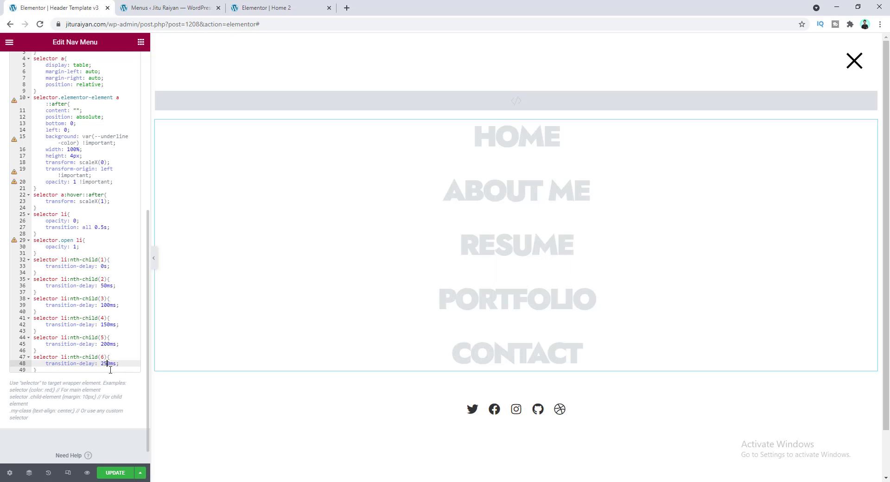
drag(44, 370, 33, 357)
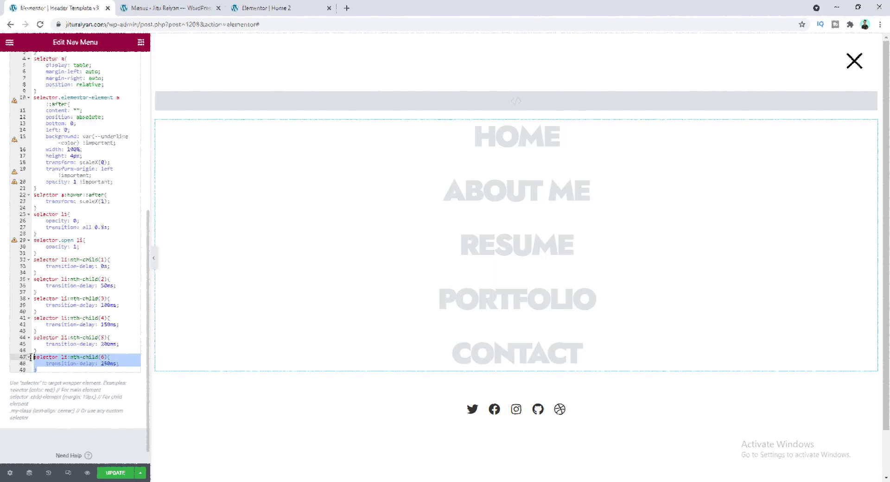
key(BackSpace)
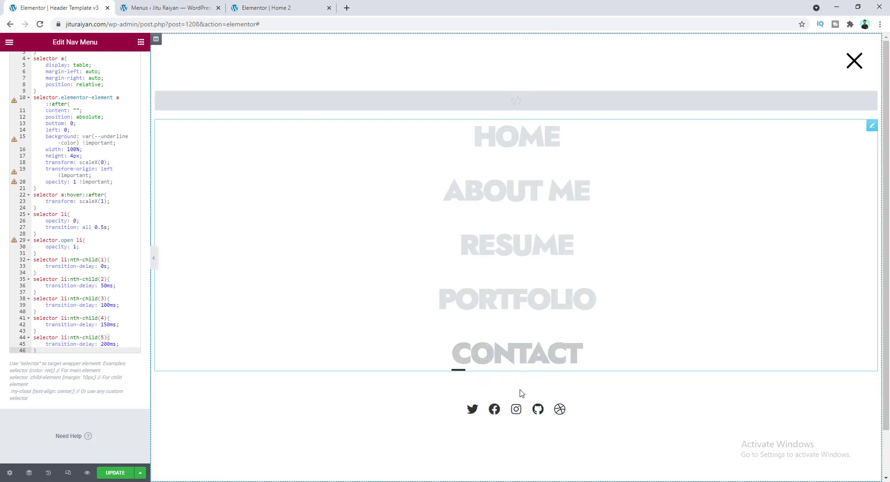
- Add custom CSS to the social icons: opacity 0, a 0.5s transition with 250ms delay, and opacity 1 for selector.open
click(497, 404)
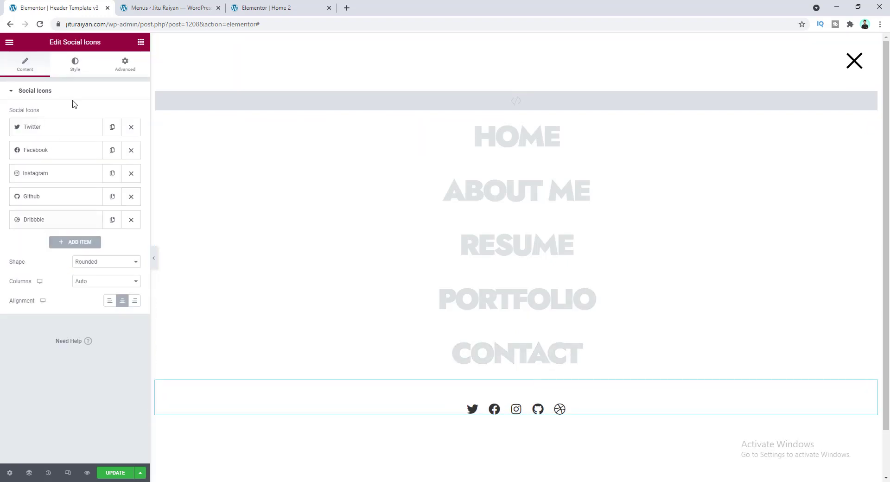
click(131, 67)
click(62, 423)
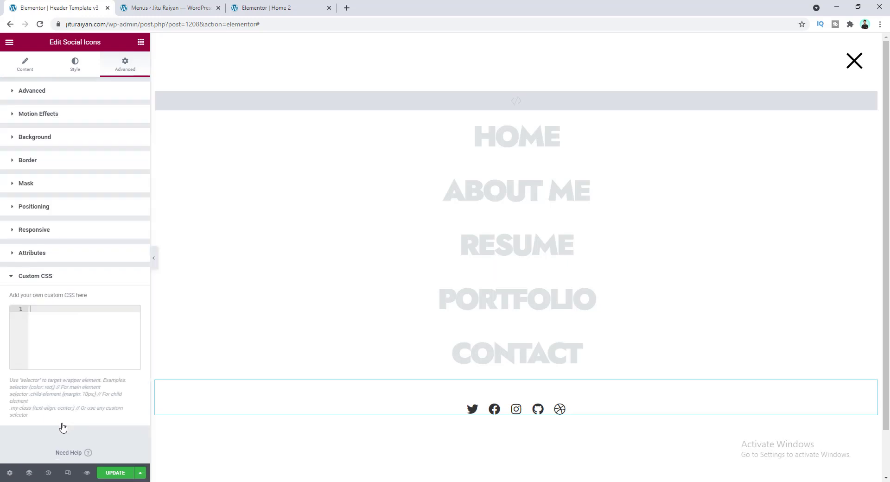
text(selector{     transition: all 0.5s;     opacity: 0;     transition-delay: 250ms; } selector.open{     opacity: 1; })
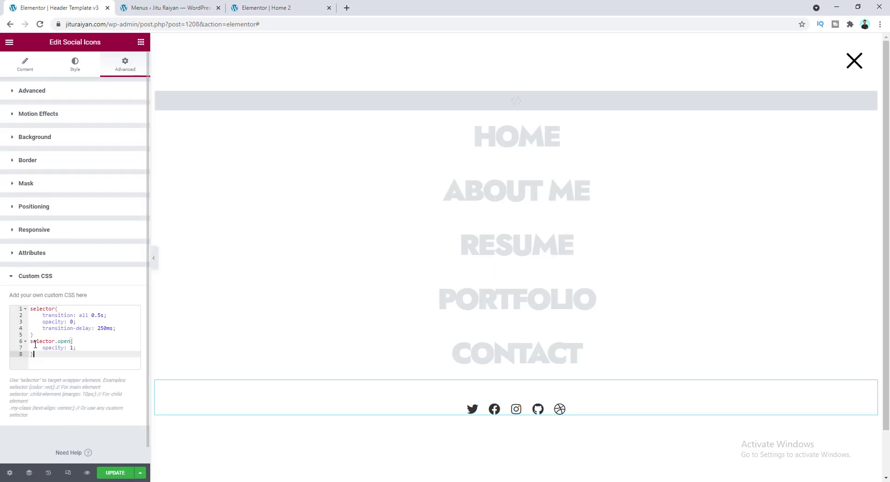
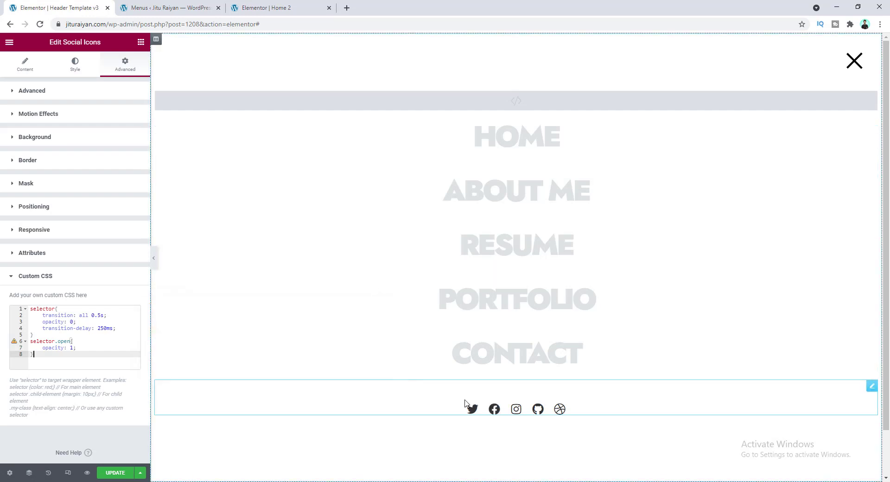
- Test the social icons' fade-in by closing and reopening the overlay
click(854, 60)
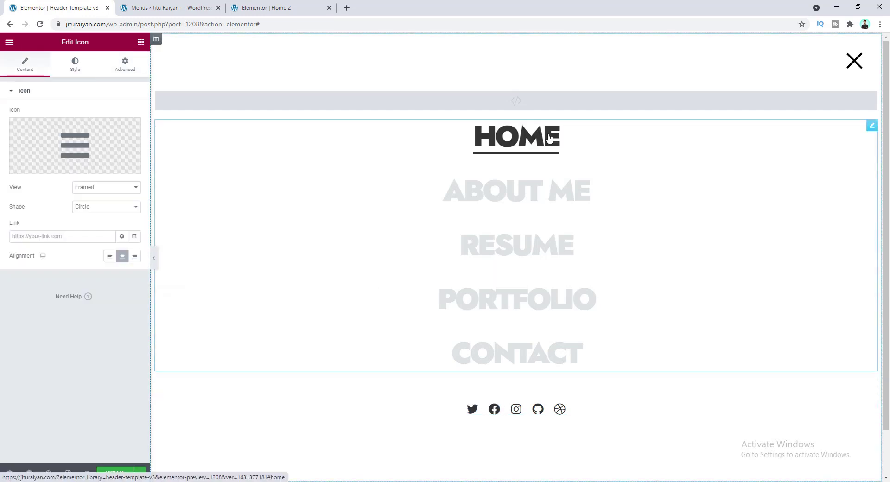
click(850, 60)
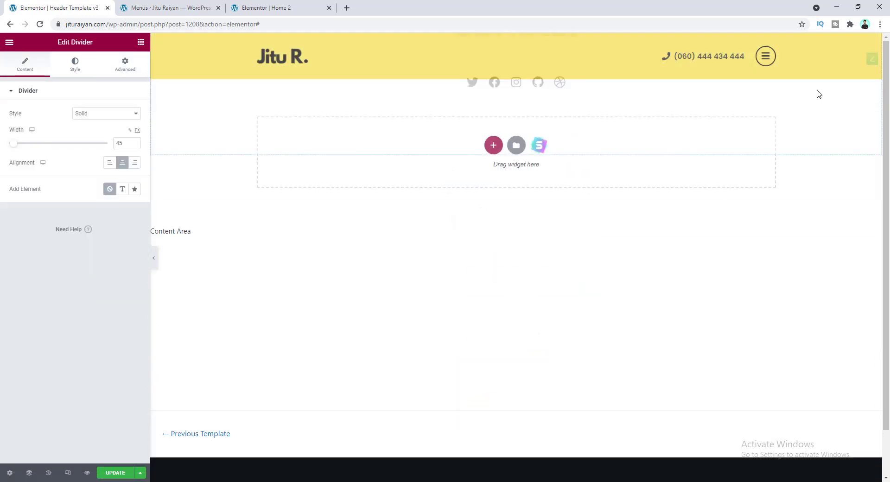
click(765, 57)
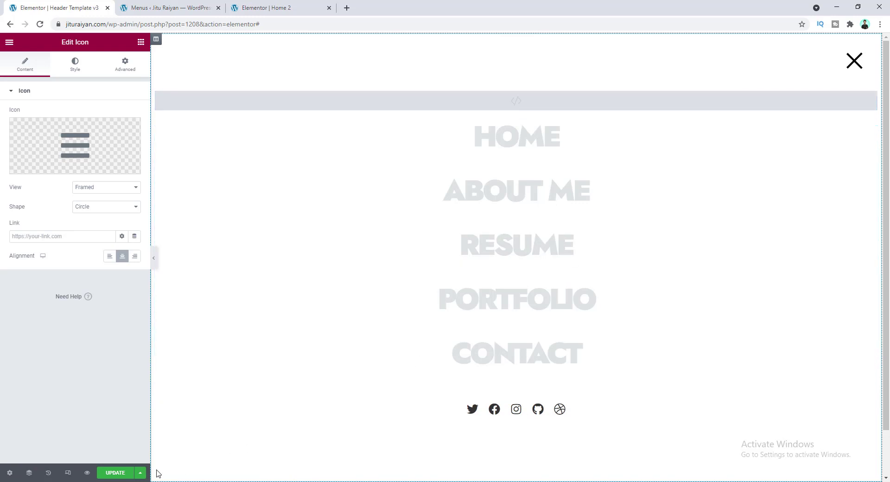
- Update the header template with an Include Entire Site display condition and save the publish settings
click(115, 472)
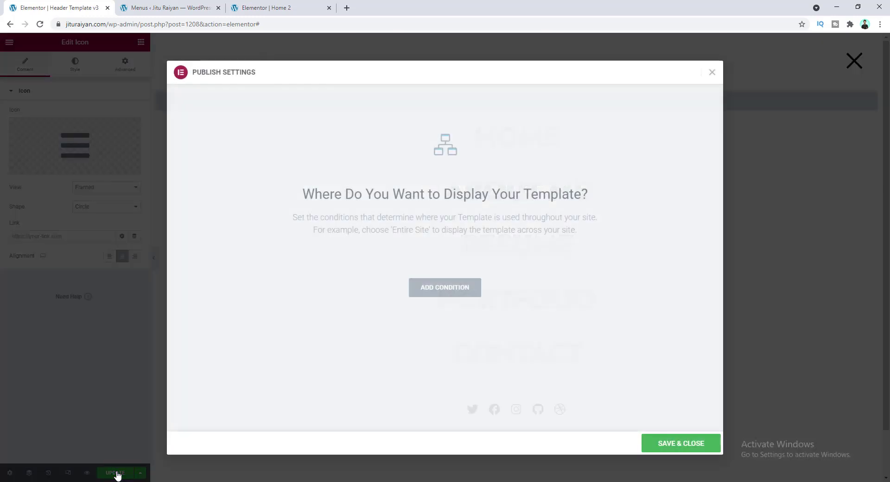
click(435, 296)
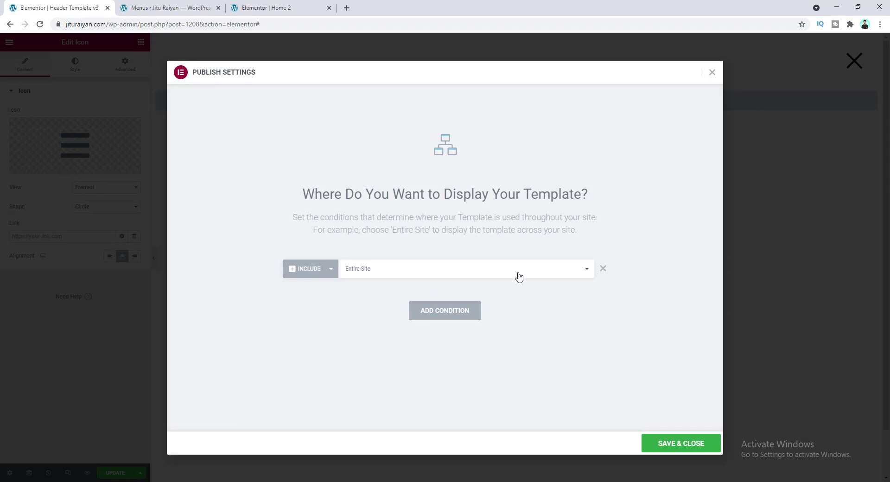
click(668, 446)
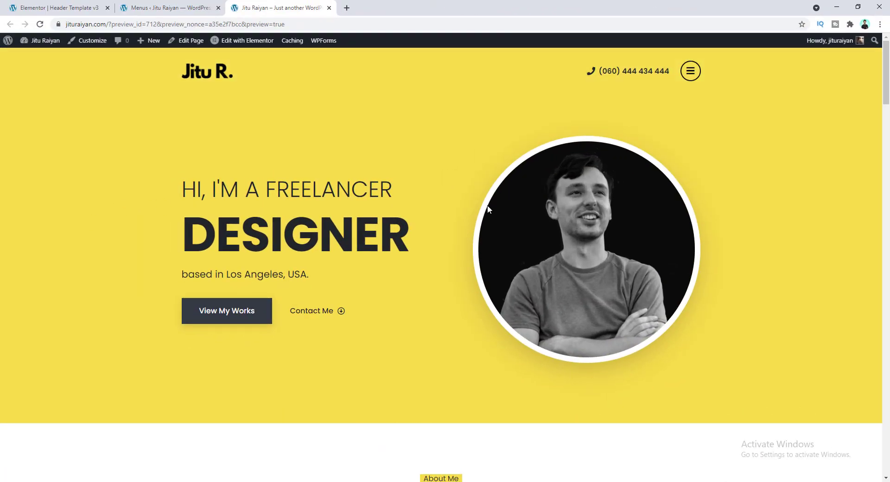
- Test the header on the page preview by opening the overlay, following the Resume link and returning to the page top
click(690, 74)
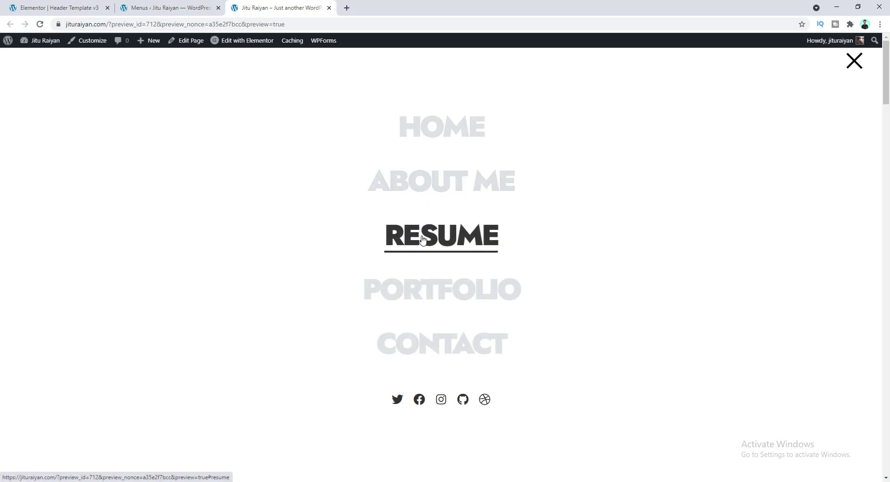
click(422, 239)
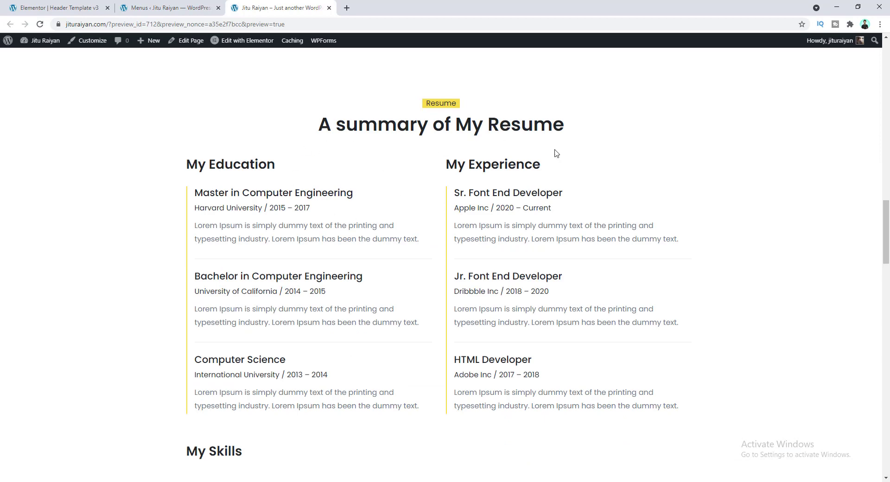
scroll(395, 209, up, 15)
scroll(396, 208, up, 4)
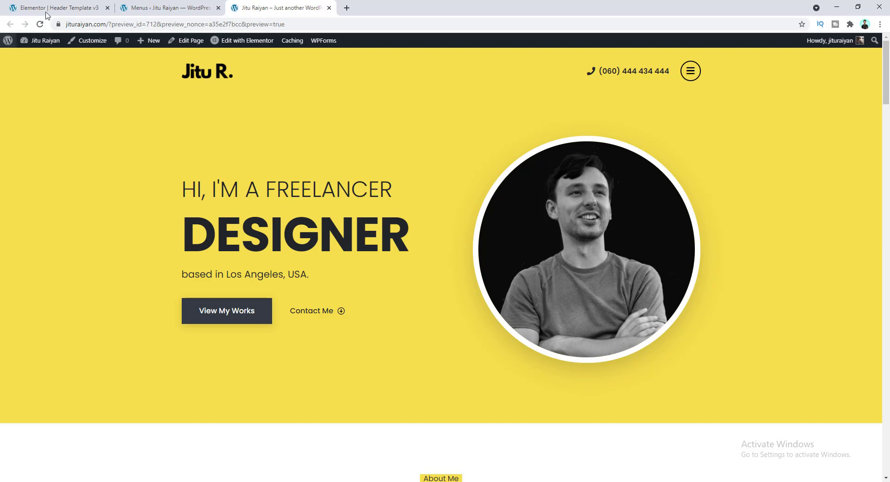
- Return to the header template and, in tablet view, set the nav menu's mobile dropdown breakpoint to None
click(70, 7)
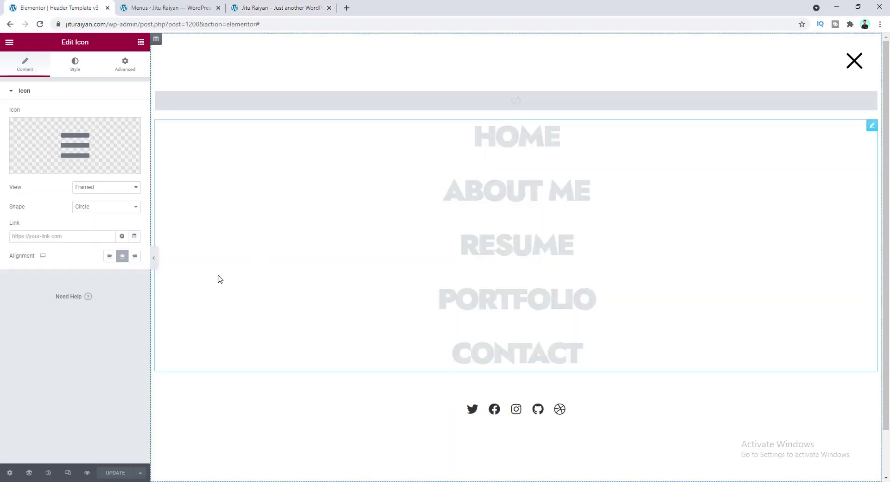
click(68, 473)
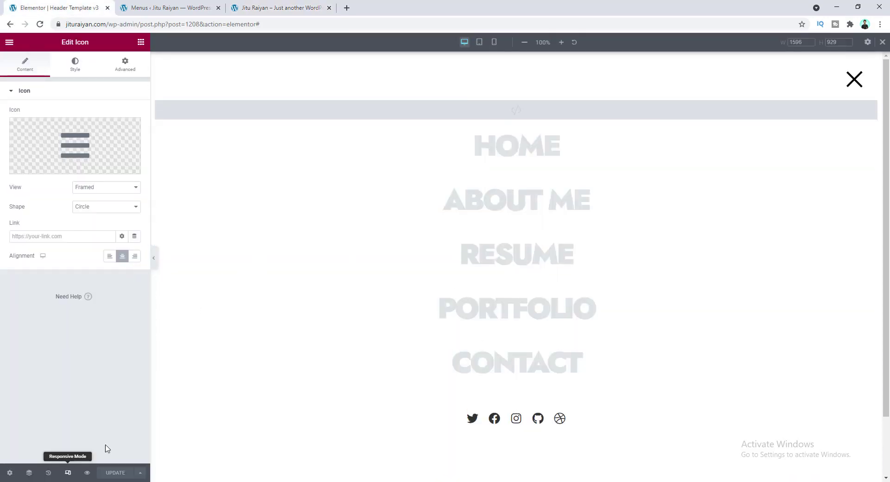
click(480, 44)
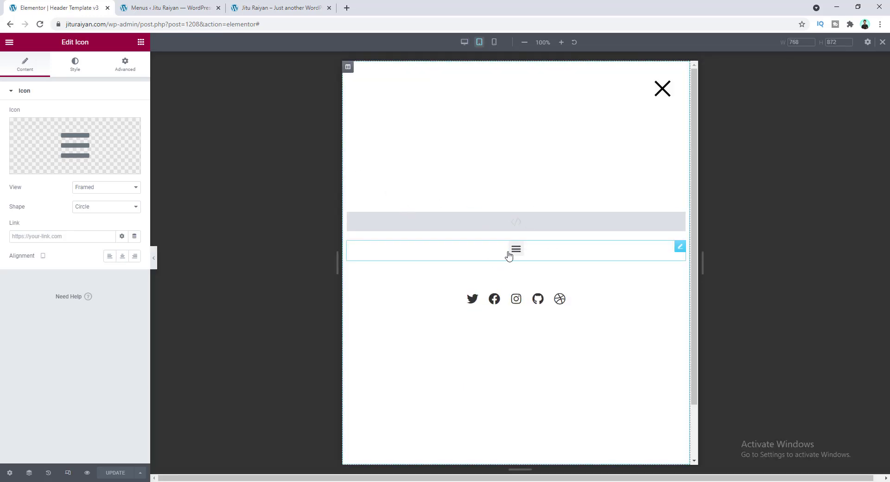
click(565, 252)
click(27, 67)
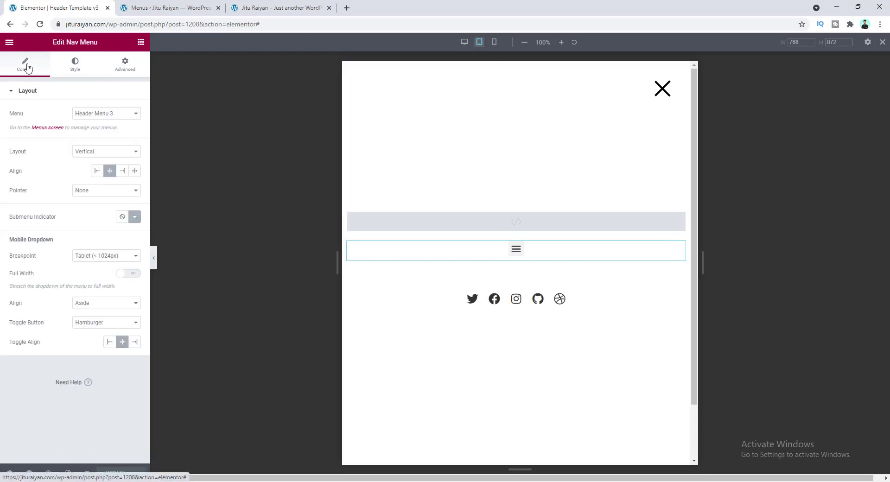
click(104, 260)
click(95, 280)
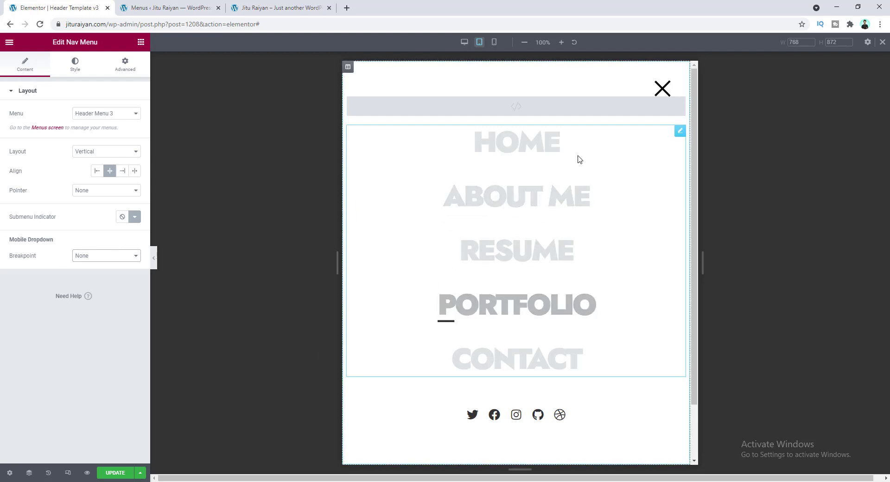
- Close the overlay and, in mobile view, set the header's phone number icon list to be hidden on mobile
click(655, 88)
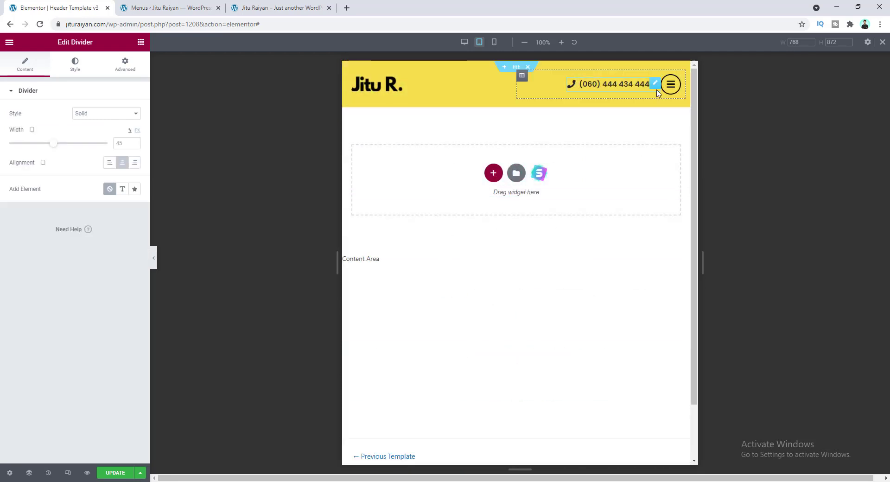
click(607, 86)
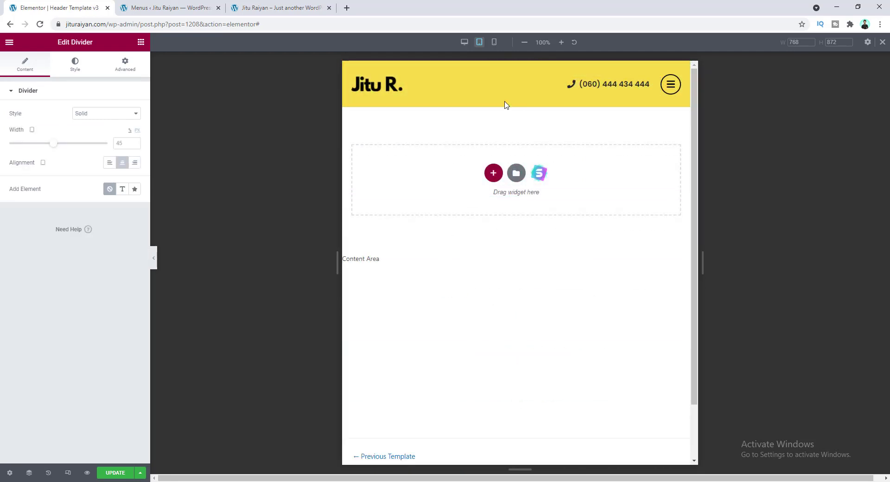
click(495, 42)
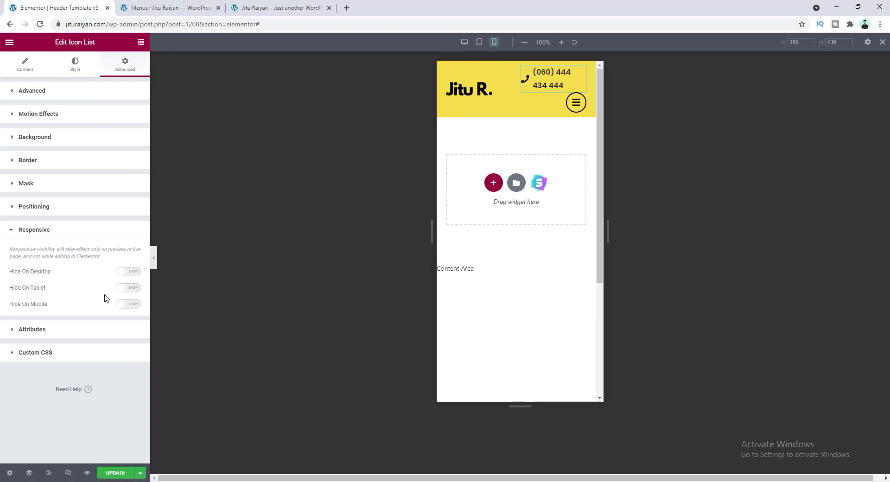
click(128, 304)
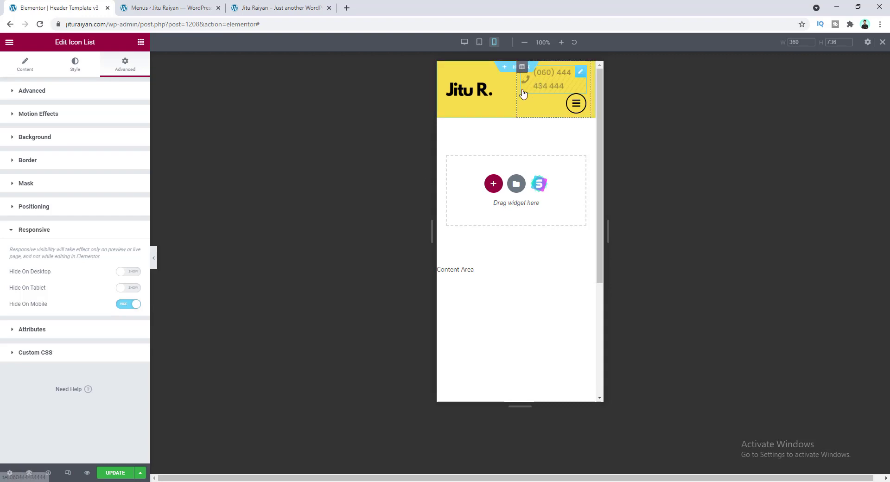
- Preview the header in mobile view, open the overlay menu and set the nav menu's typography size to 35 px
click(155, 267)
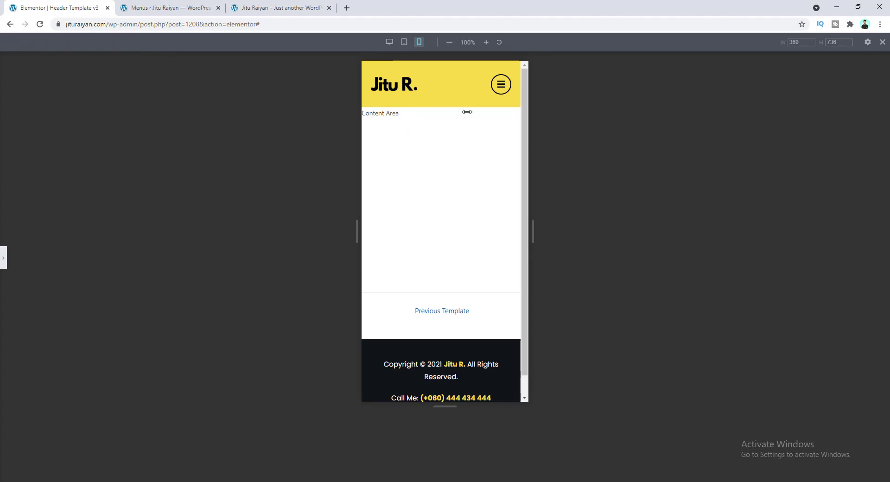
click(2, 257)
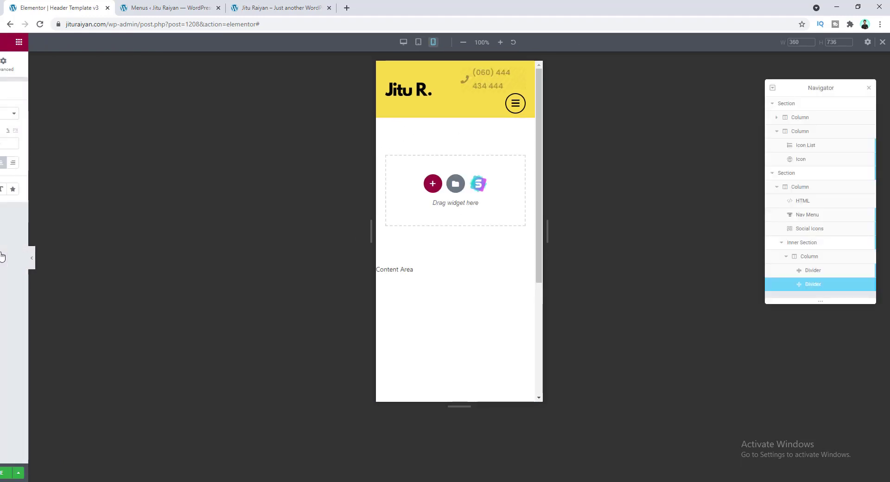
click(571, 104)
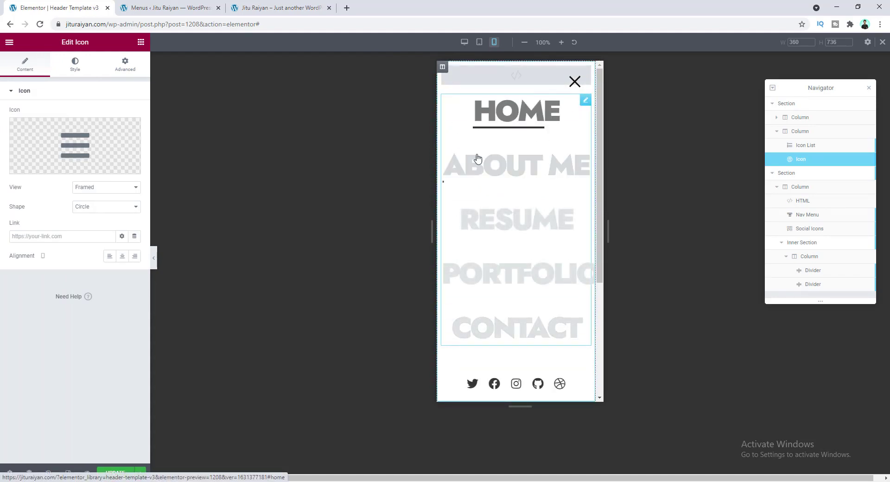
click(76, 65)
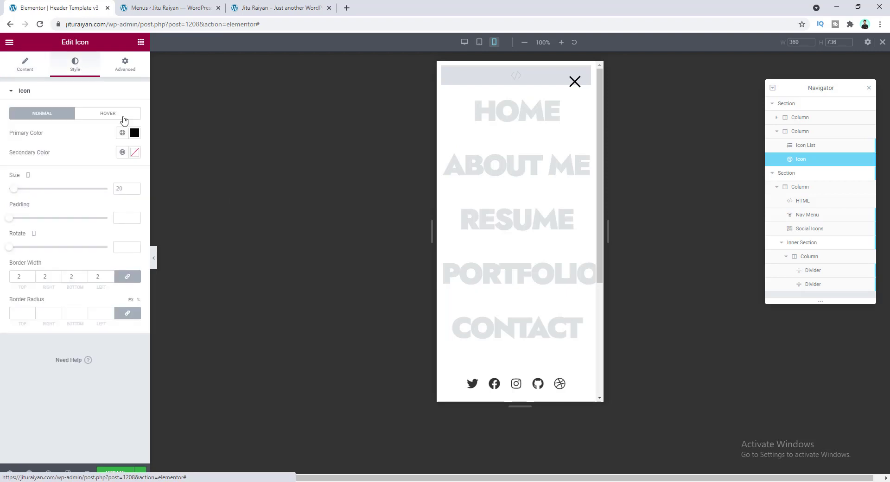
right_click(487, 137)
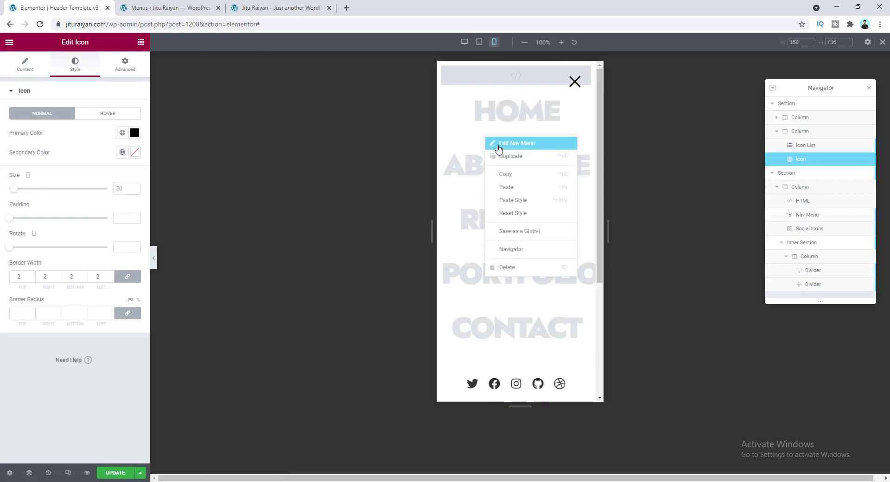
click(498, 145)
click(76, 69)
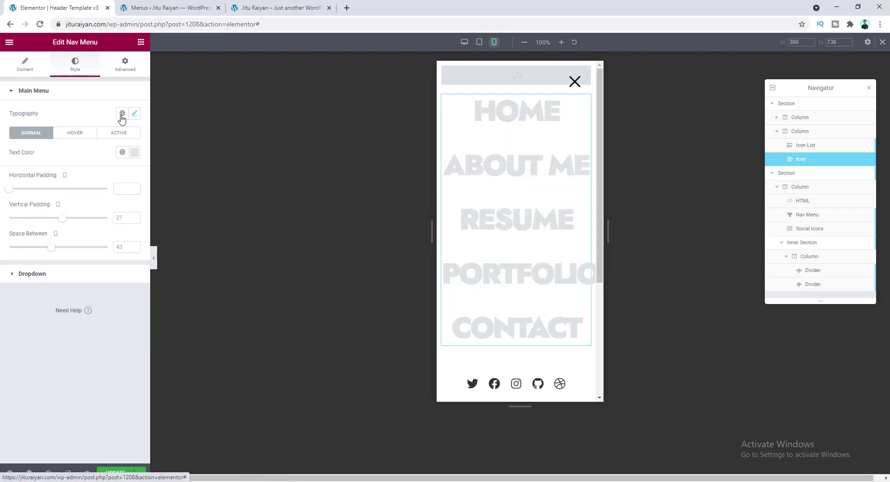
click(134, 114)
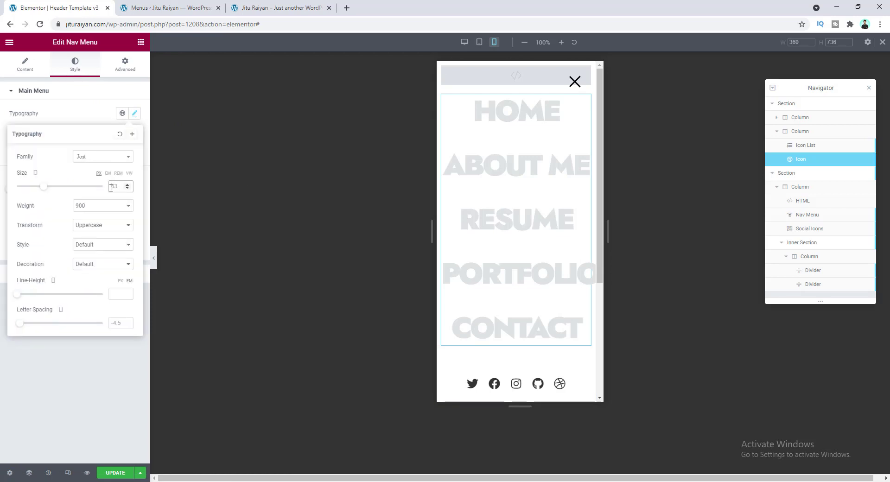
double_click(113, 187)
text(35)
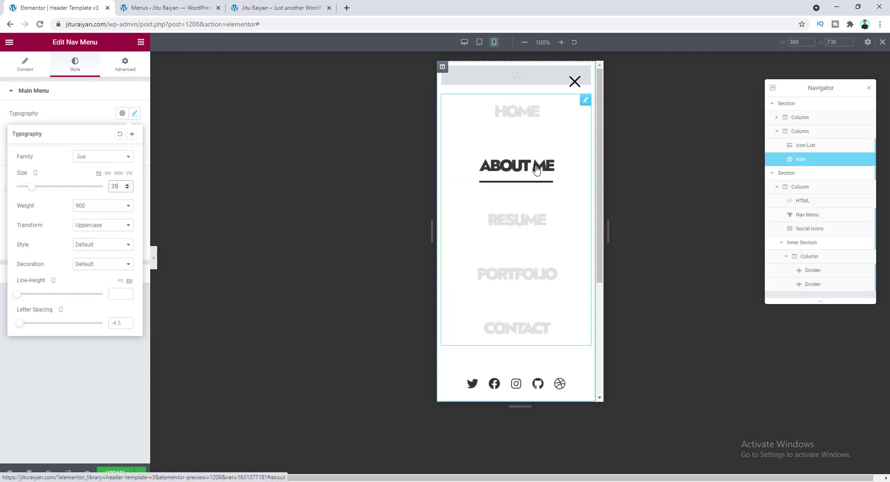
- Set the nav menu's mobile vertical padding to 15 and its space between items to 26
click(79, 120)
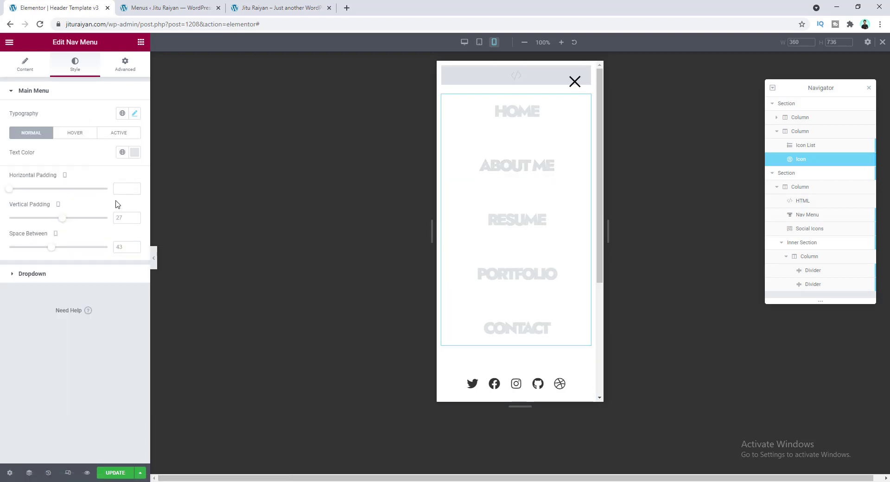
text(15)
click(121, 248)
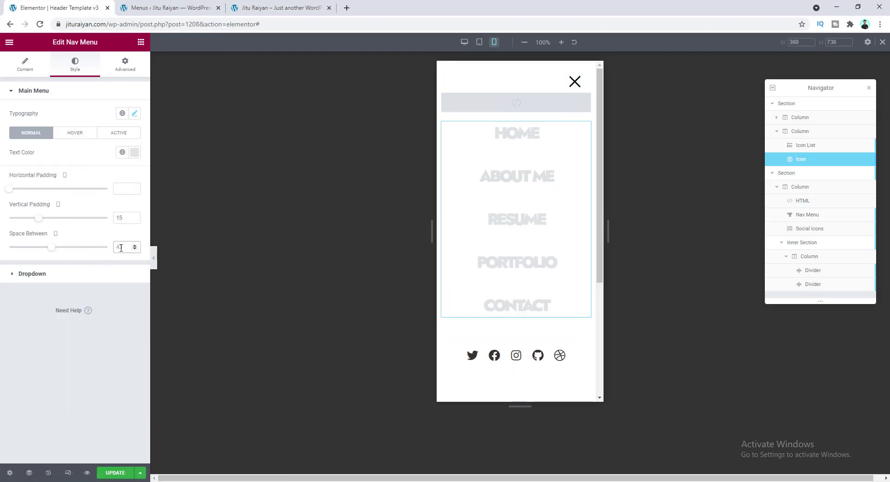
text(25)
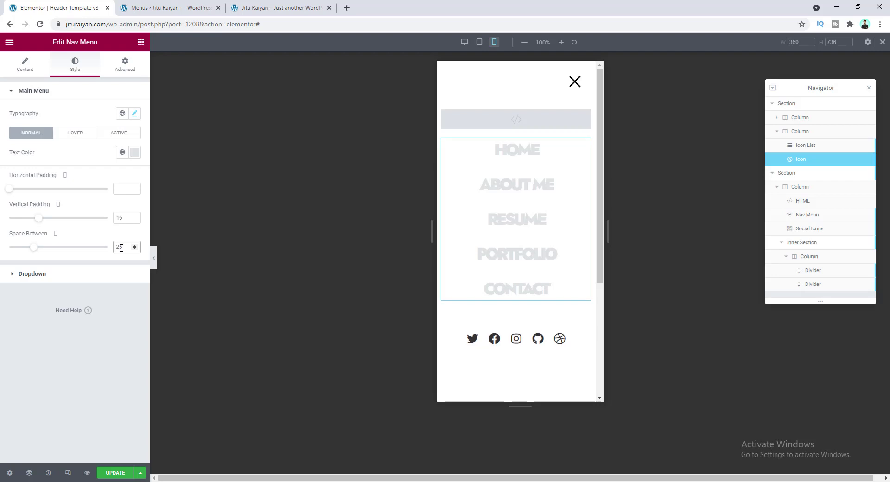
key(Up)
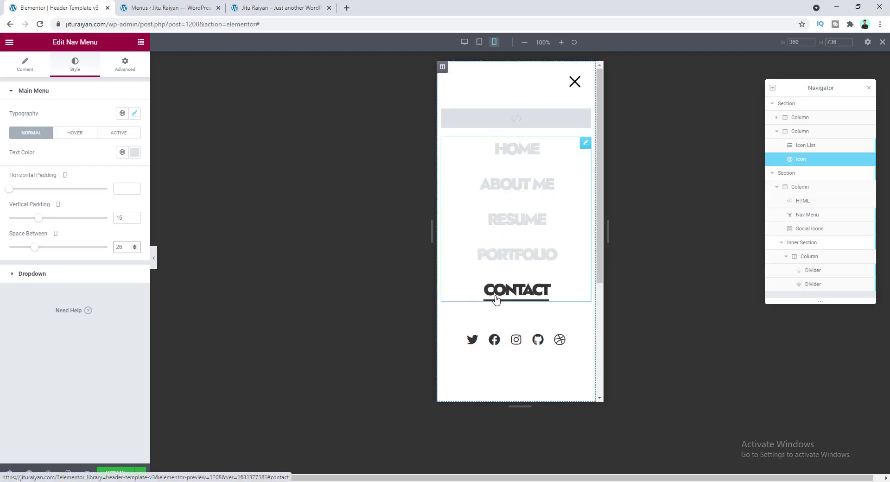
- Unlink the social icons' mobile margins and set the top margin to 30 px
click(514, 324)
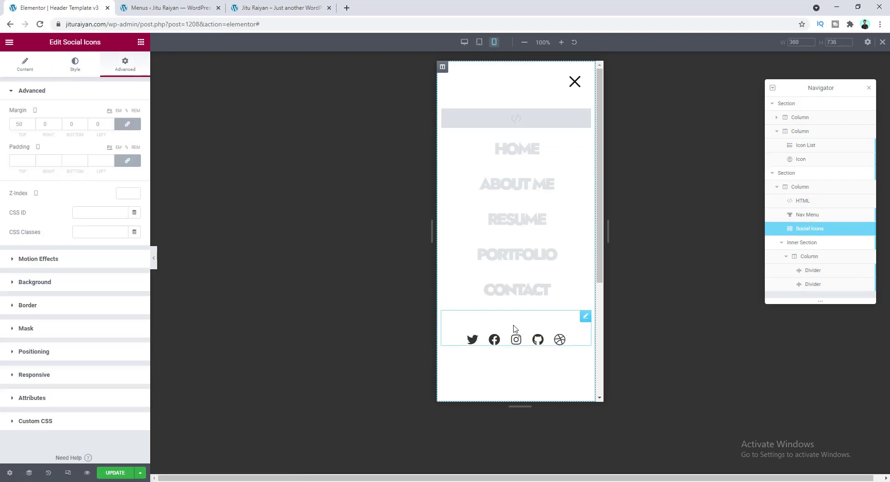
click(127, 124)
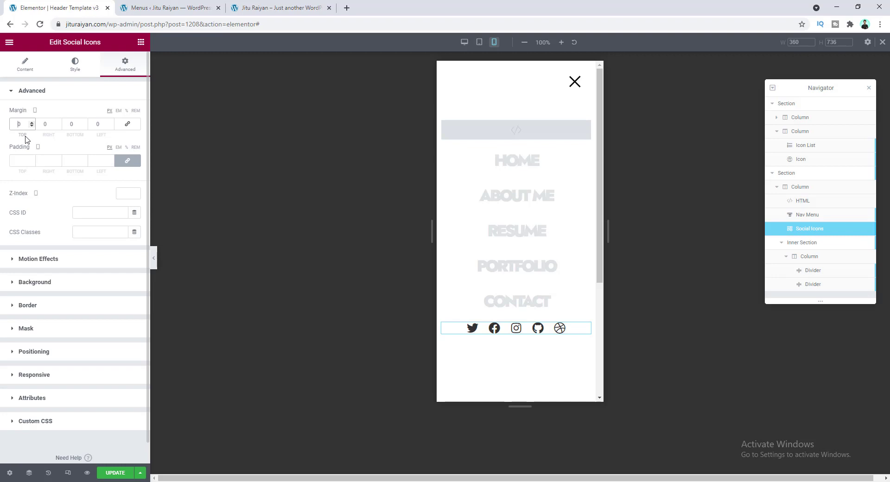
text(3)
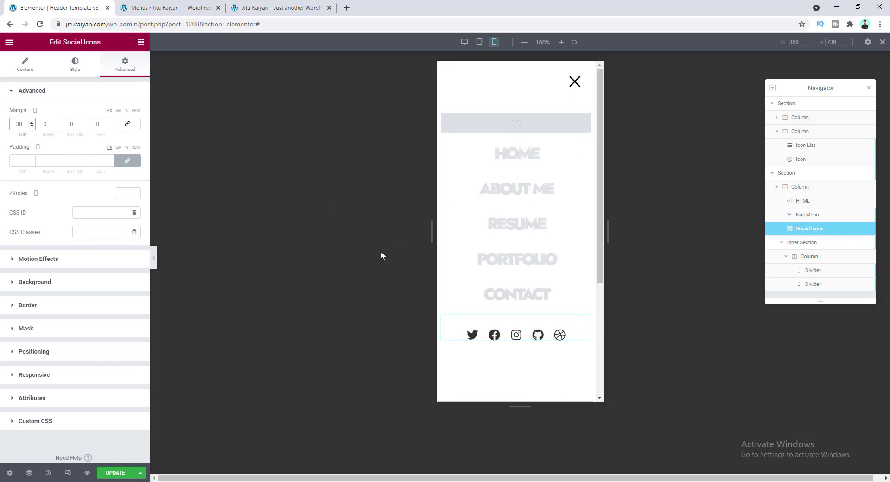
- Close the overlay, copy the header's phone number icon list, reopen the overlay and paste the copy below the social icons
click(485, 357)
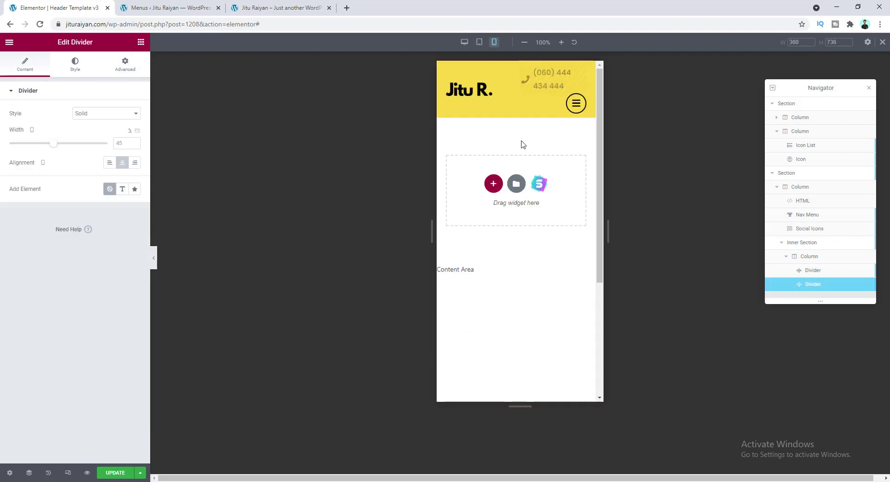
right_click(546, 81)
click(564, 119)
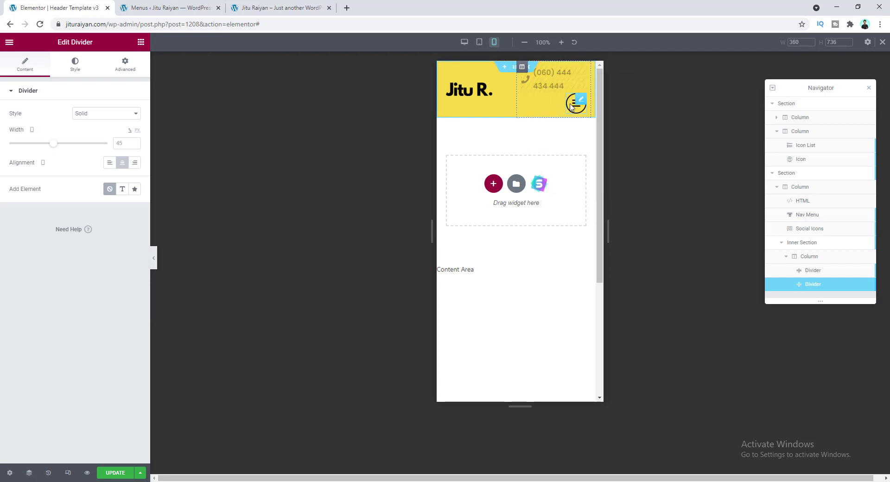
click(577, 103)
right_click(514, 336)
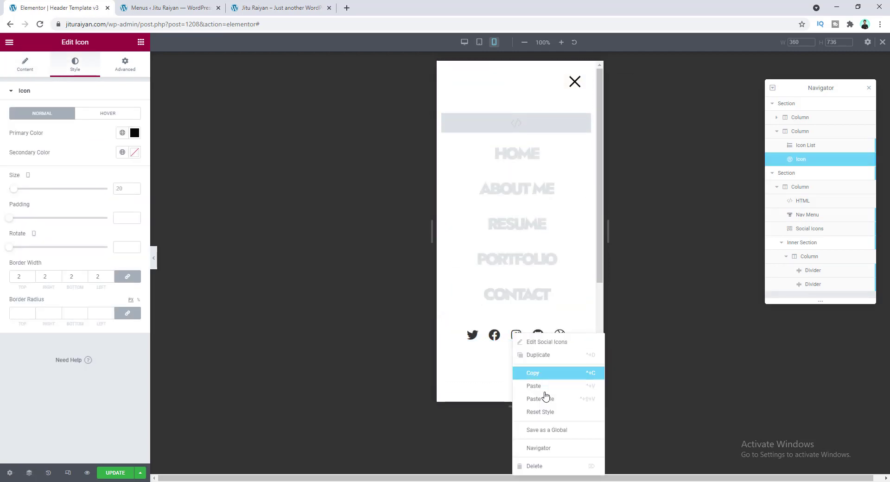
click(533, 385)
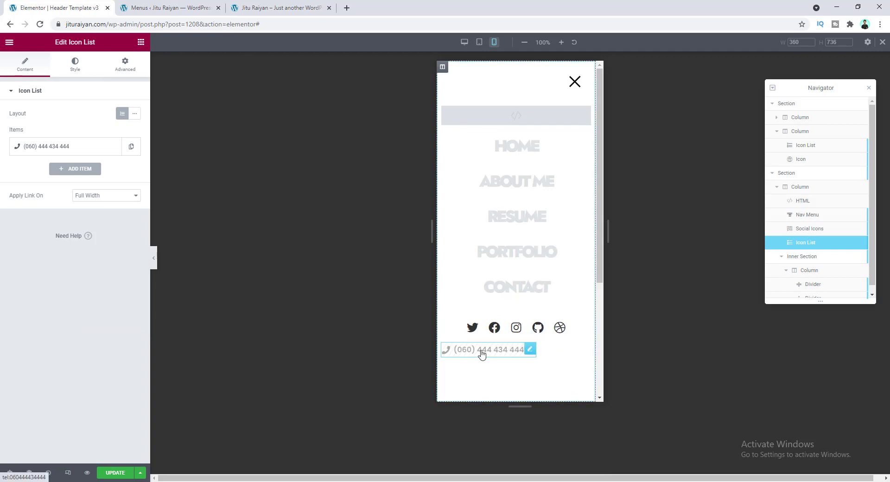
- Set the pasted phone number list to be hidden on desktop and tablet but shown on mobile
click(127, 74)
click(81, 376)
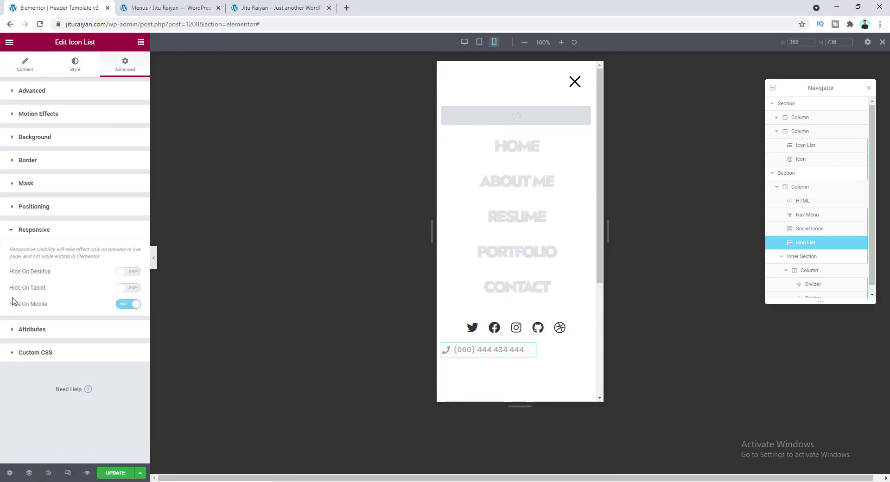
click(132, 273)
click(130, 289)
click(121, 306)
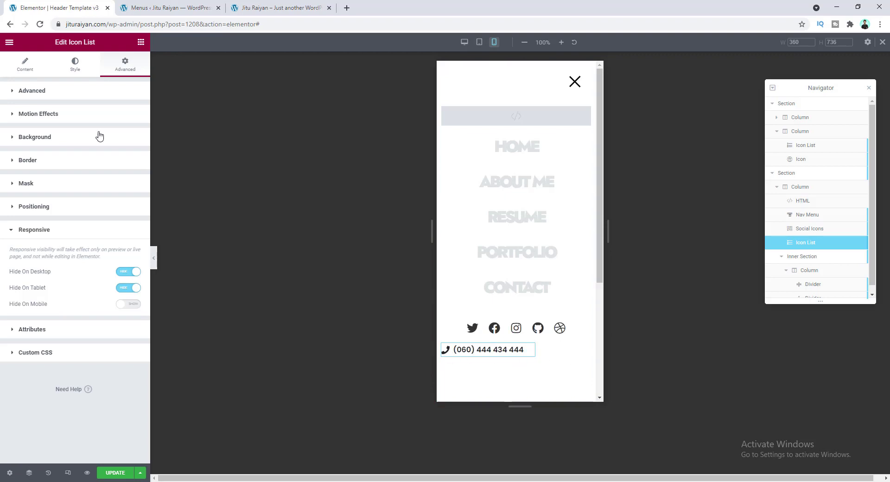
- Set the overlay phone number list's positioning width to Full Width (100%)
click(64, 212)
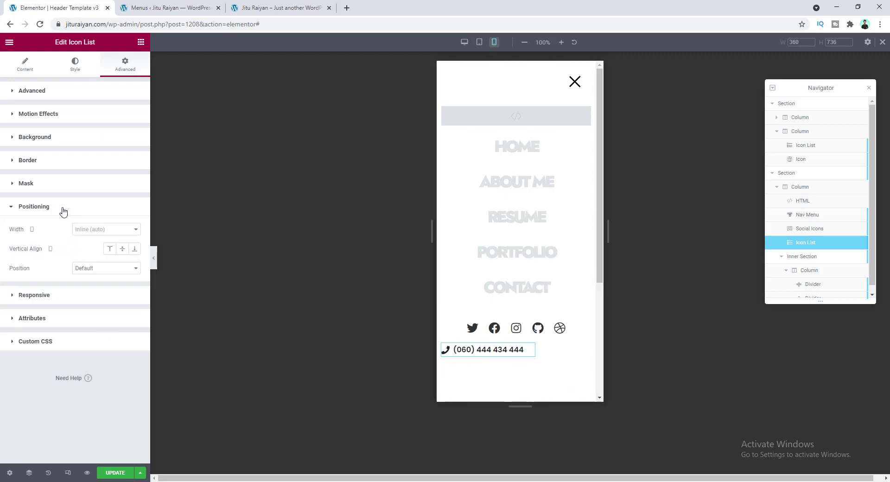
click(113, 232)
click(111, 246)
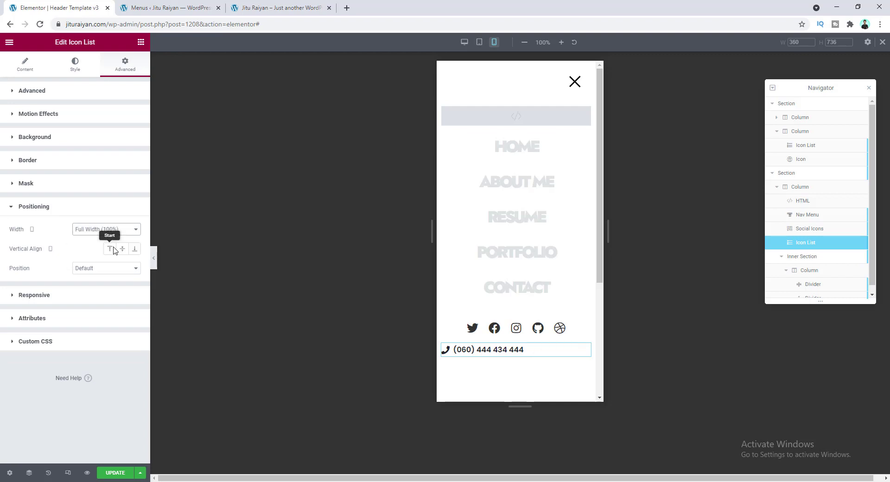
- Center the overlay phone number list and set its mobile margins to 0 on all sides
click(128, 80)
click(75, 66)
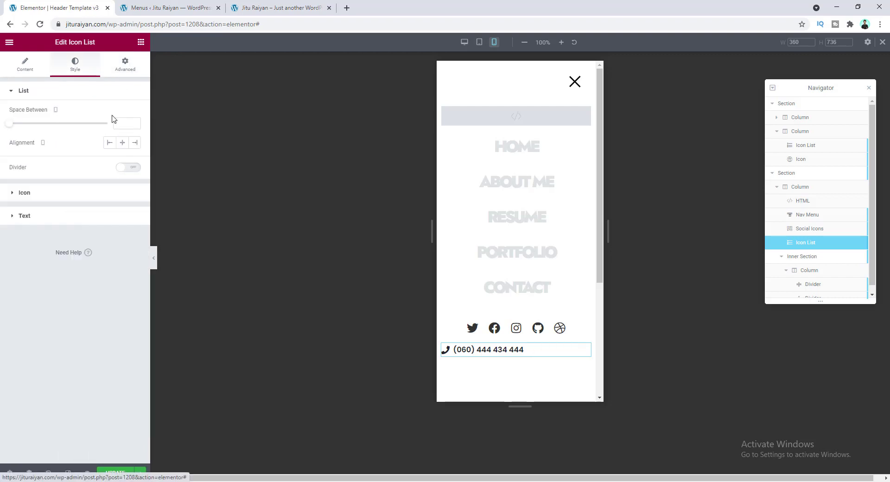
click(123, 143)
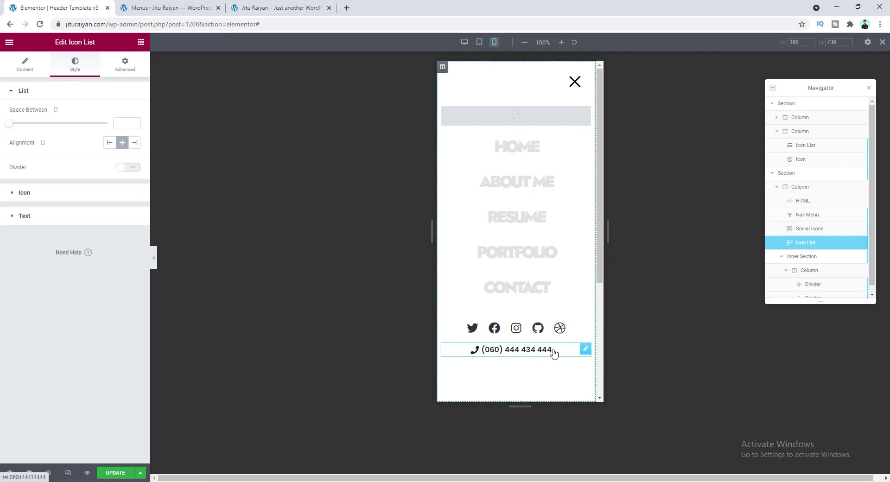
click(125, 64)
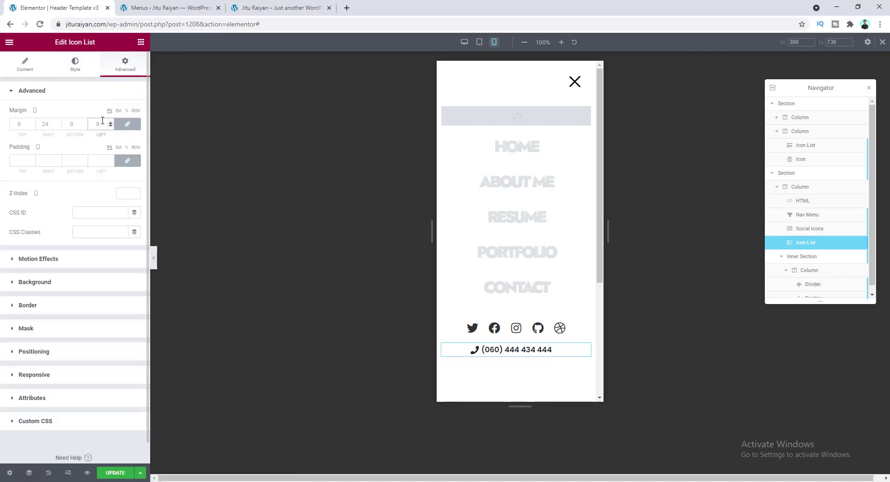
text(0)
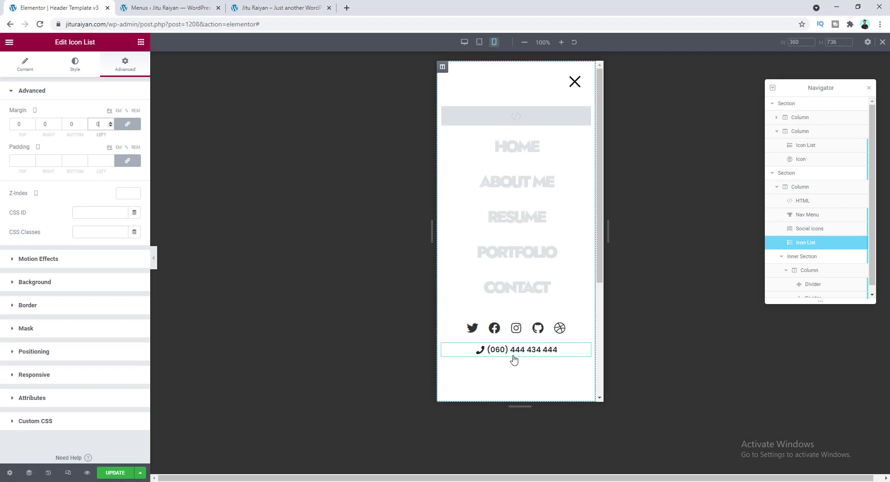
- Copy the social icons' custom CSS to the overlay phone number list, set its transition-delay to 300ms and update the template
click(516, 327)
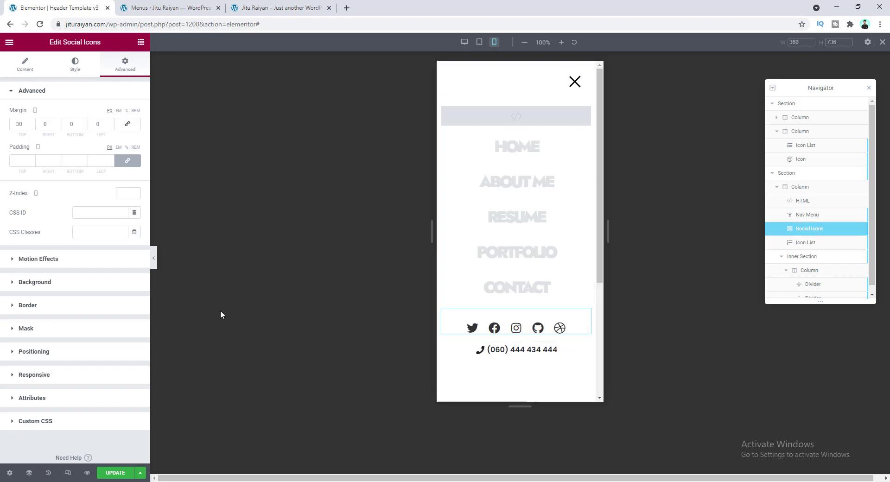
click(66, 421)
key(ctrl+a)
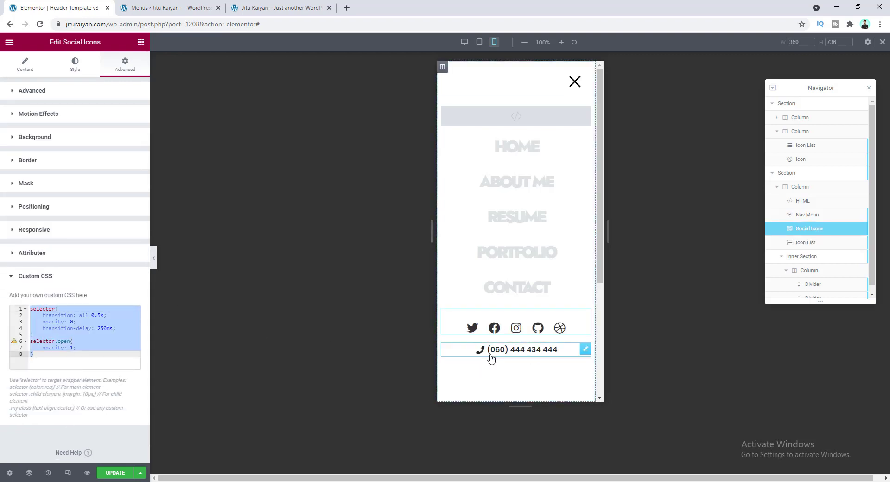
click(552, 349)
scroll(76, 423, down, 1)
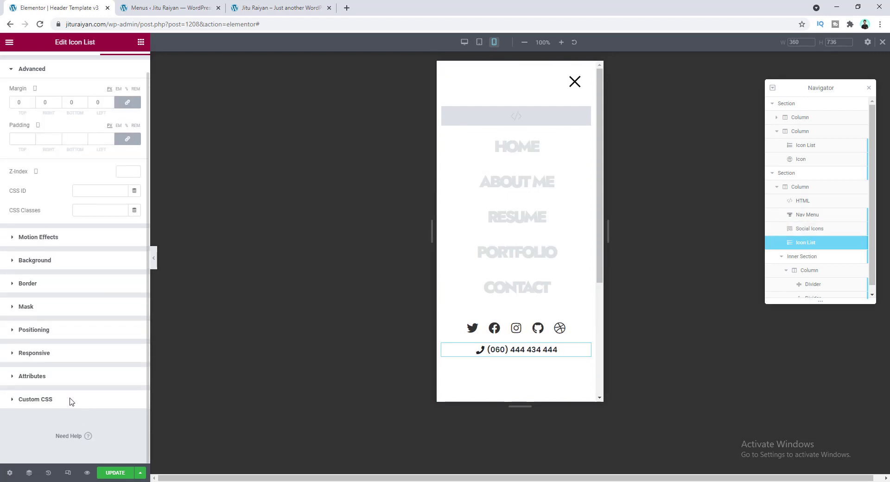
click(71, 401)
click(104, 328)
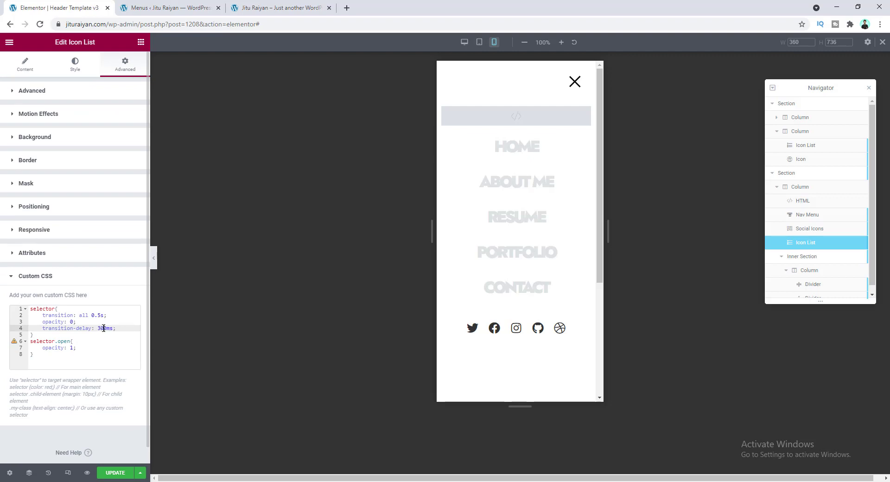
key(ctrl+s)
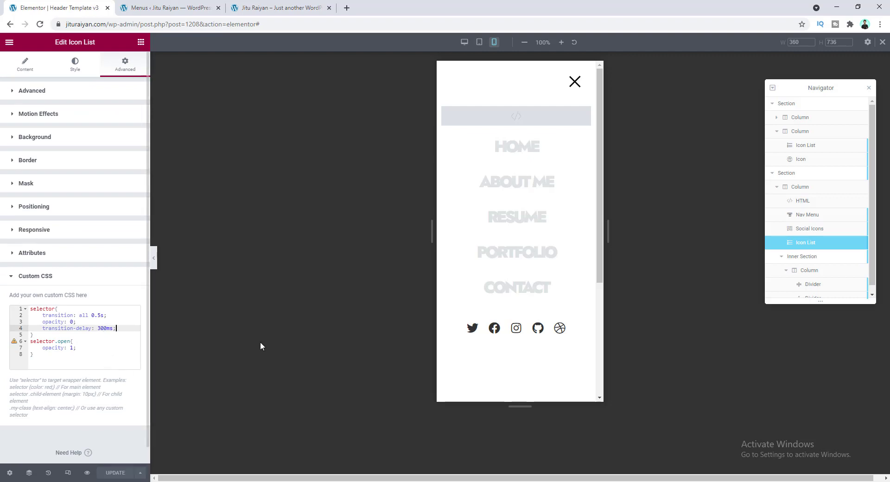
- Reopen the overlay menu, then reload the template editor and check the overlay phone number in the mobile preview
click(574, 82)
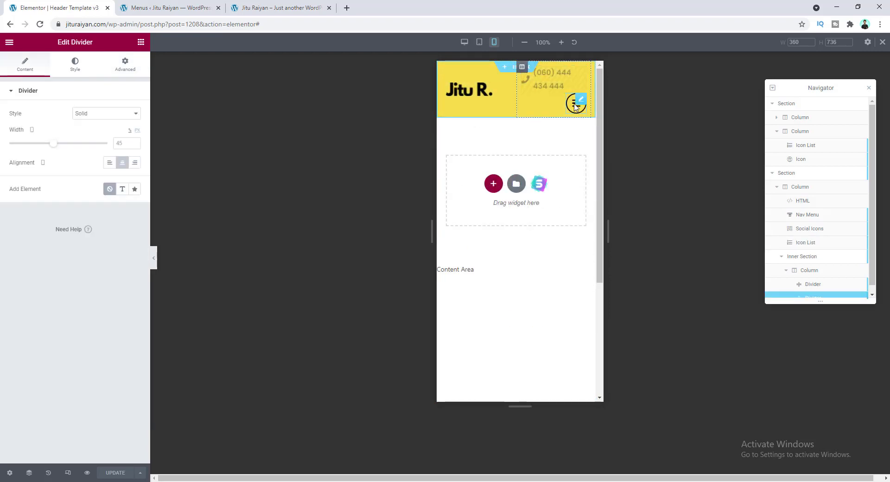
click(574, 104)
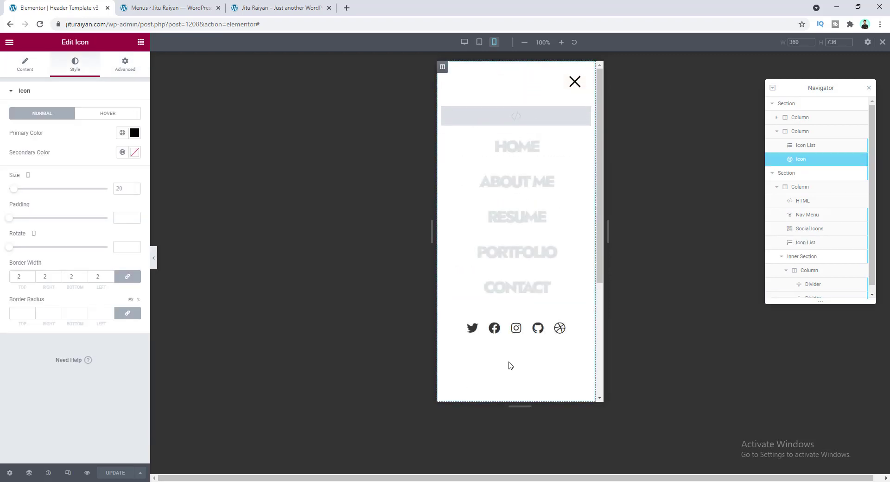
click(190, 26)
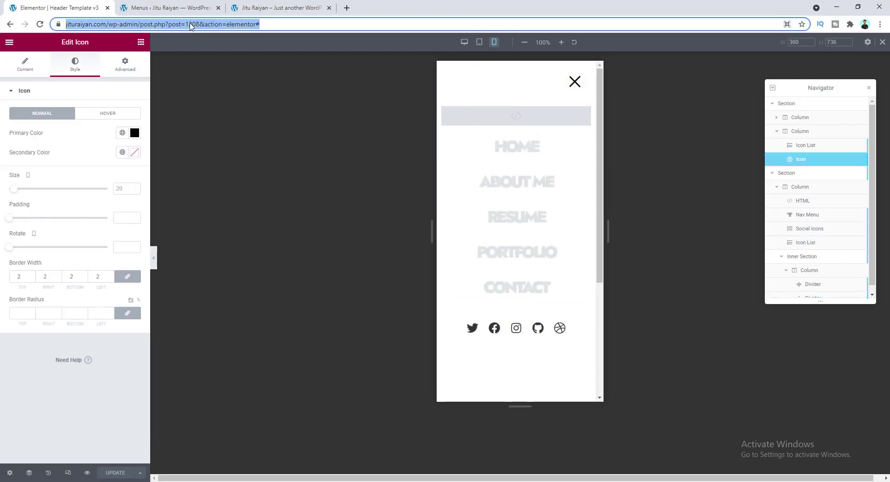
key(Return)
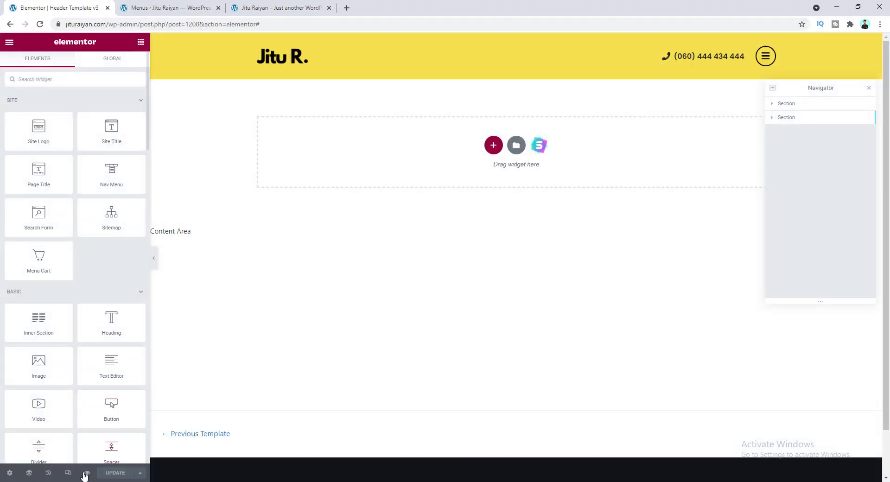
click(68, 473)
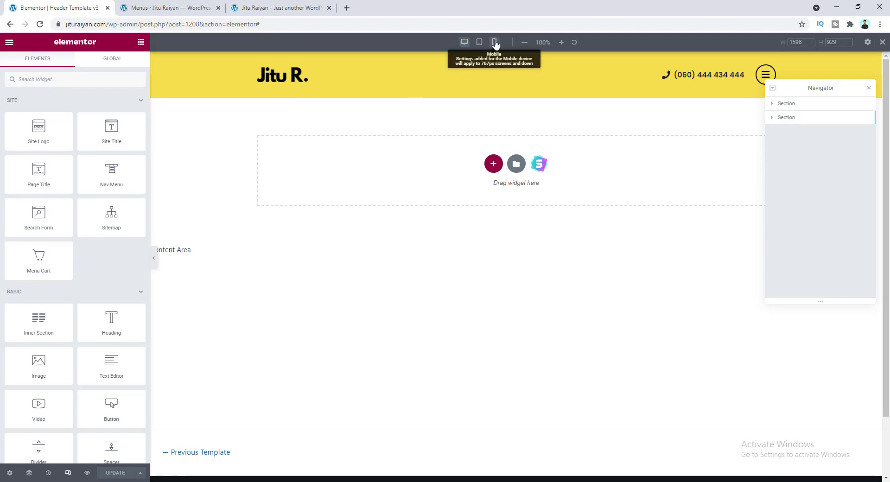
click(495, 42)
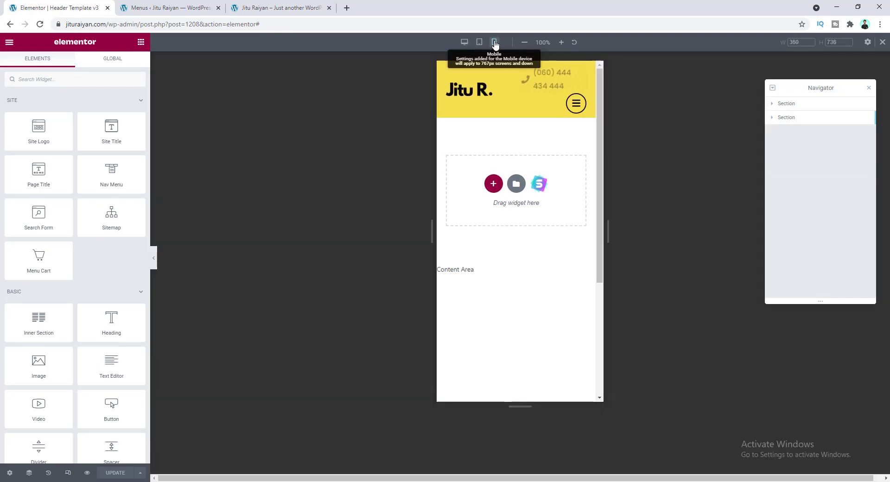
click(575, 106)
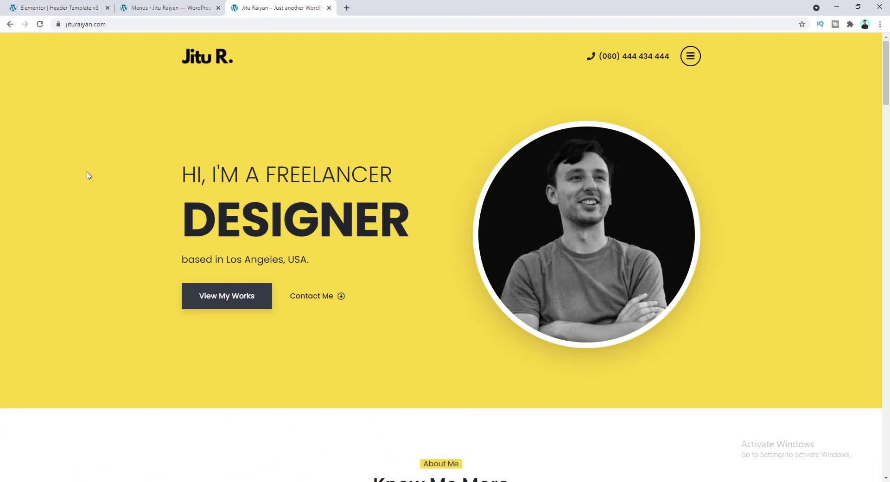
- Test the overlay menu on the live site at full width and with the browser window narrowed to mobile width
click(688, 60)
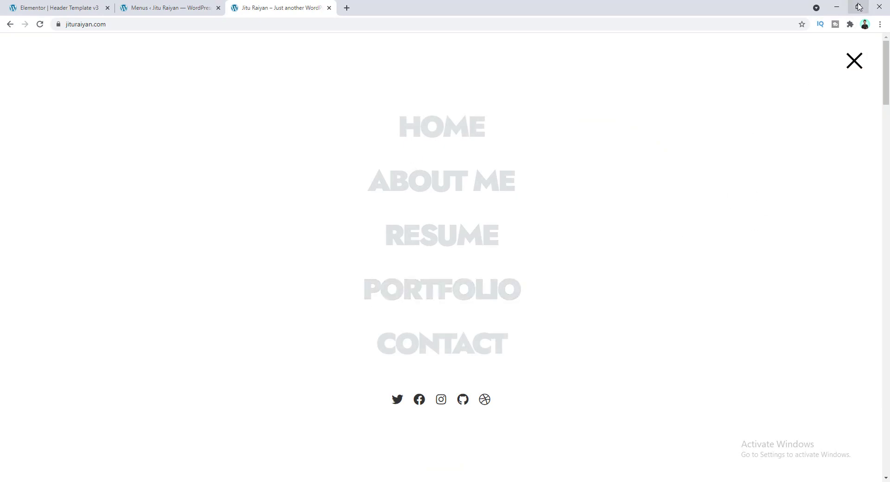
click(859, 7)
drag(471, 225, 763, 225)
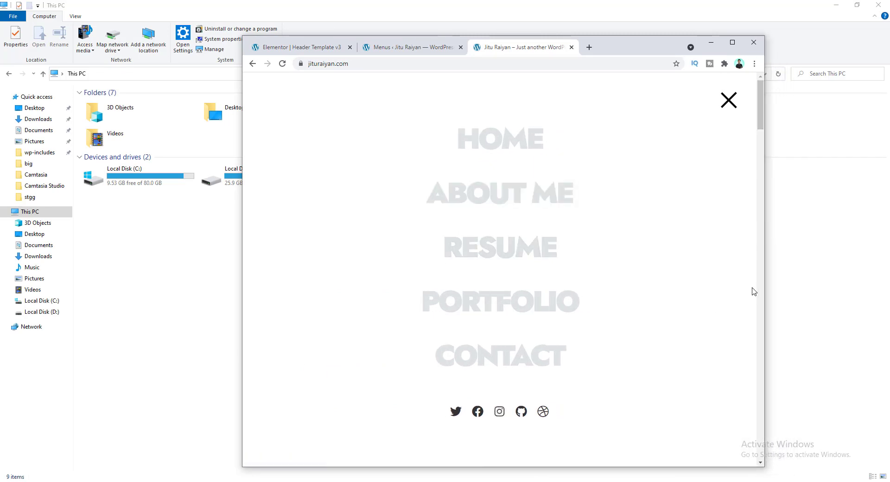
drag(768, 276, 461, 250)
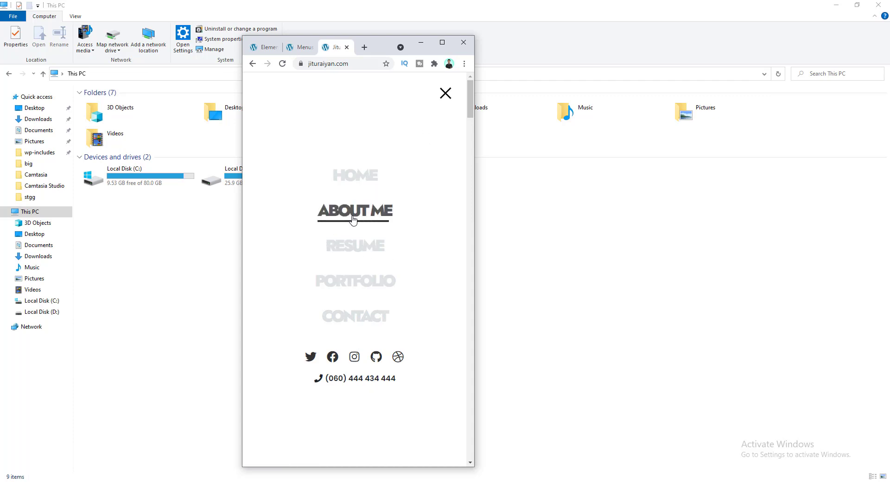
click(354, 210)
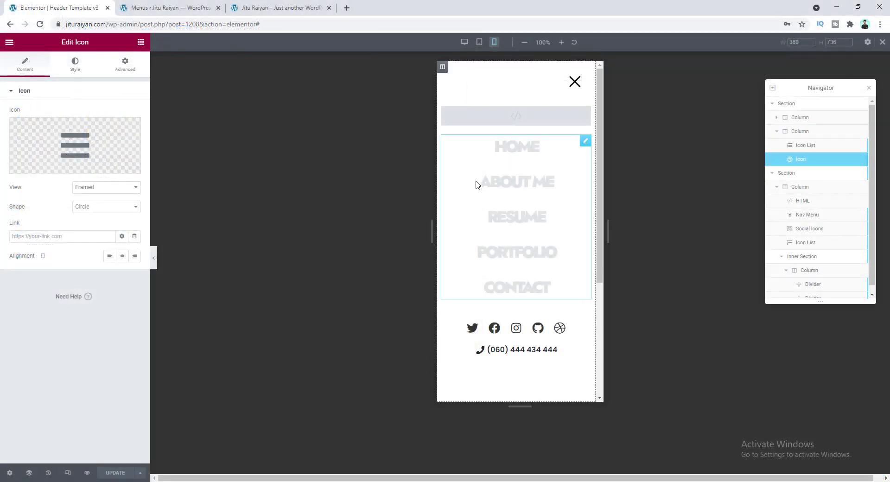
- Set the header hamburger icon's link to #, save the template and return to the live site
click(279, 7)
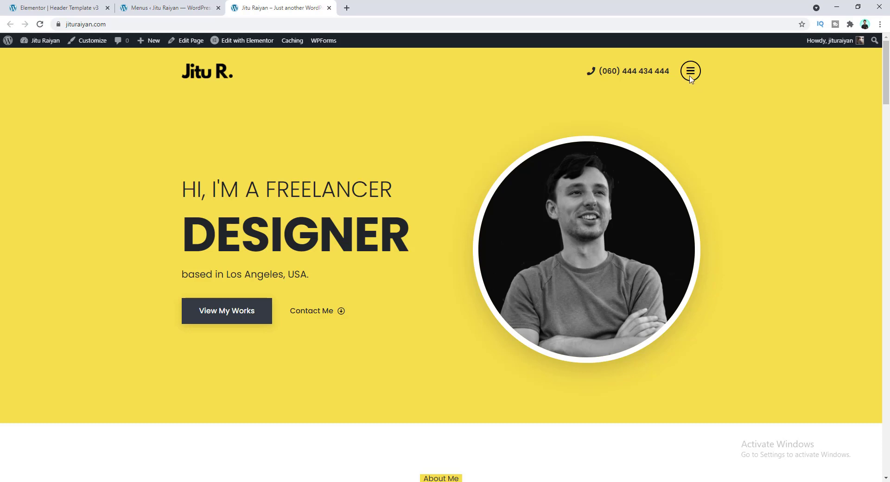
click(72, 4)
click(575, 82)
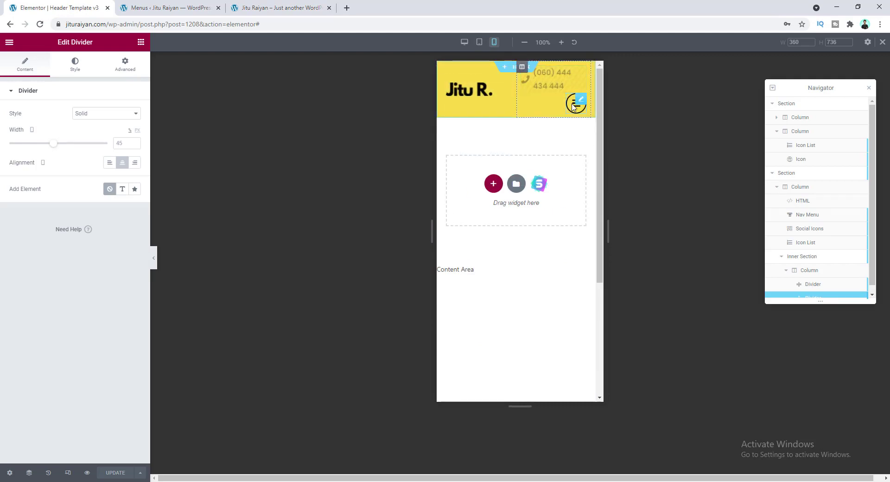
click(44, 237)
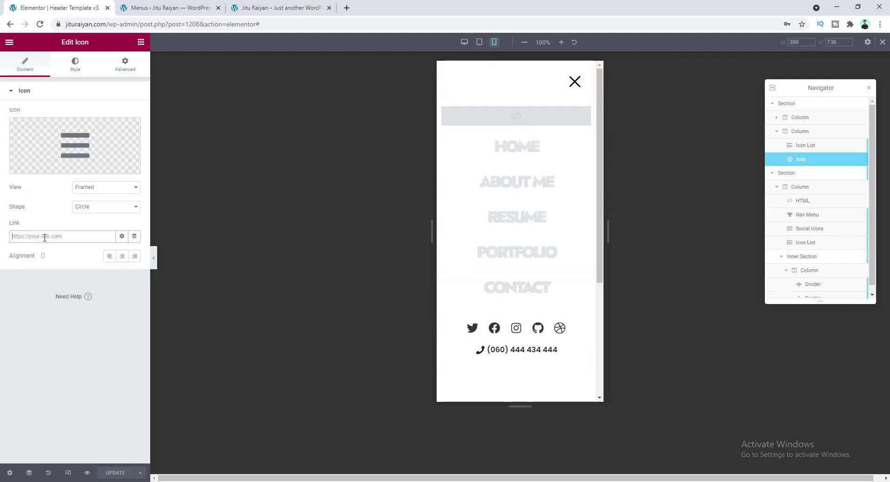
text(#)
key(ctrl+s)
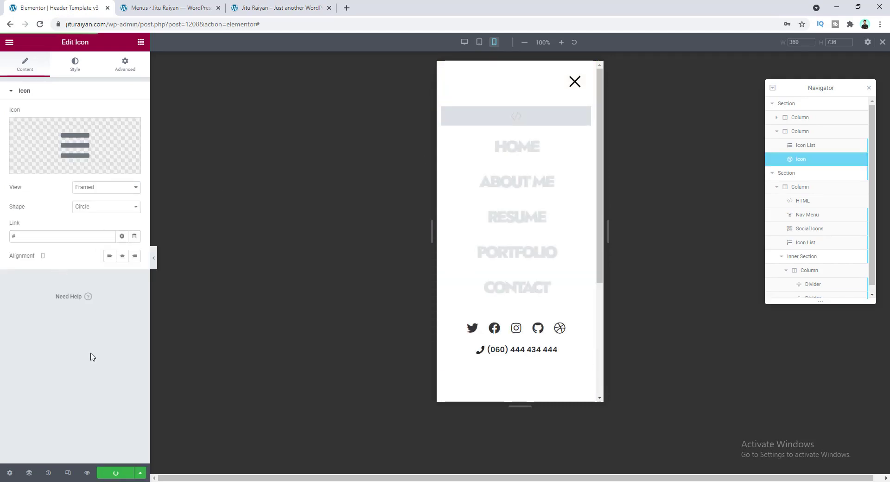
click(278, 8)
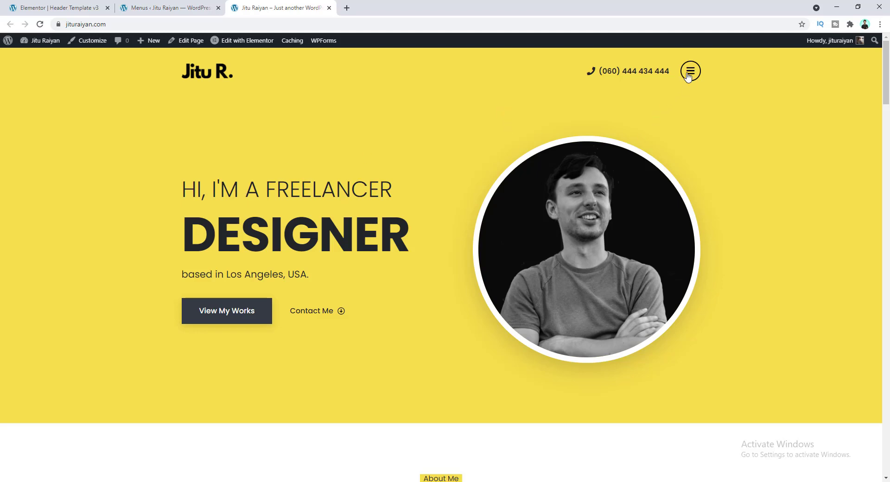